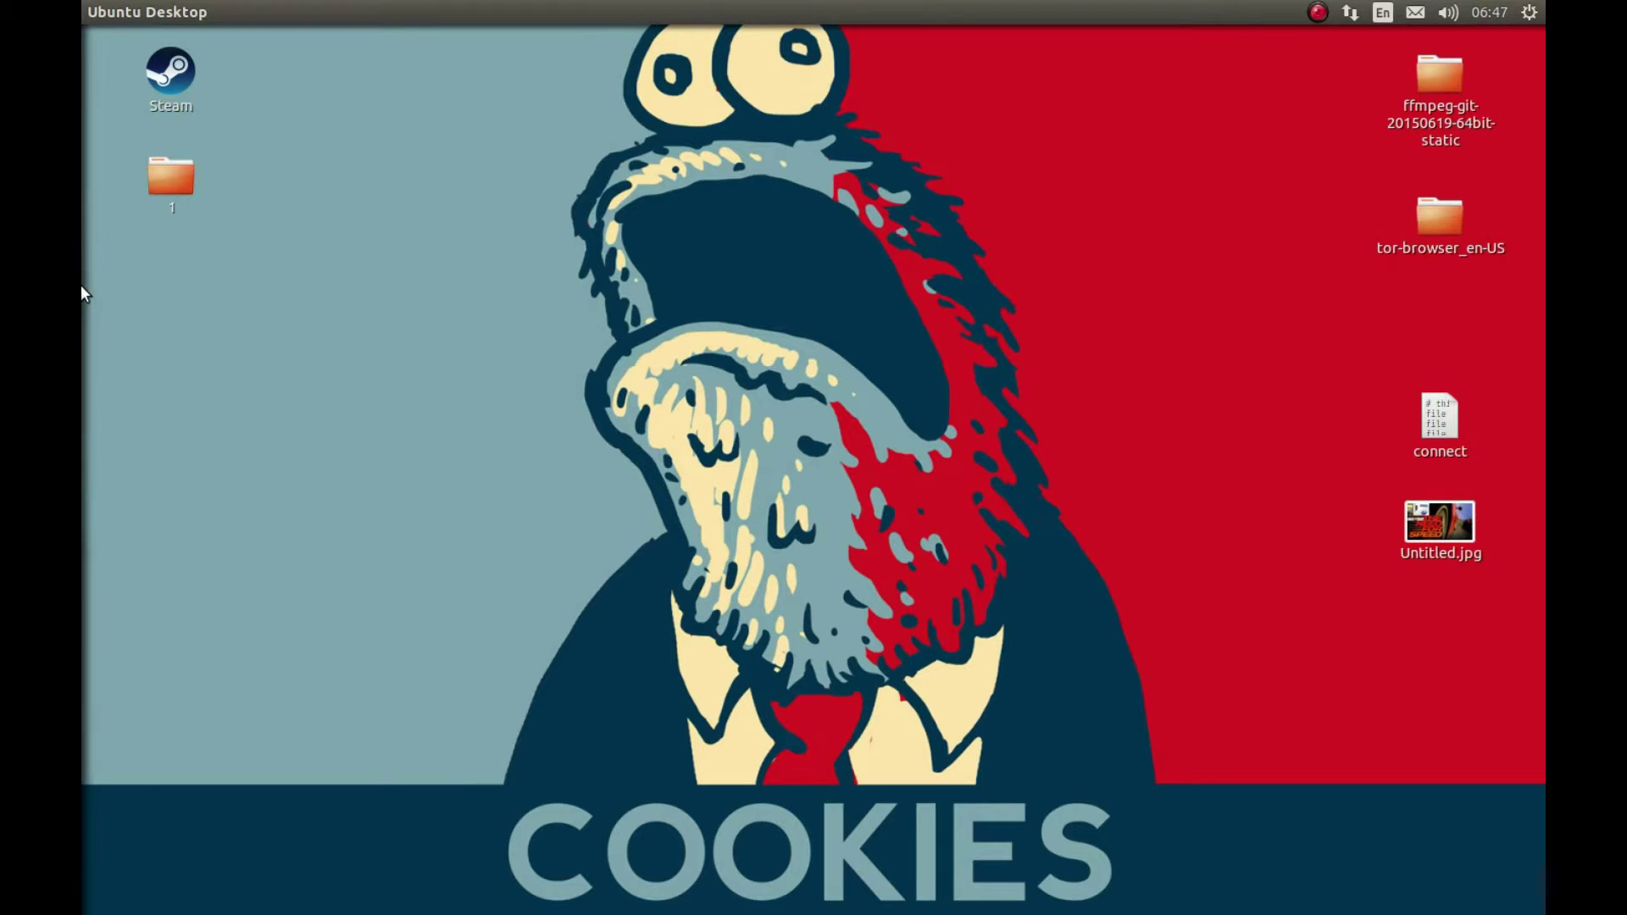
- Bring forward the Firefox window playing the 'FlightGear Linux/Ubuntu Installation' YouTube video
mouse_move(81, 292)
click(109, 179)
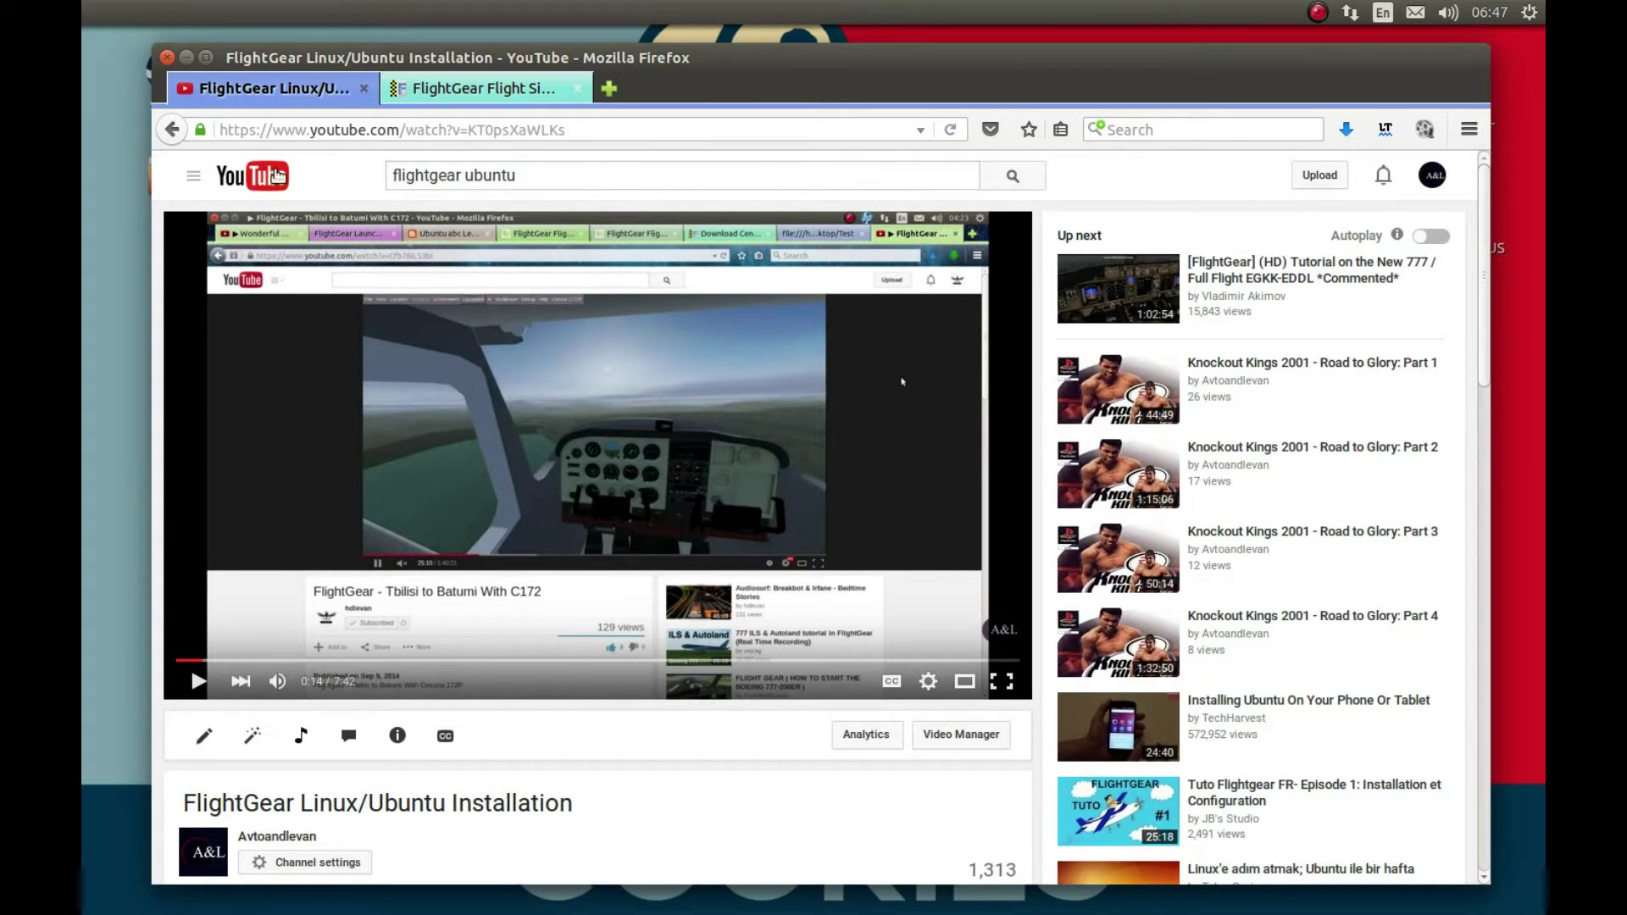
- Close the YouTube tab, leaving Firefox on the flightgear.org site showing FlightGear v3.4
middle_click(267, 91)
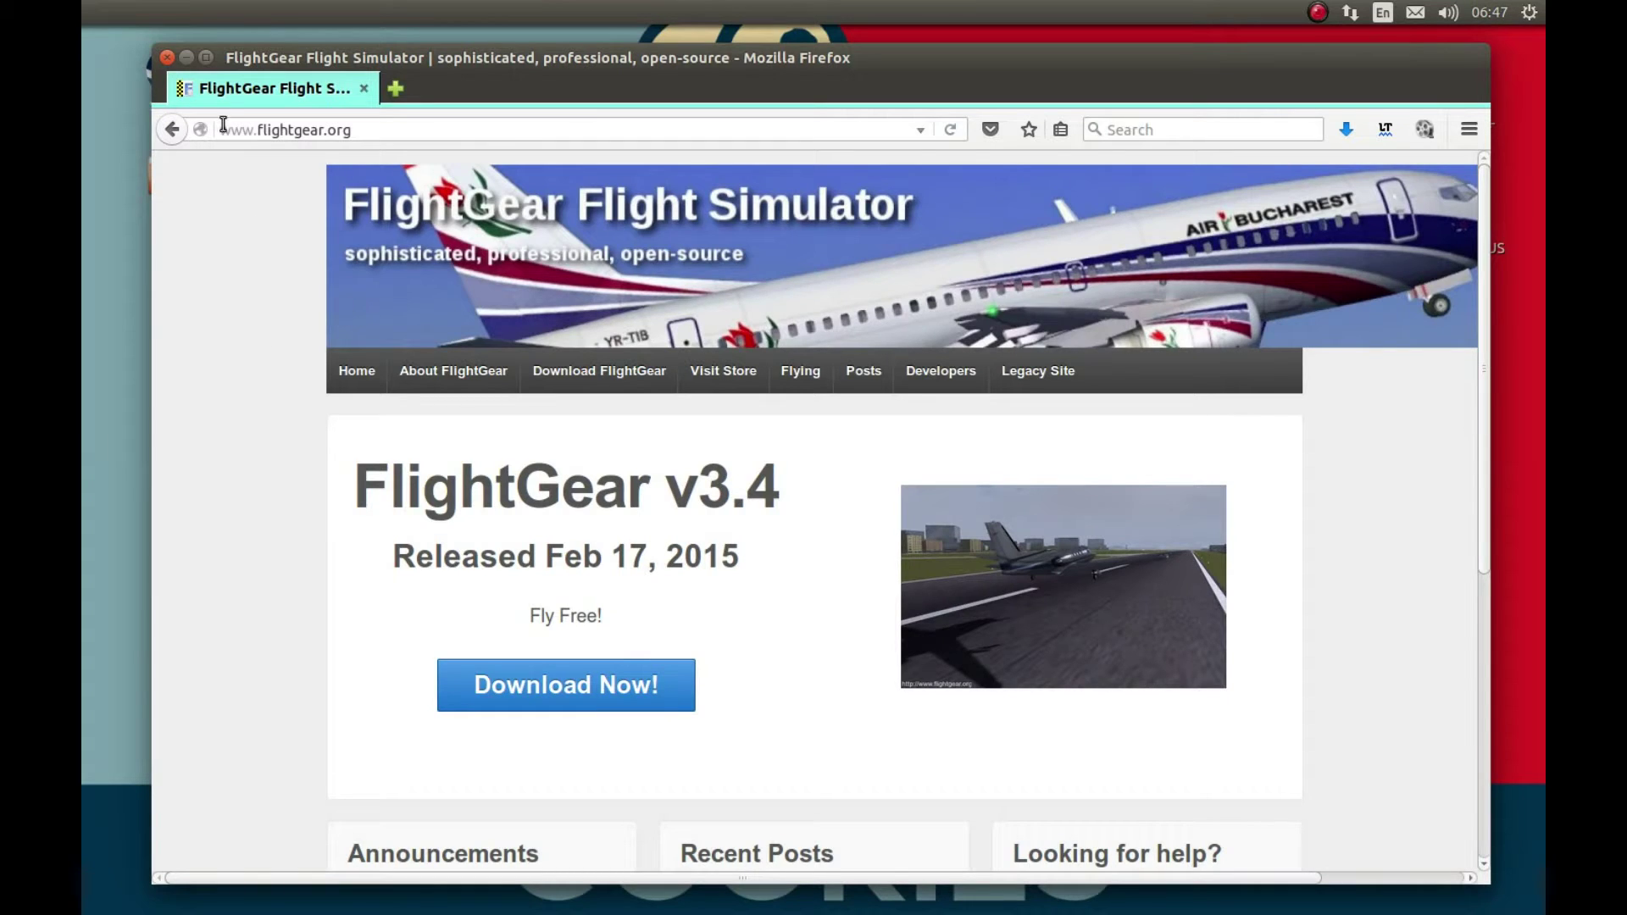
click(186, 57)
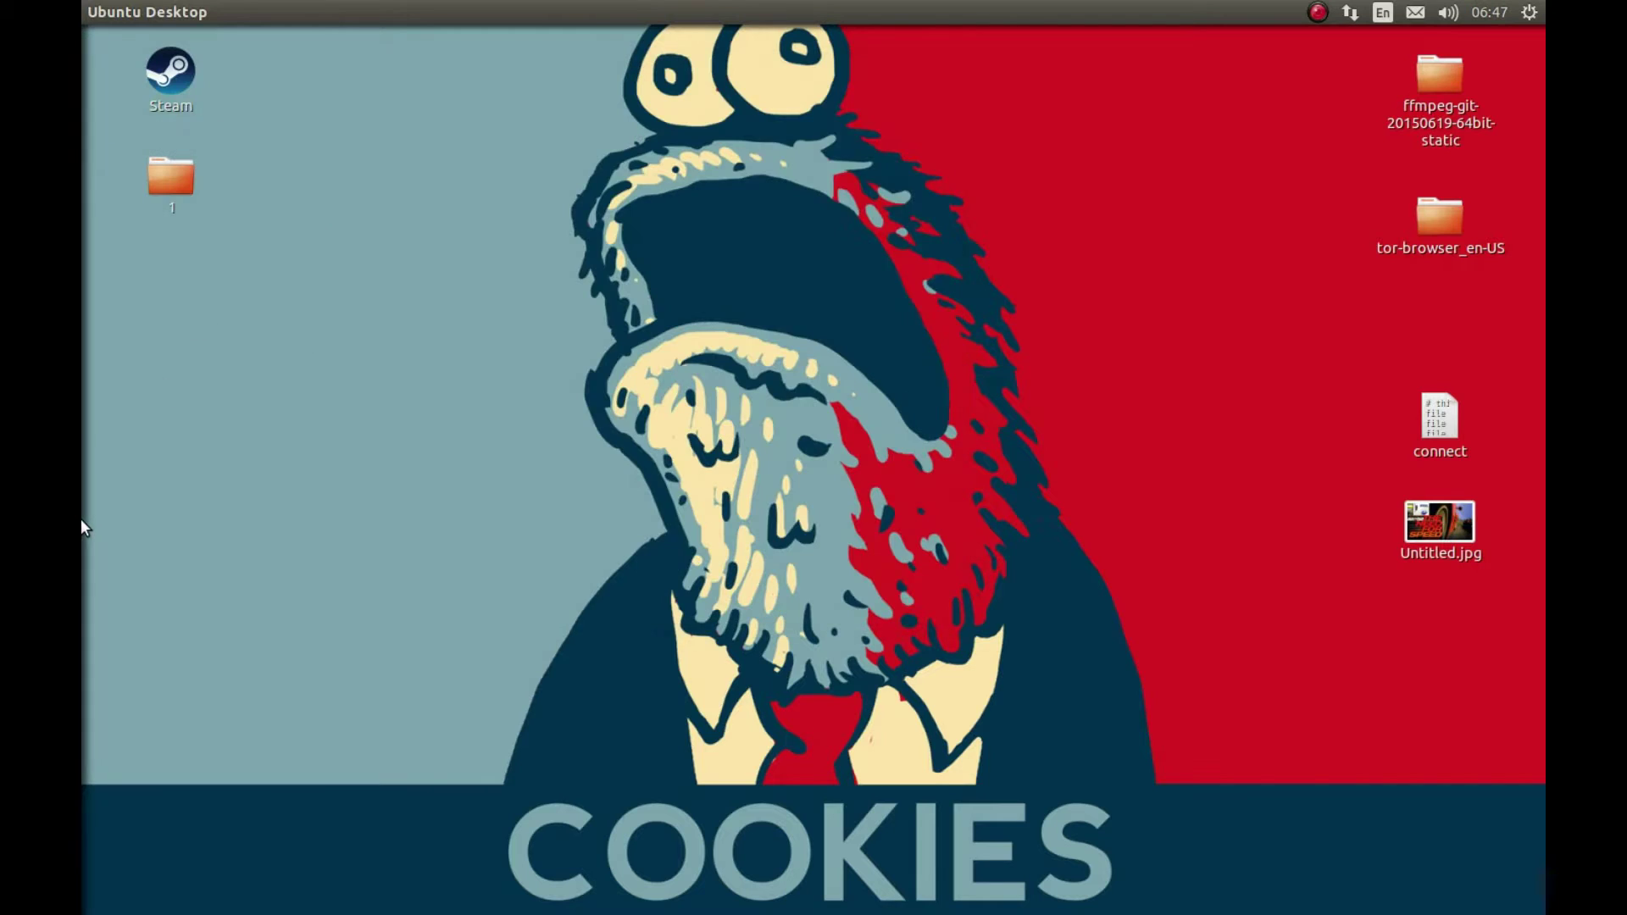
mouse_move(81, 535)
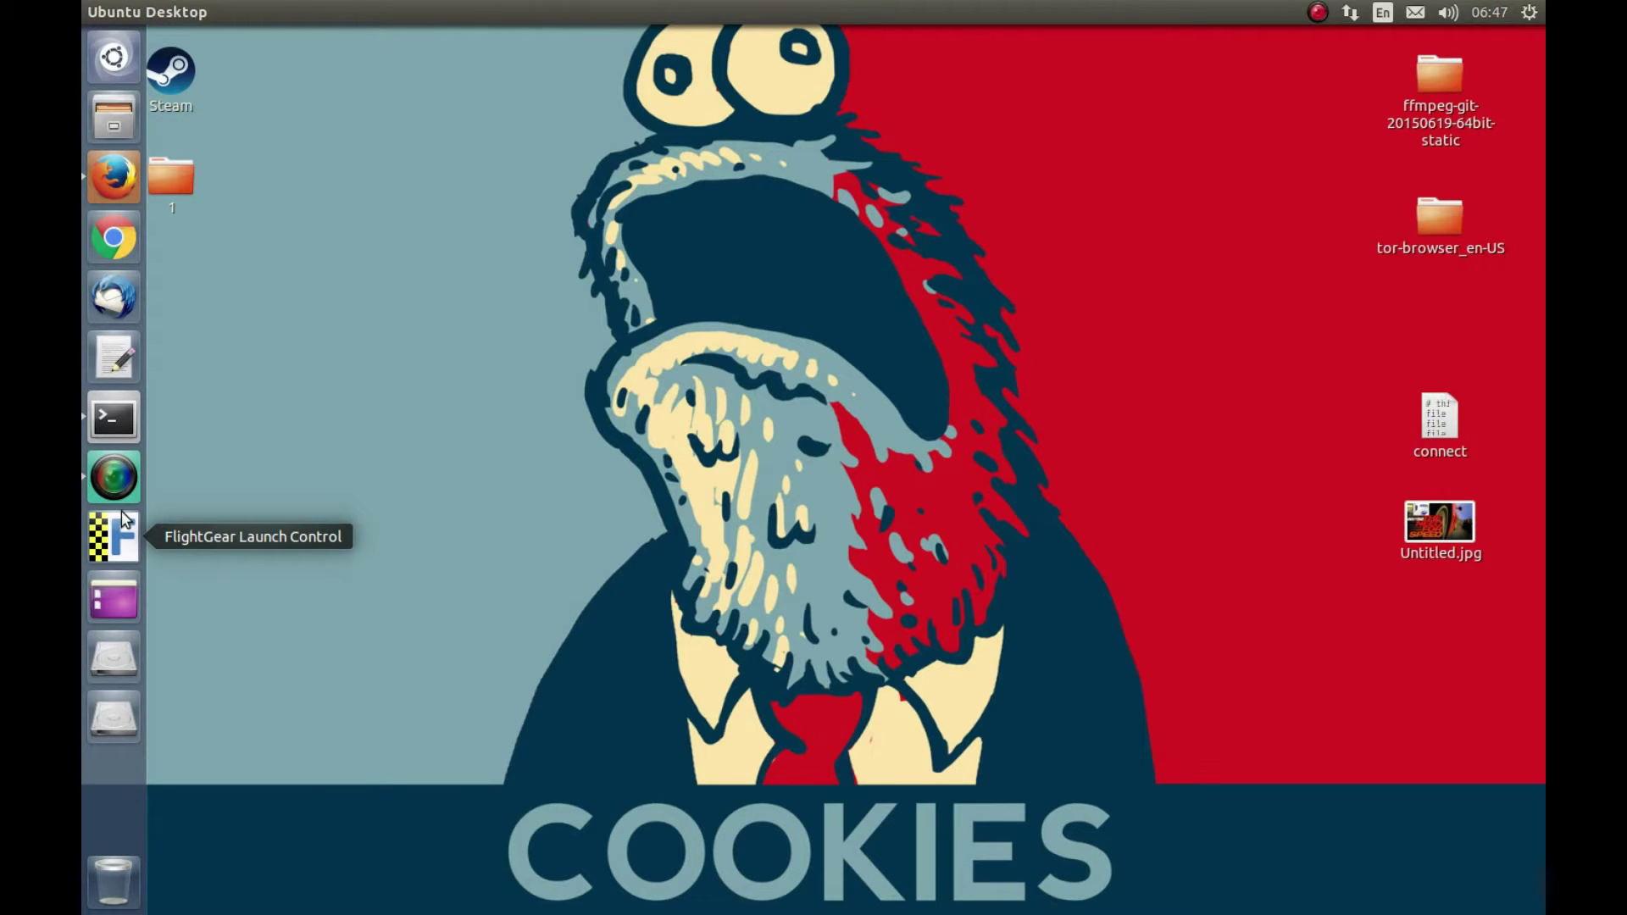
click(114, 176)
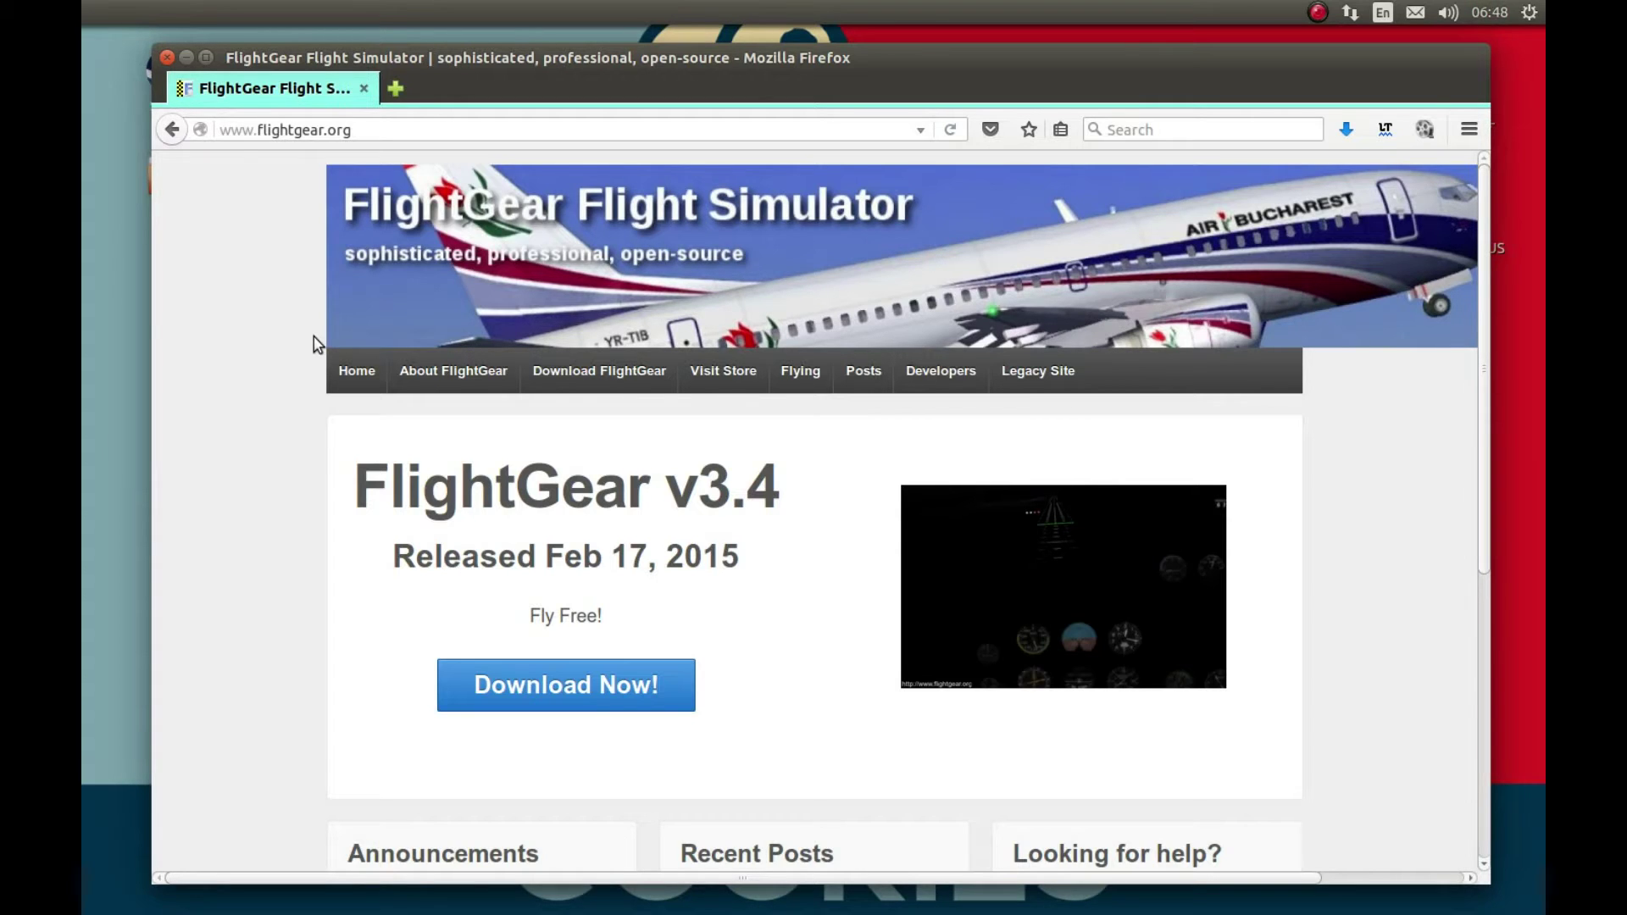
mouse_move(93, 617)
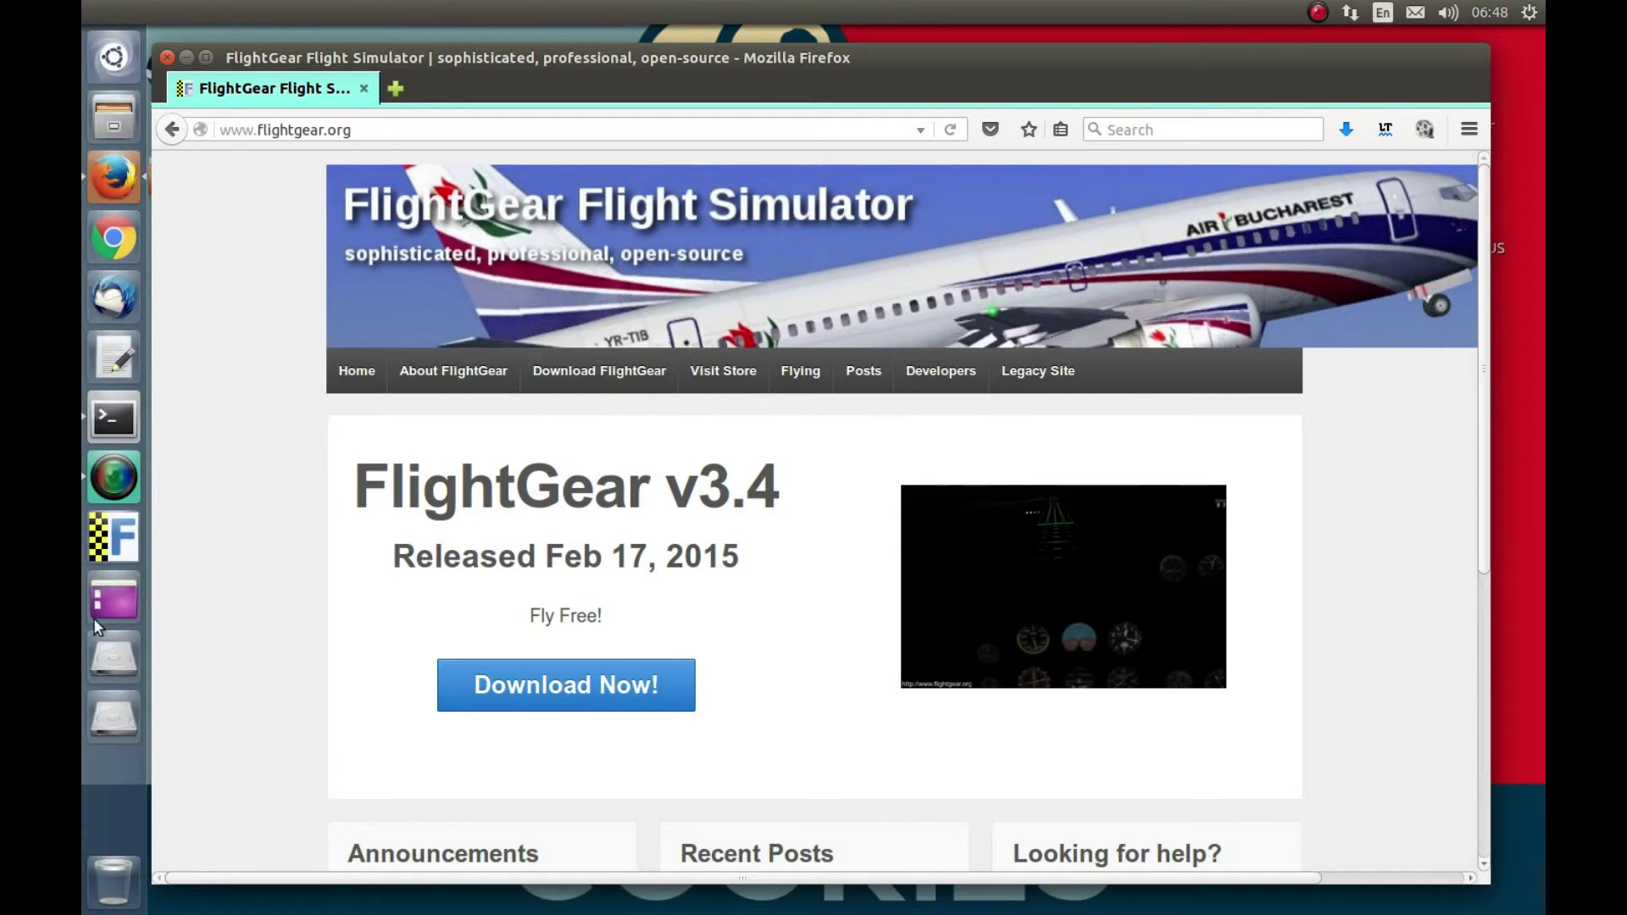
click(118, 540)
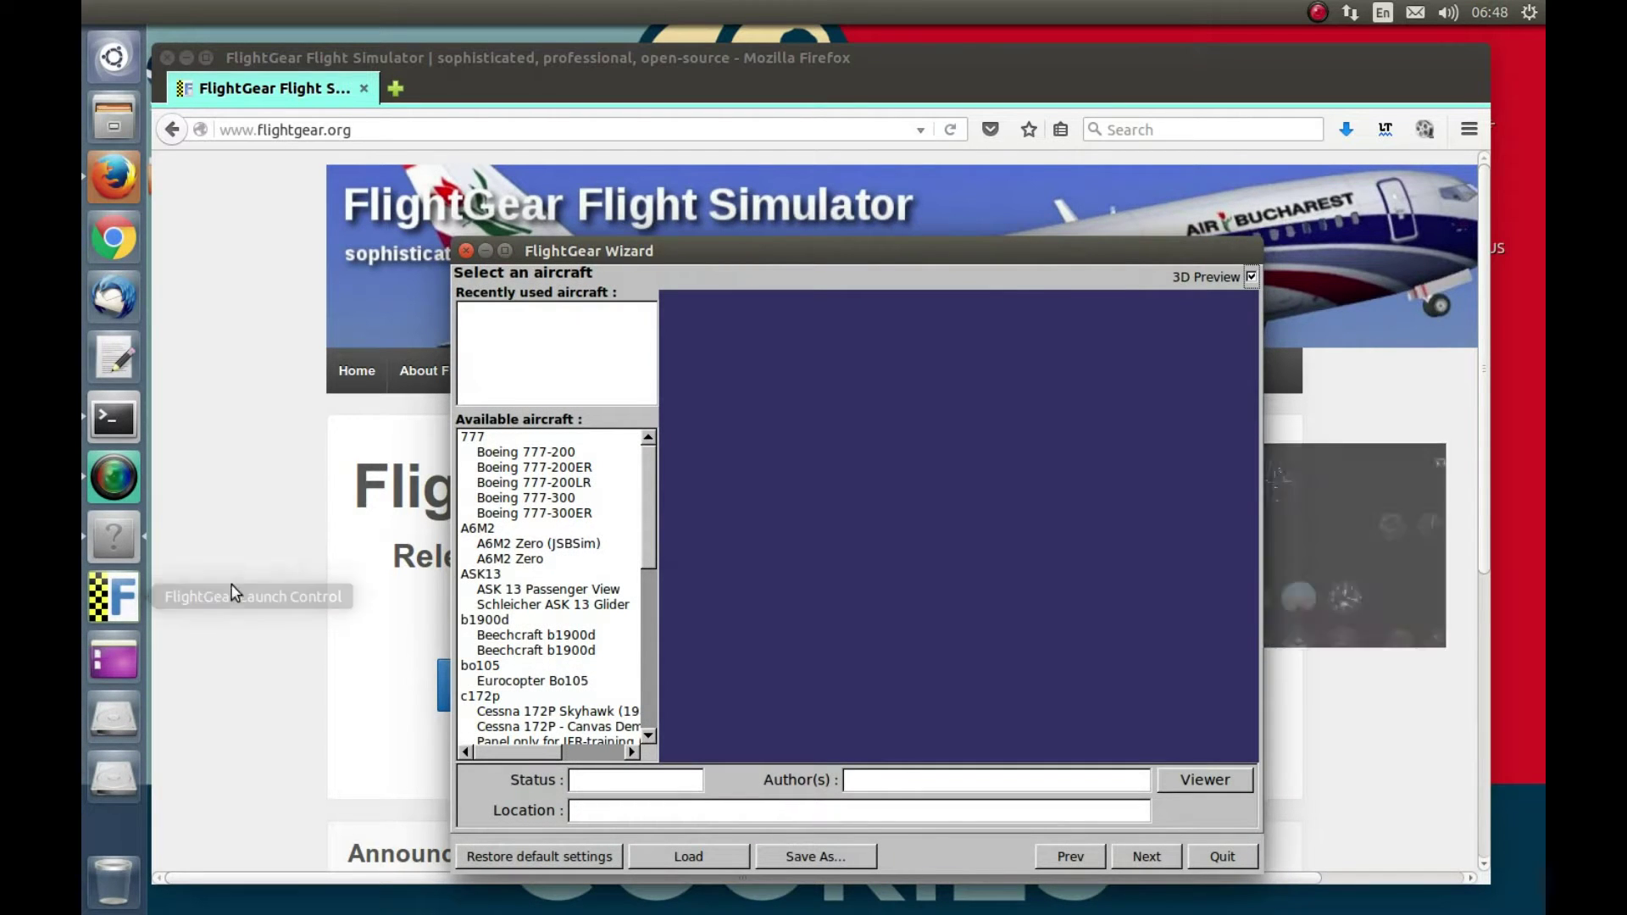
scroll(604, 480, down, 10)
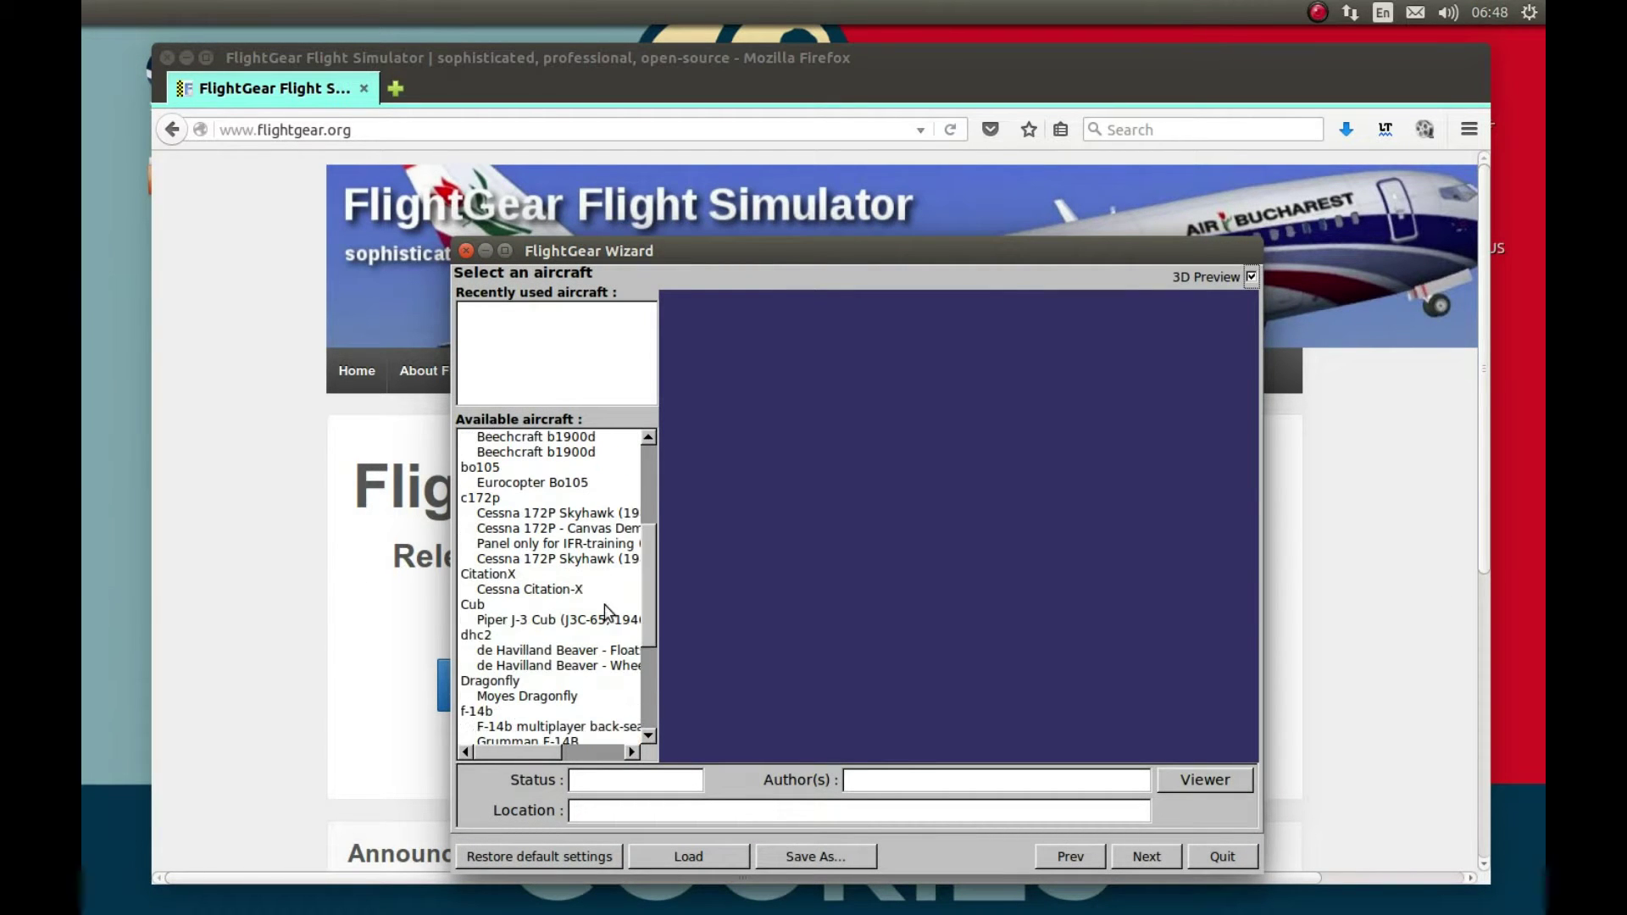
scroll(577, 598, up, 10)
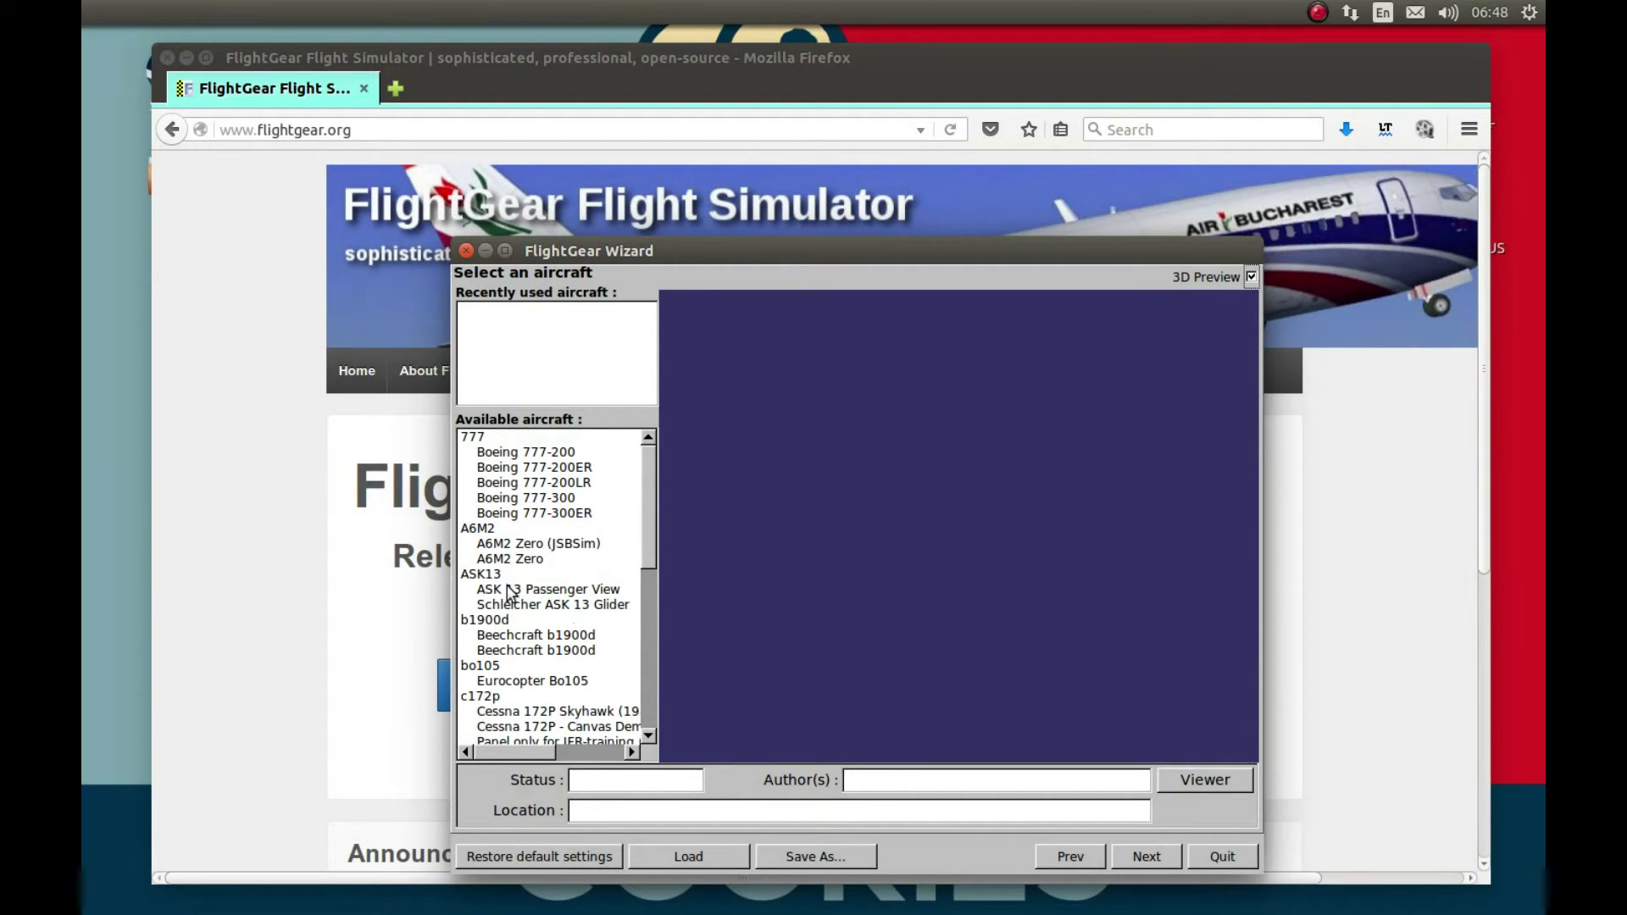
click(506, 727)
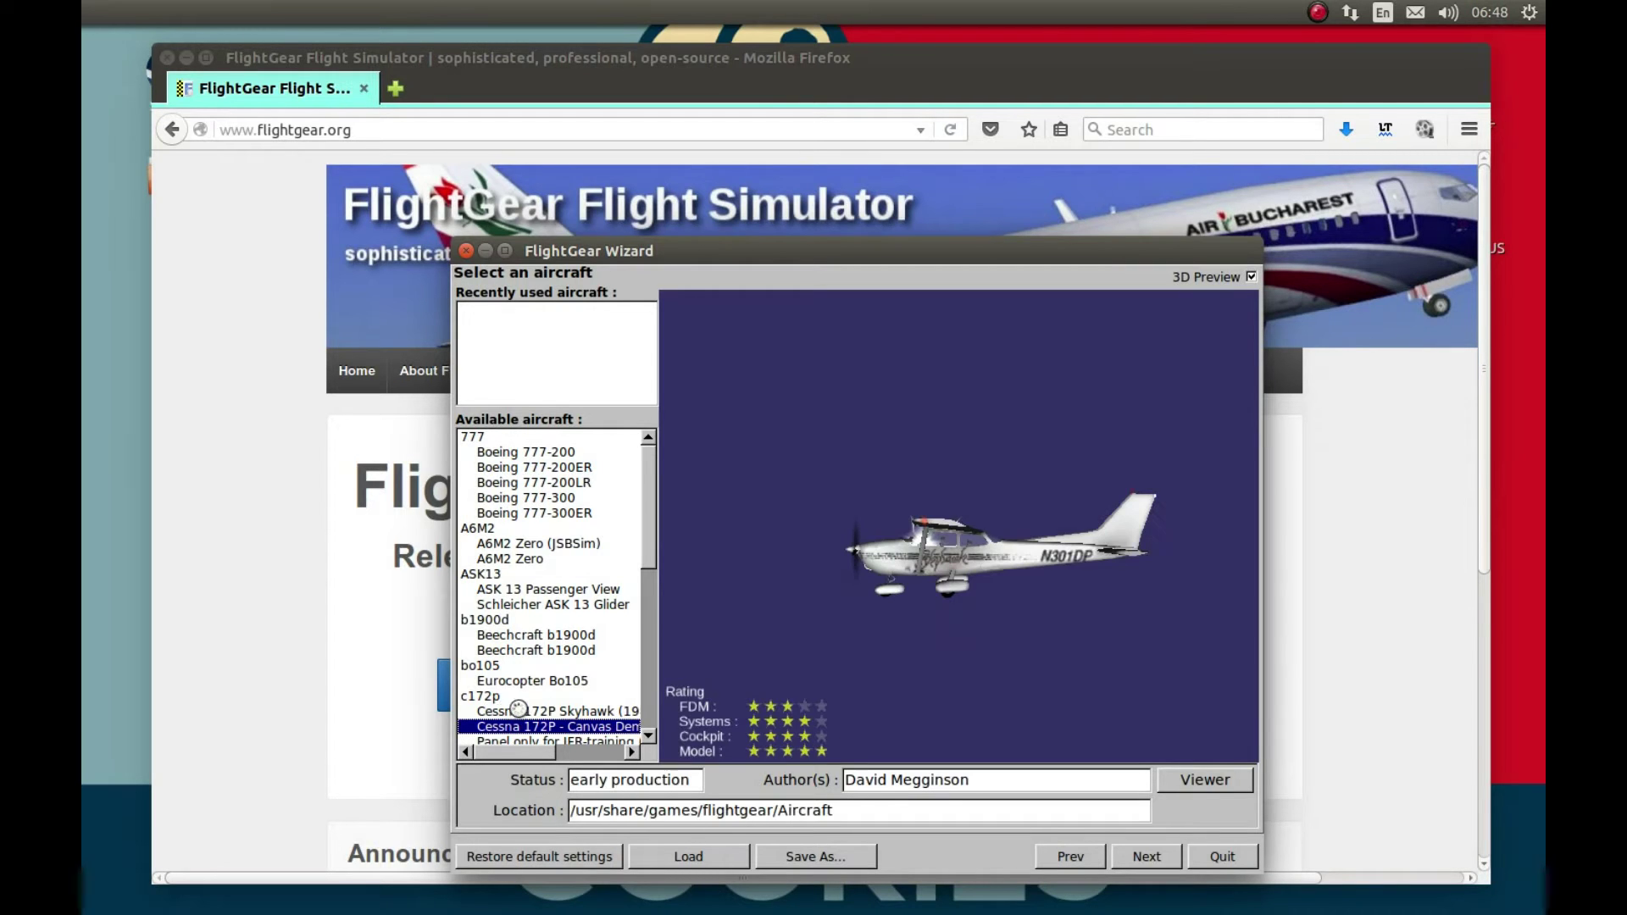
click(519, 710)
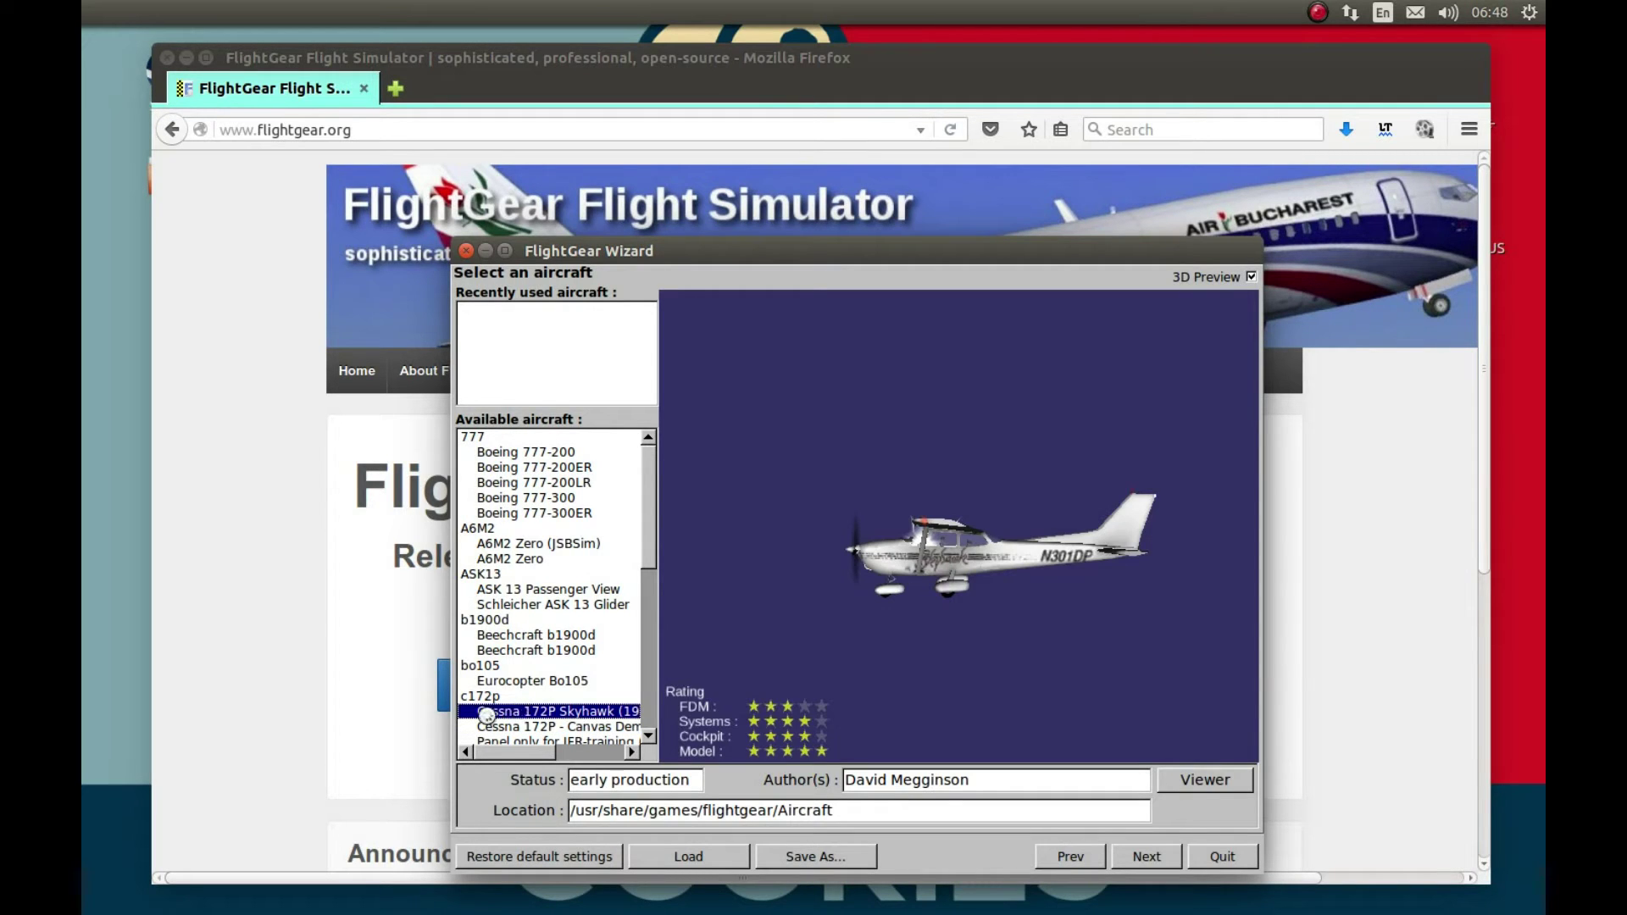
click(1146, 856)
click(642, 339)
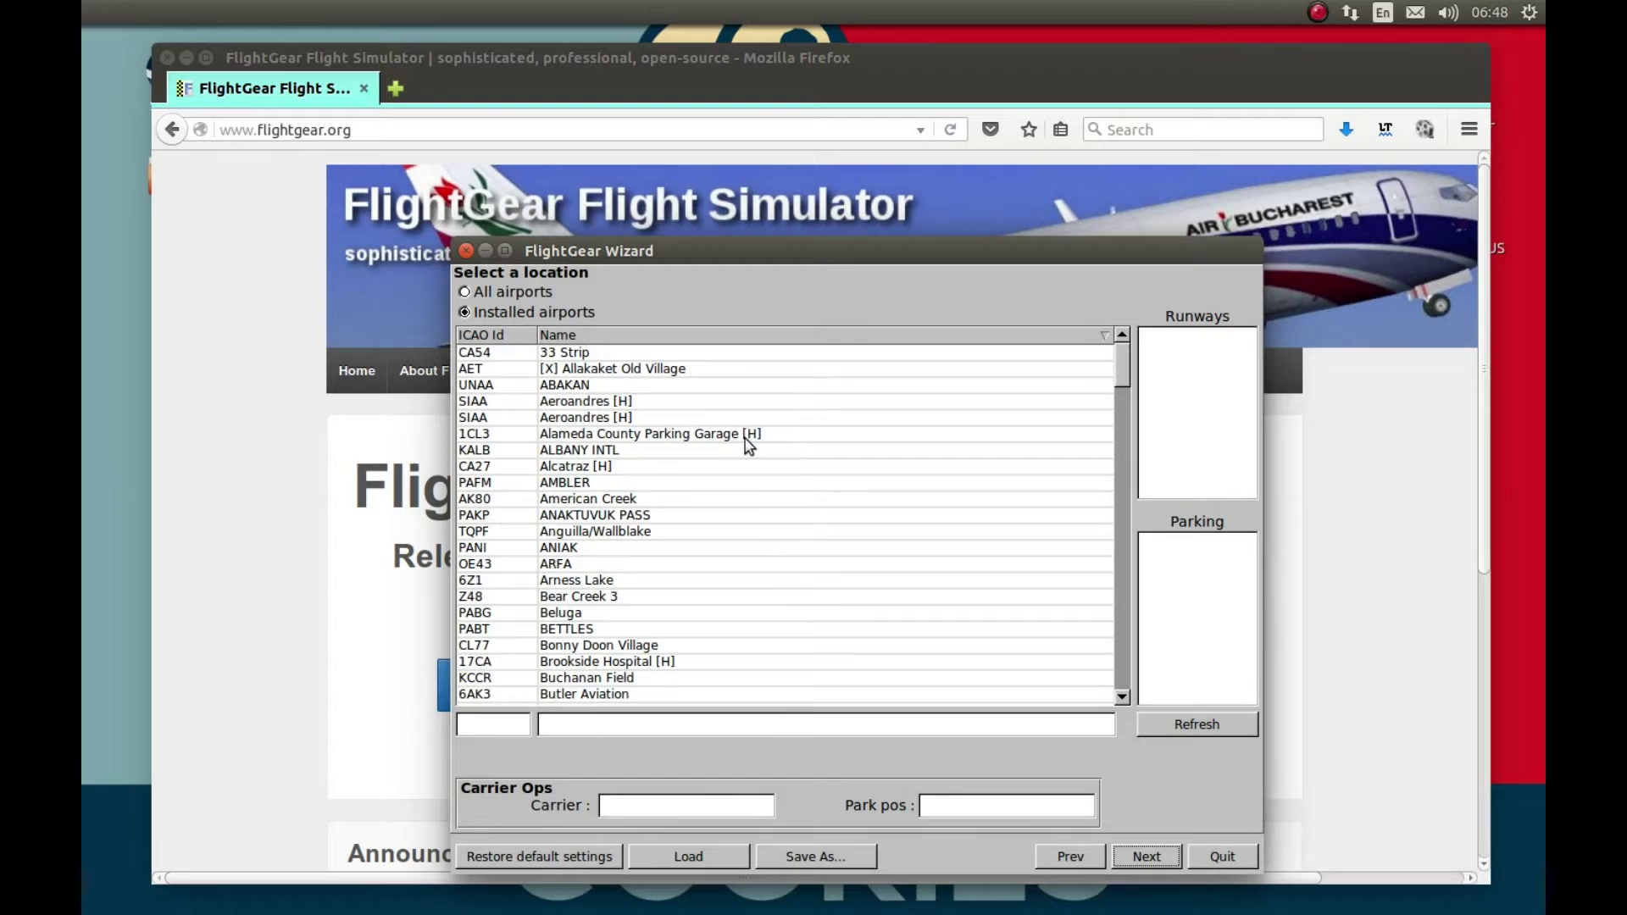
scroll(750, 448, down, 15)
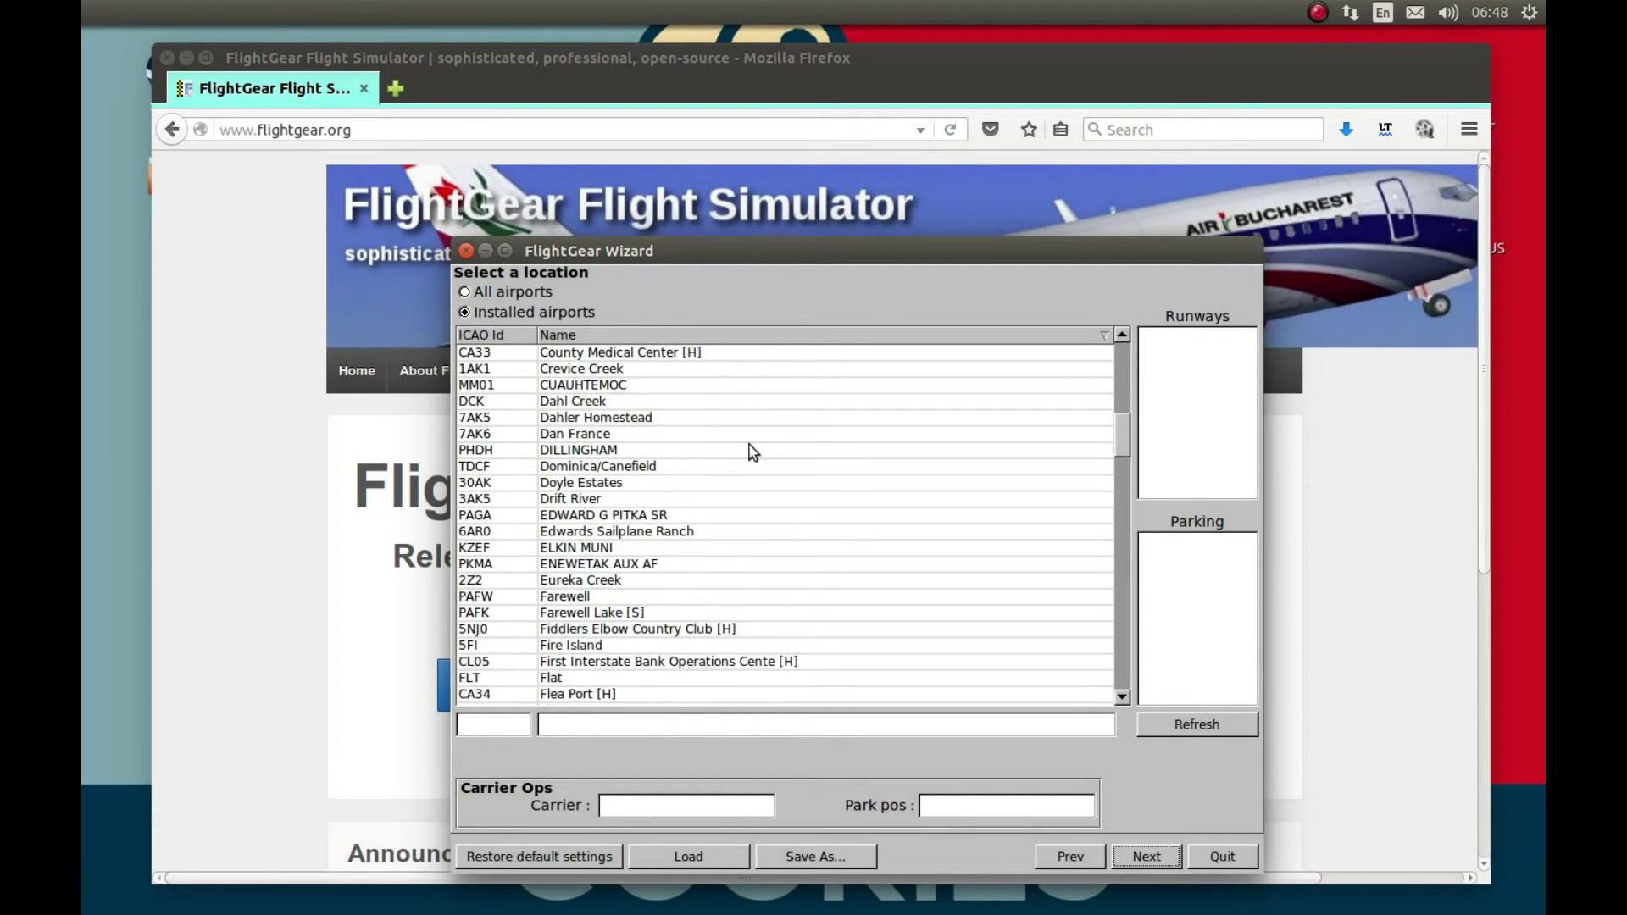
scroll(761, 576, down, 15)
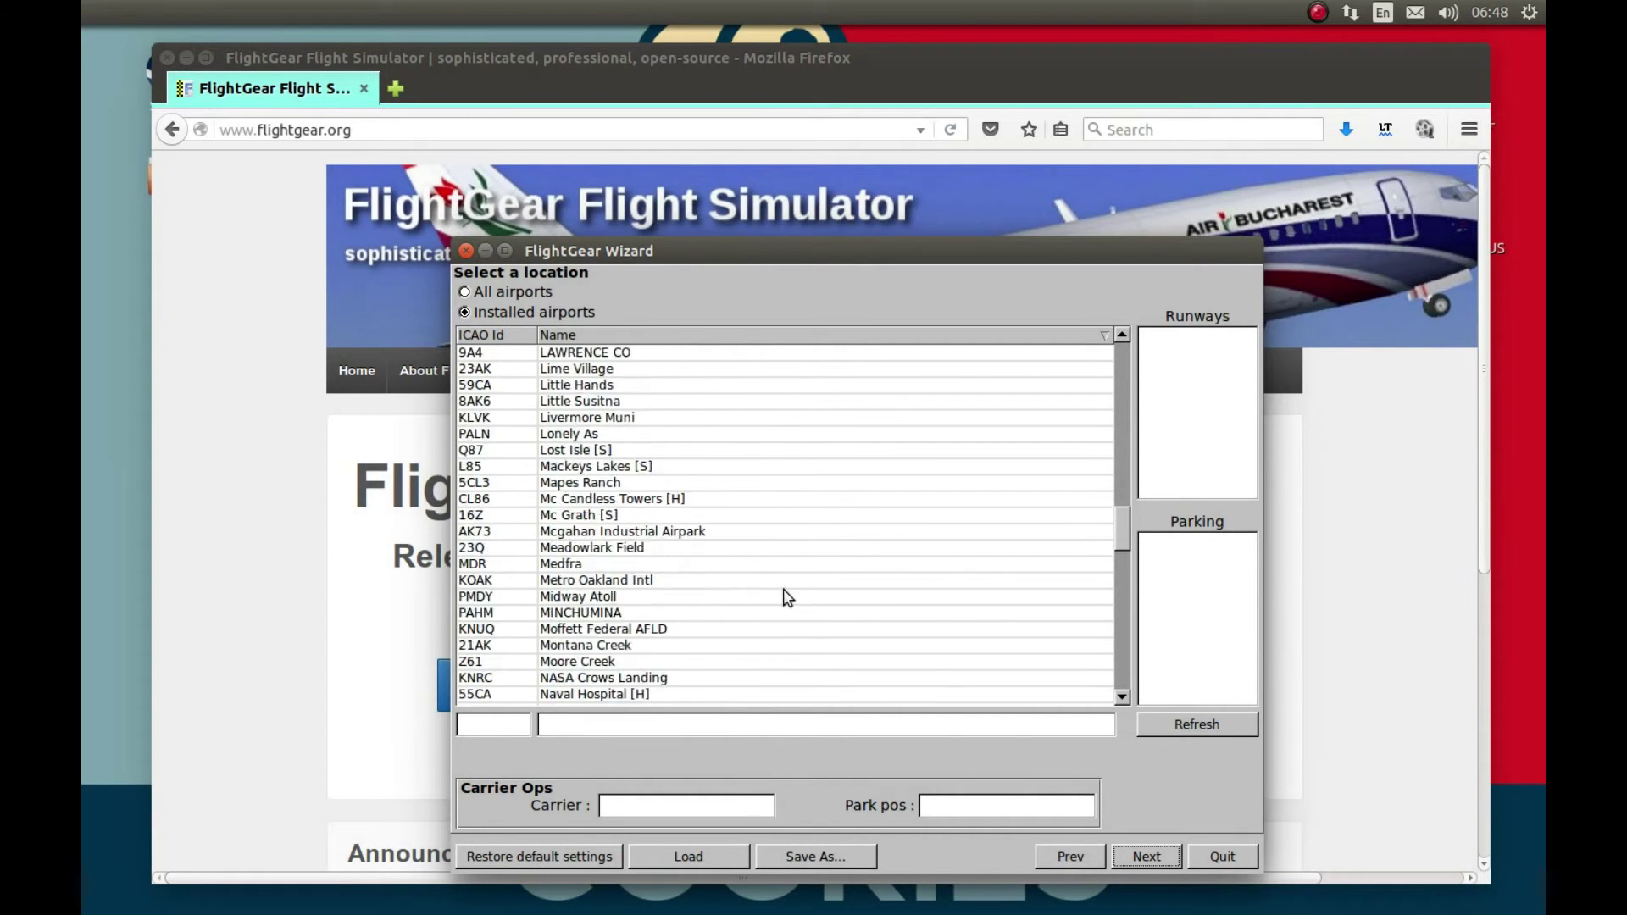
scroll(992, 574, down, 3)
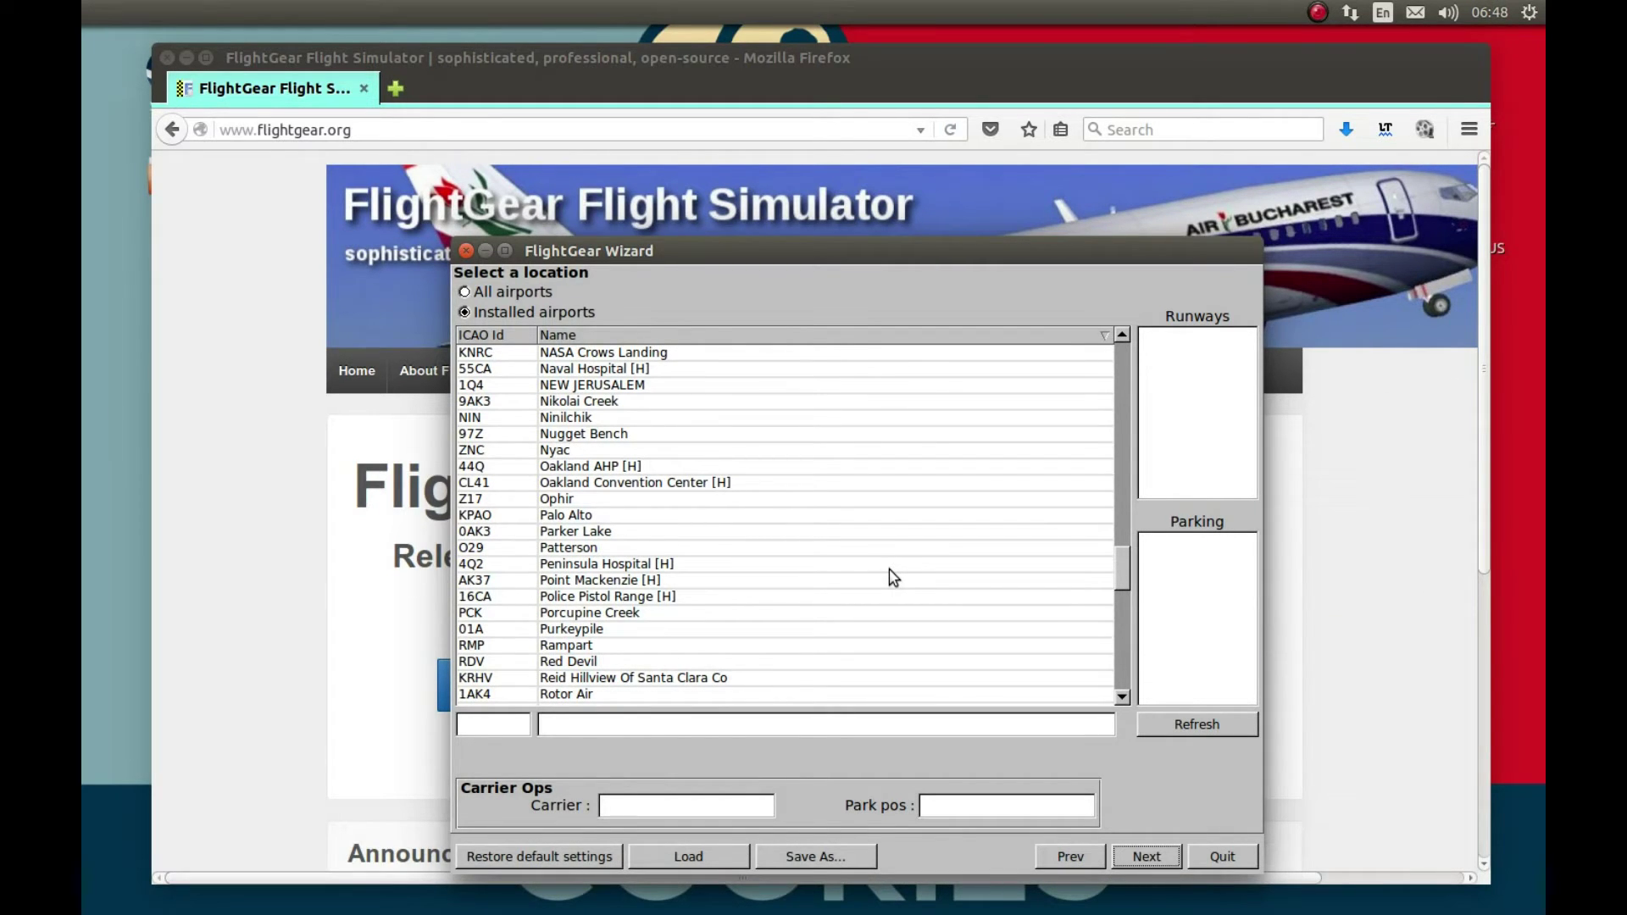
click(1222, 856)
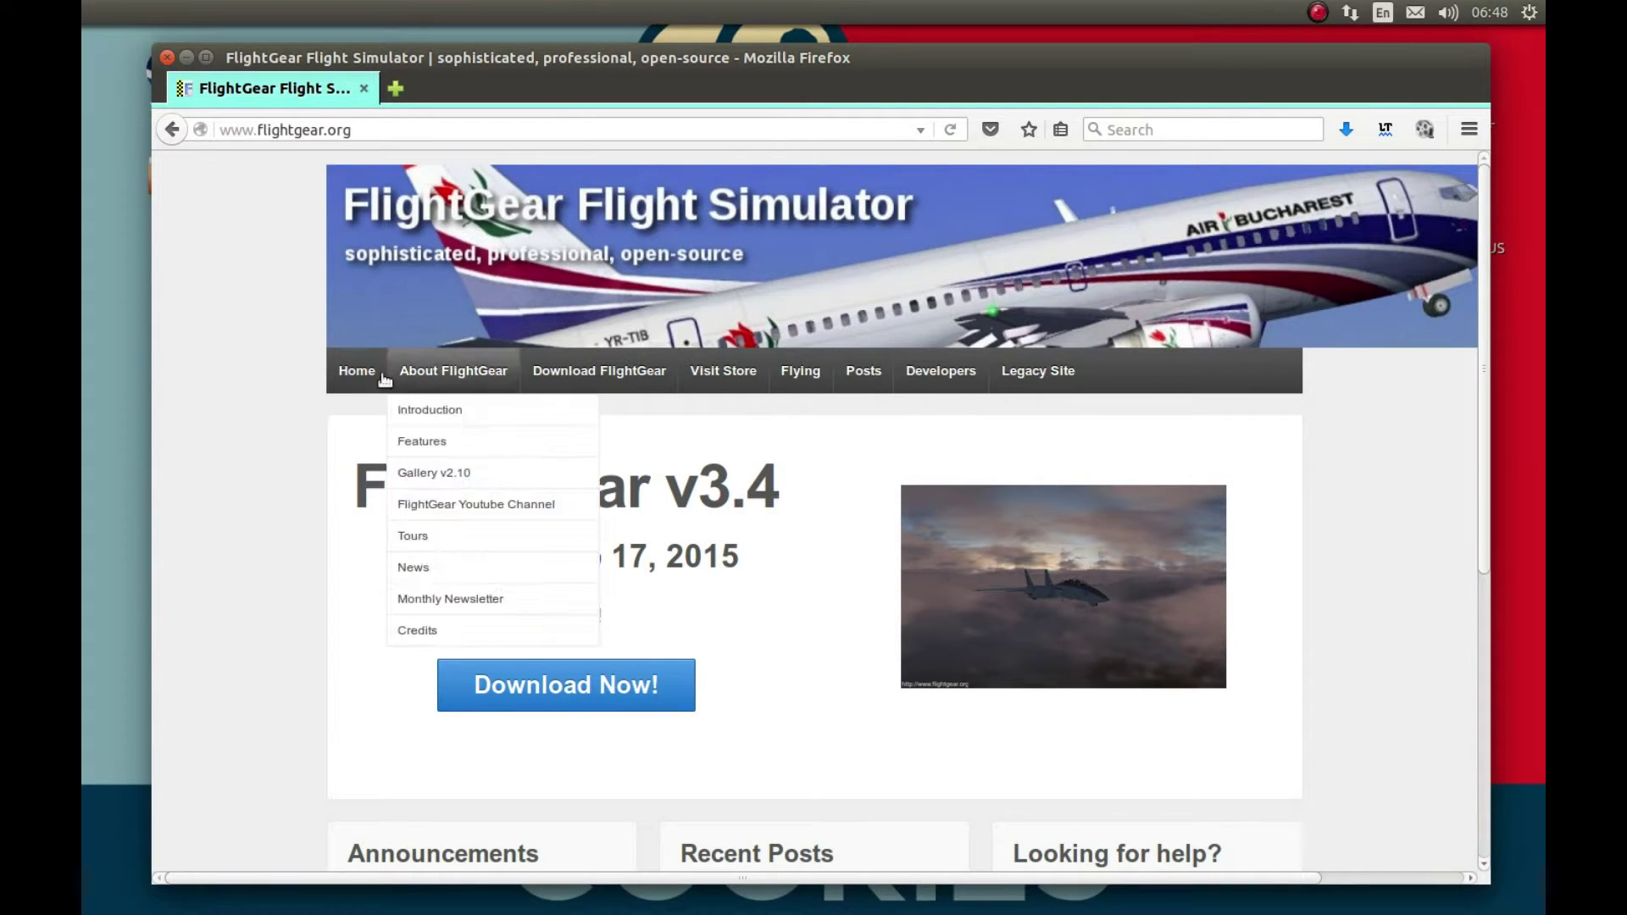
- Open Download Scenery in a new tab and reach the World Scenery v2.10 graphical tile map
mouse_move(552, 374)
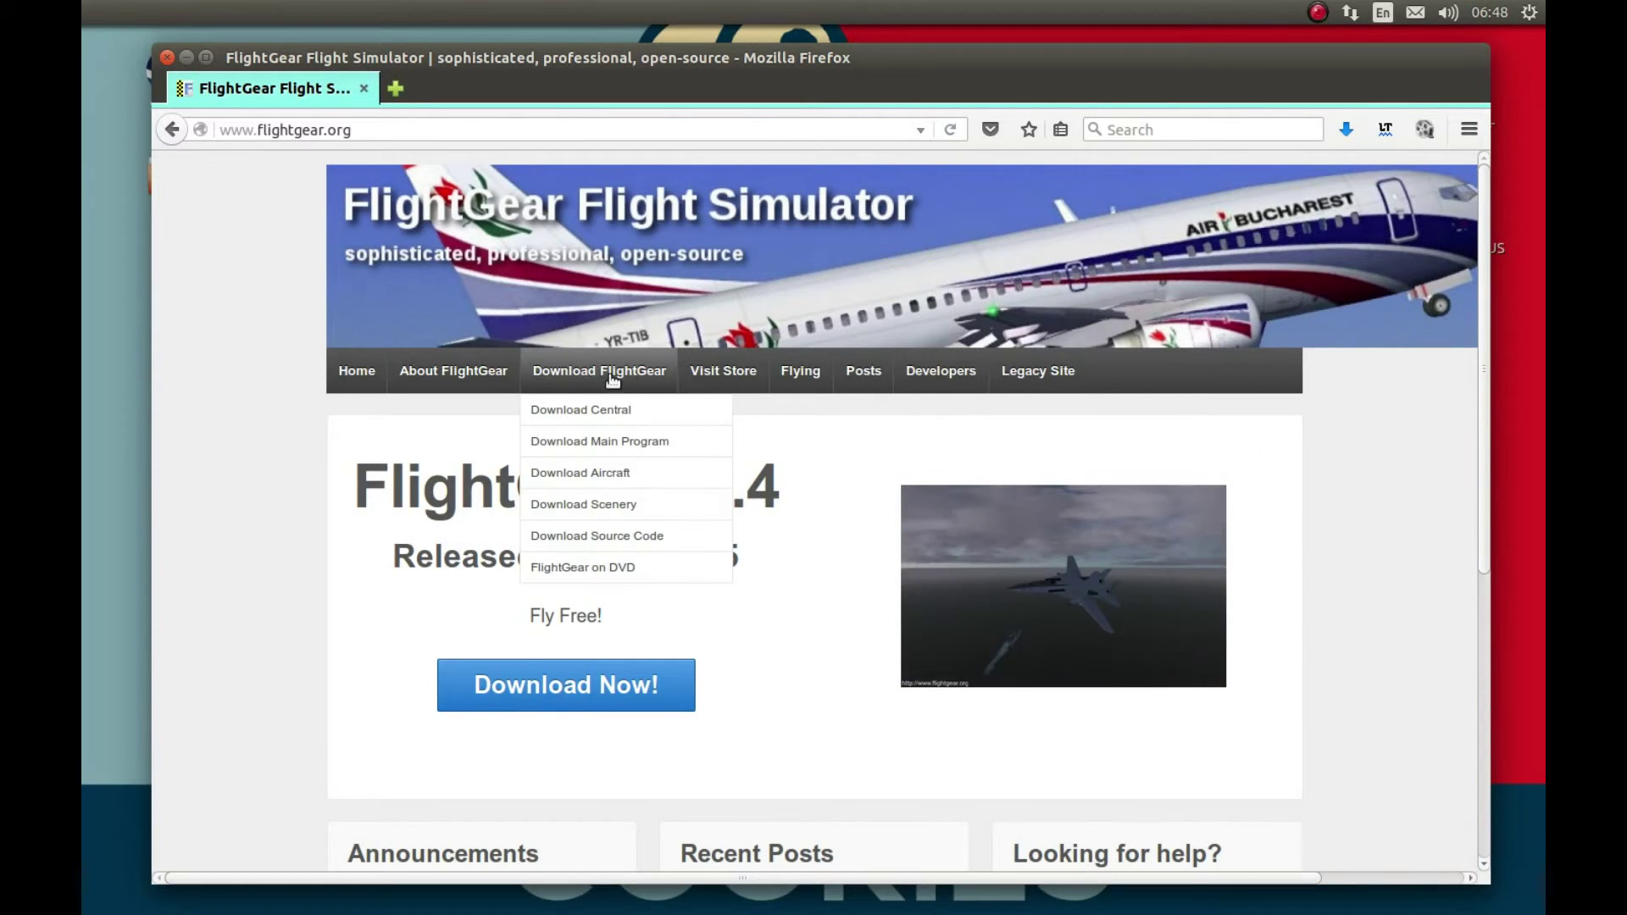
middle_click(568, 507)
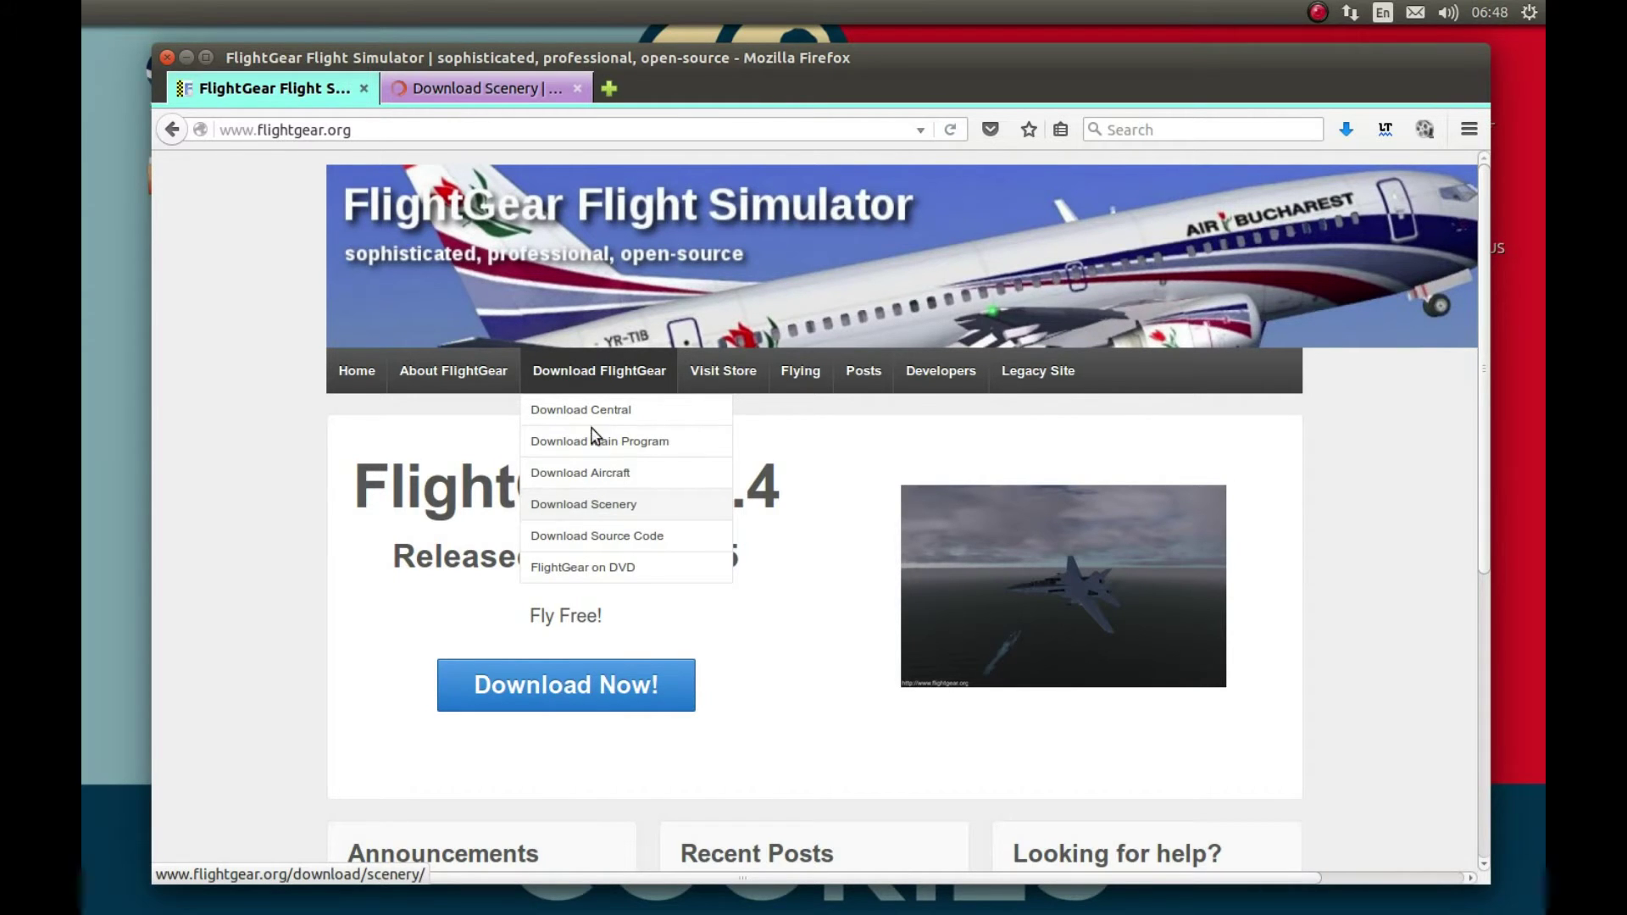
click(449, 89)
scroll(491, 403, down, 5)
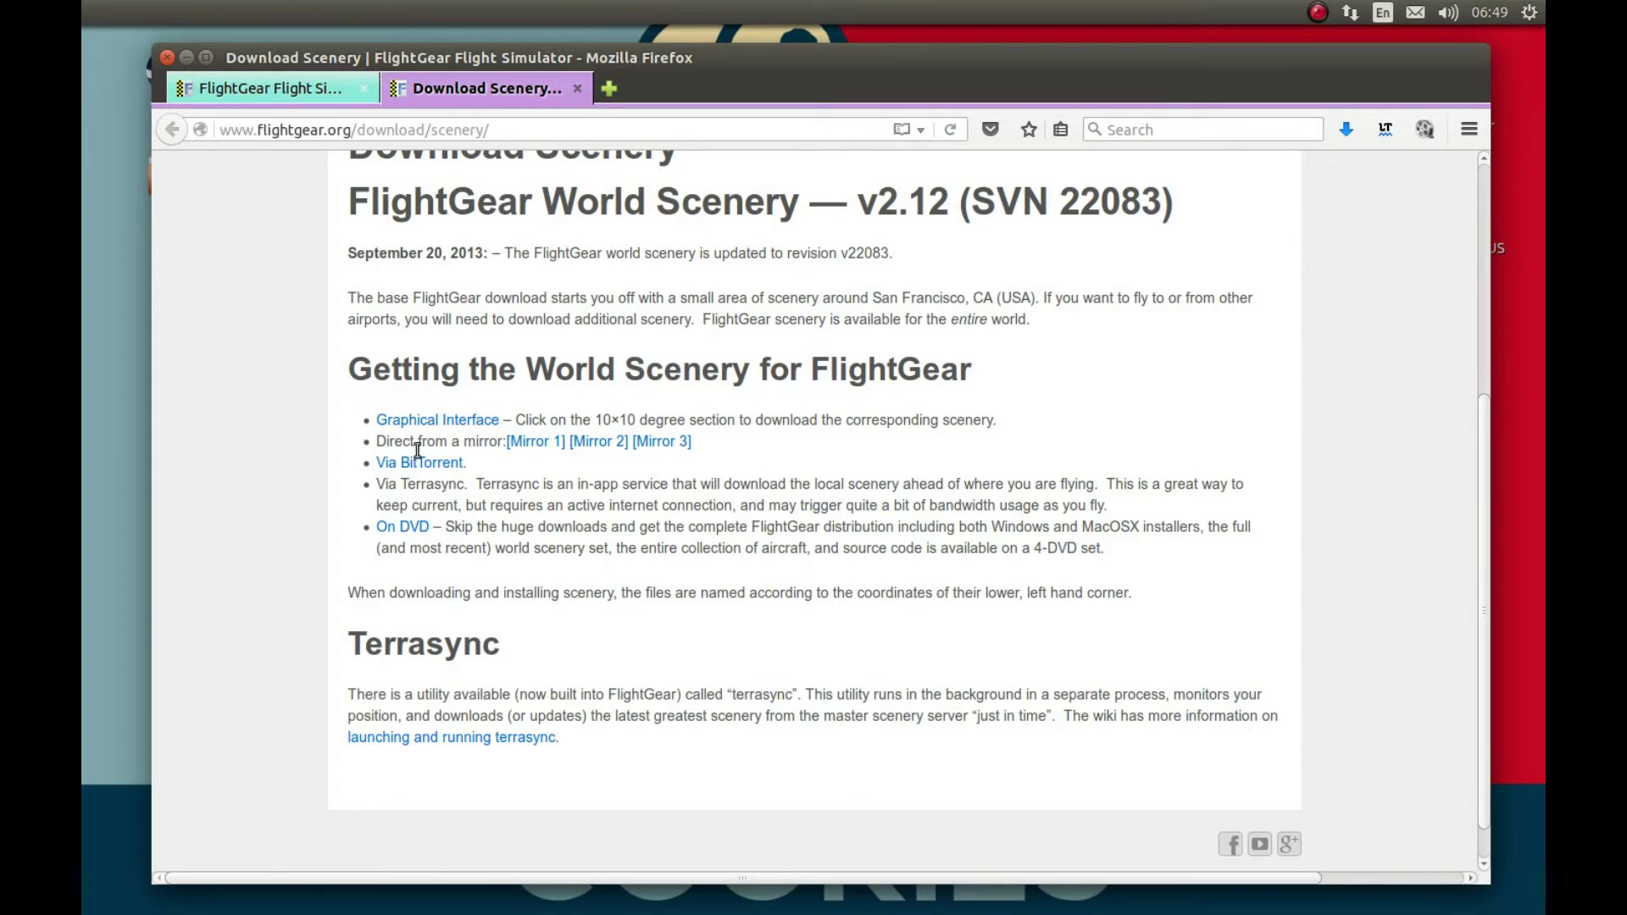
click(454, 420)
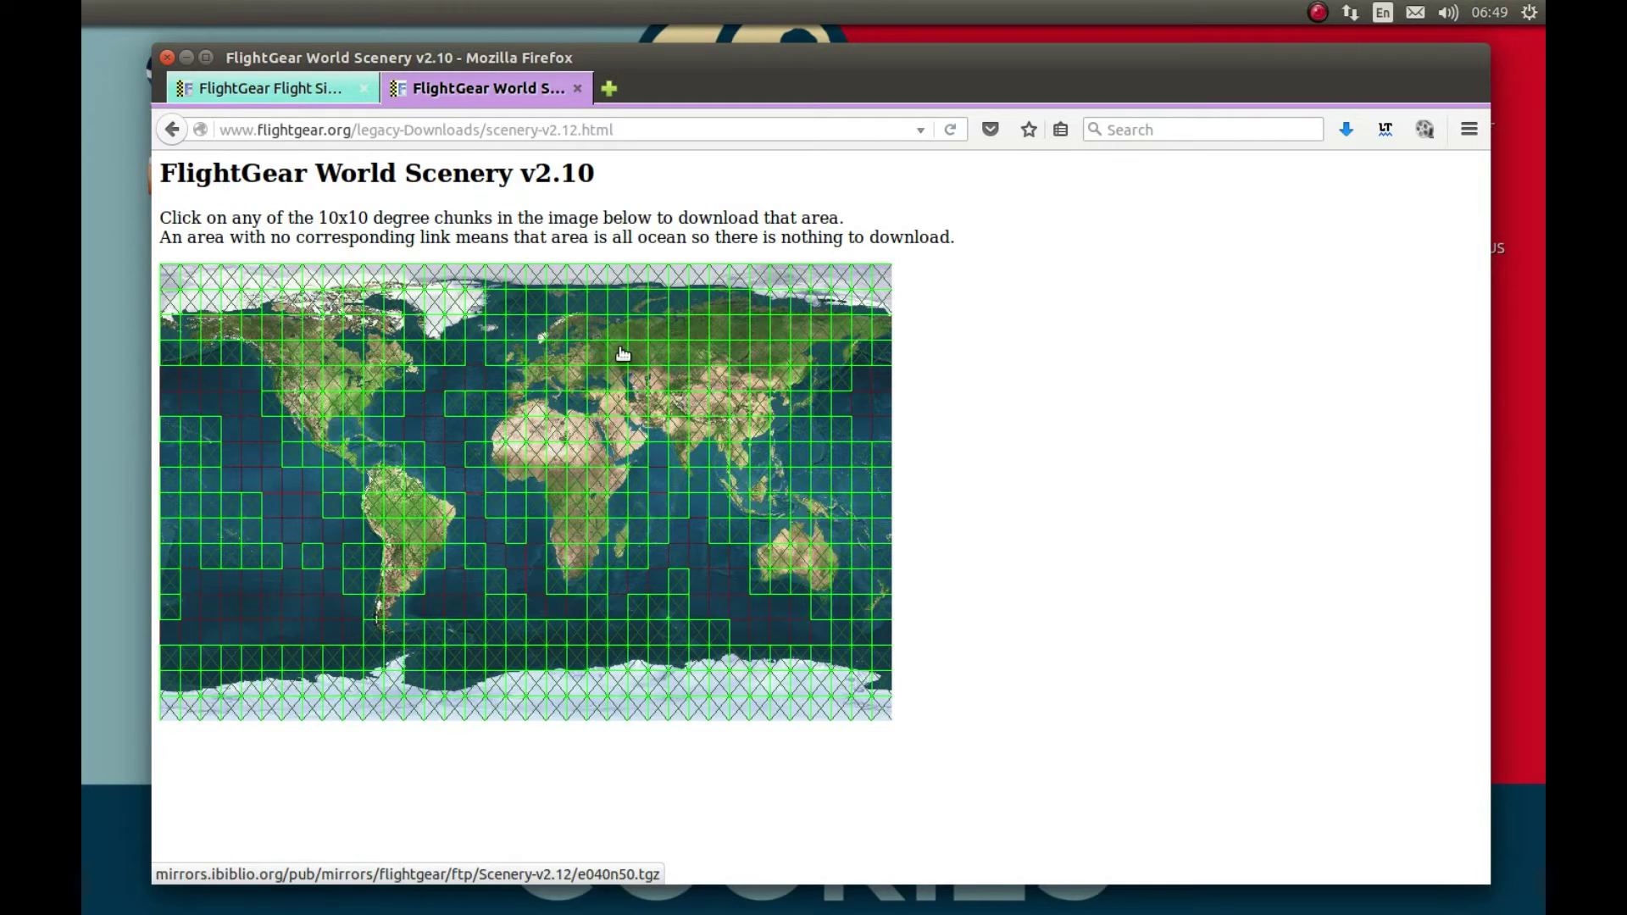
- Download the e040n50 scenery tile, choosing to open it with Archive Manager
click(621, 354)
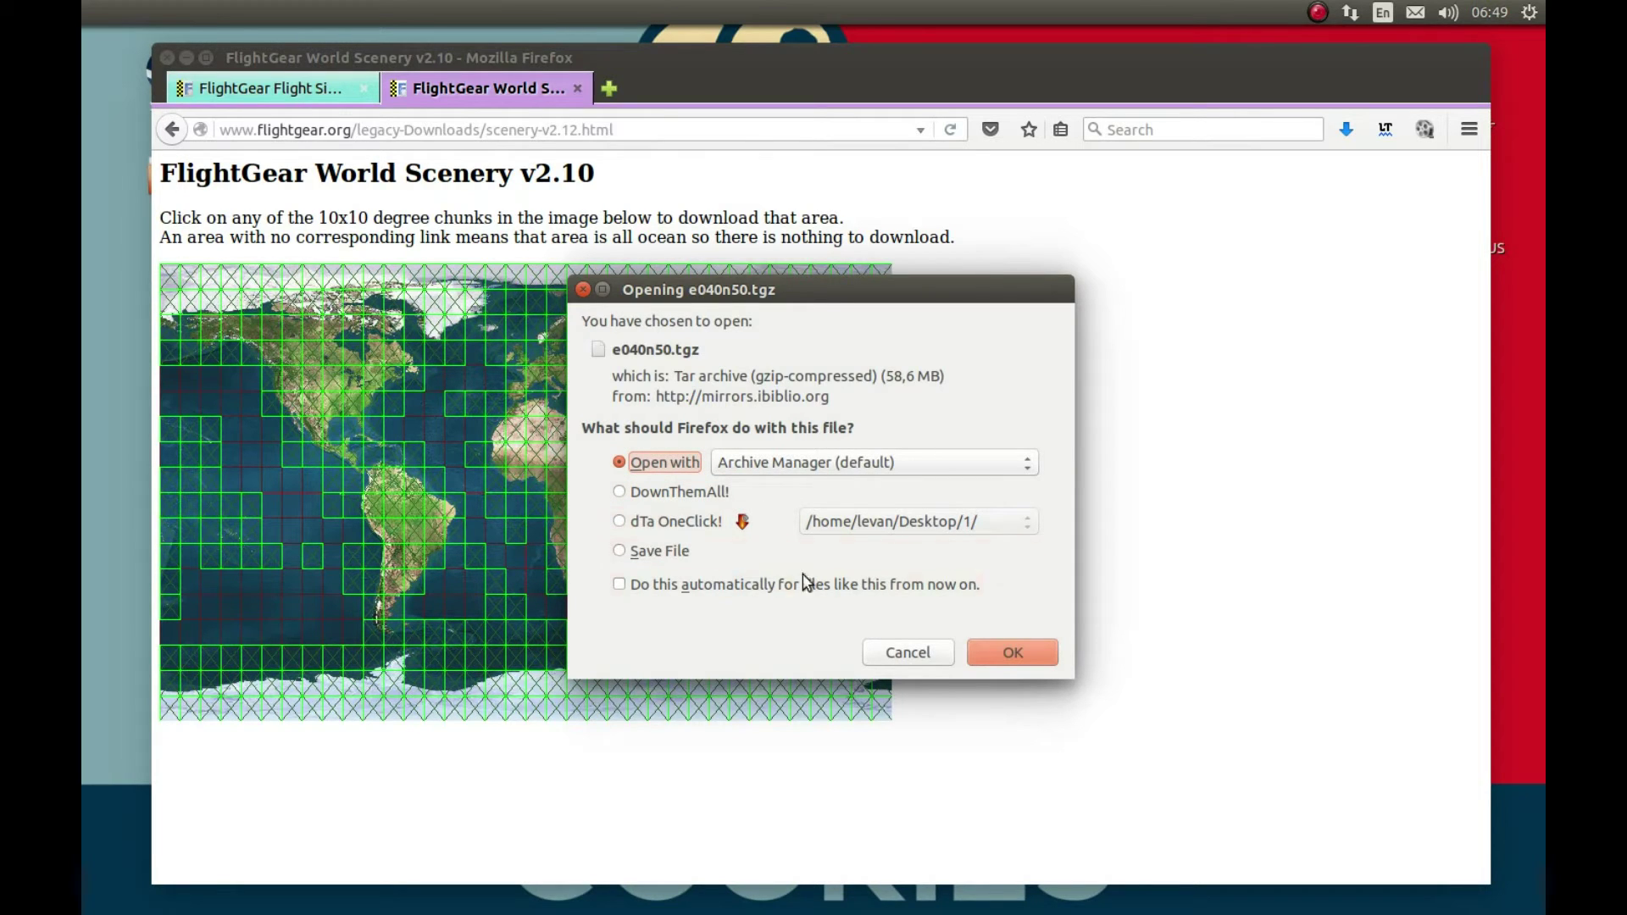
click(992, 652)
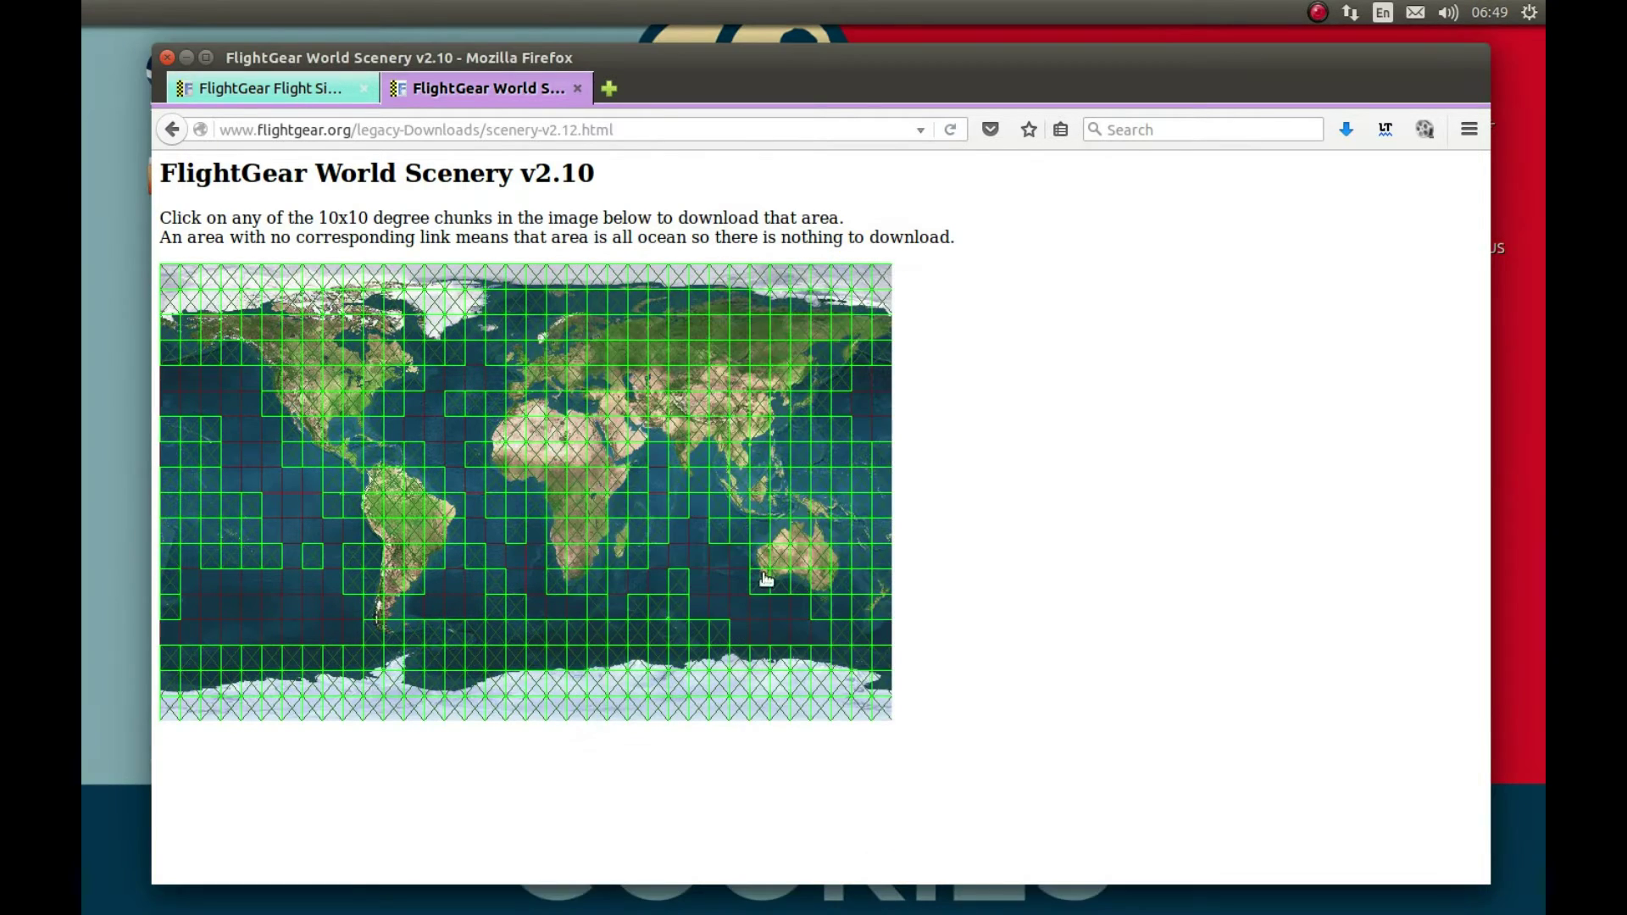
click(187, 58)
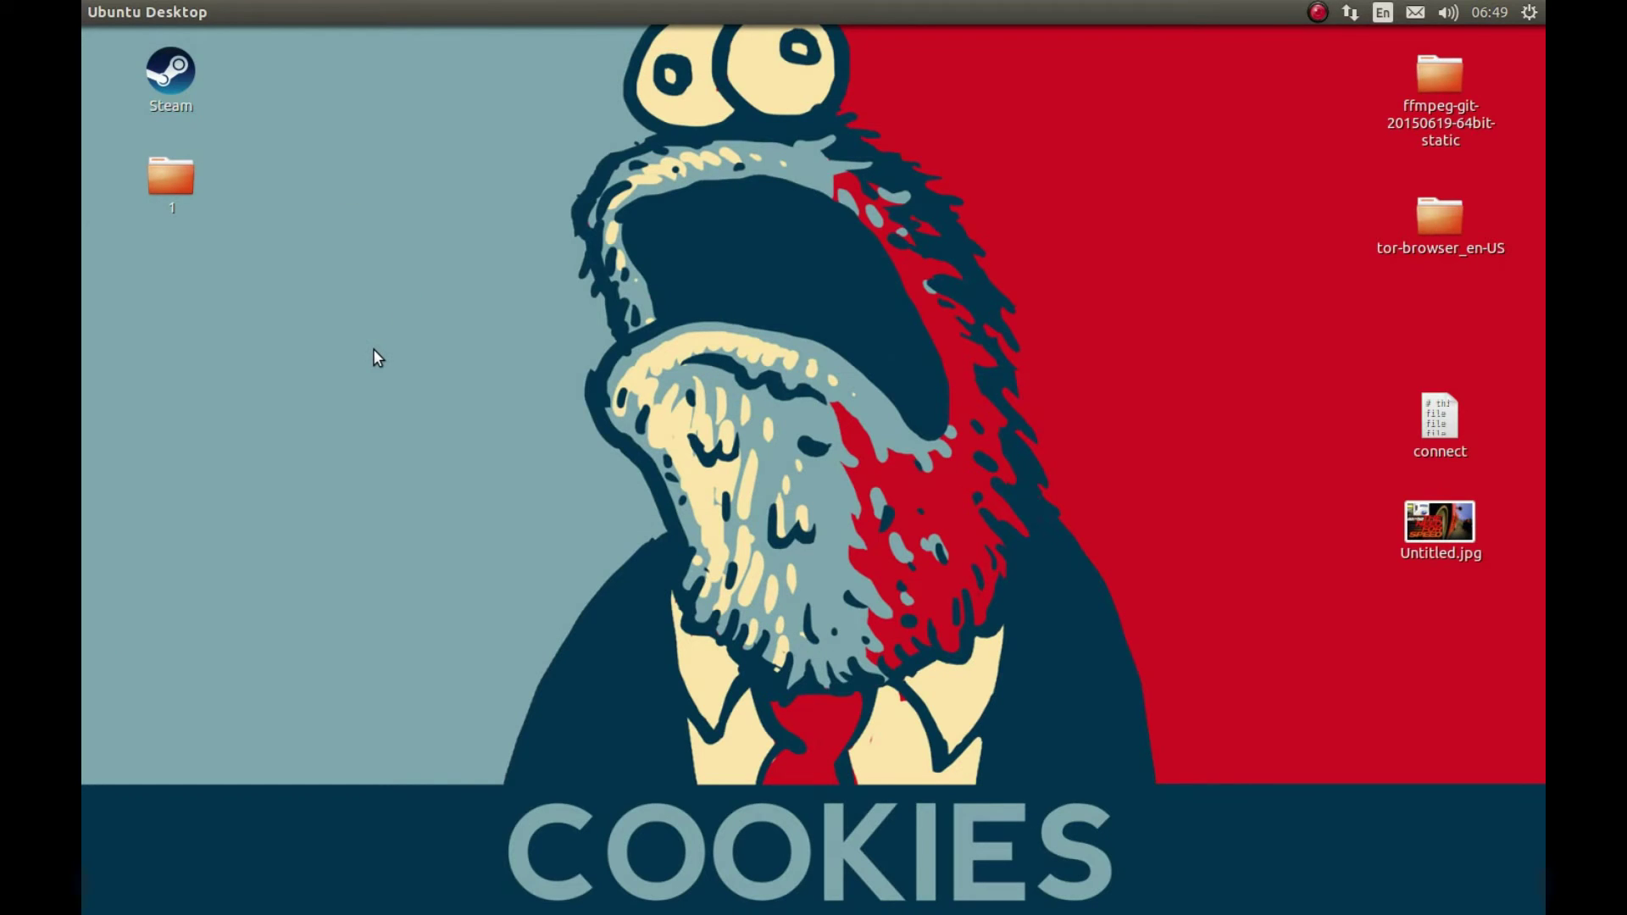
mouse_move(82, 455)
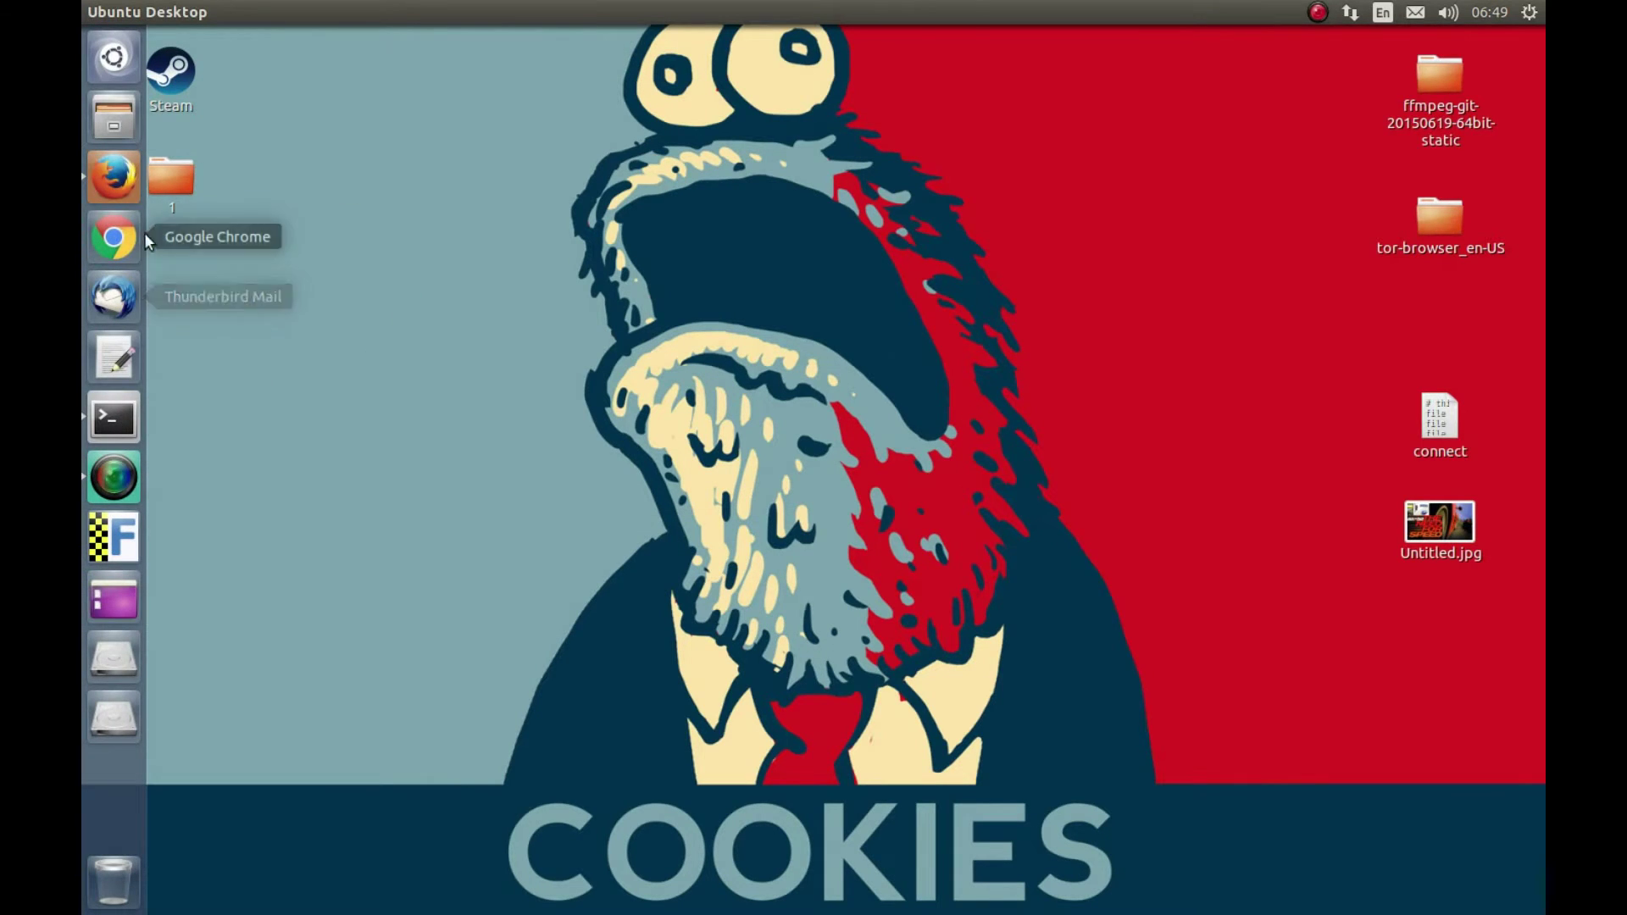
click(113, 178)
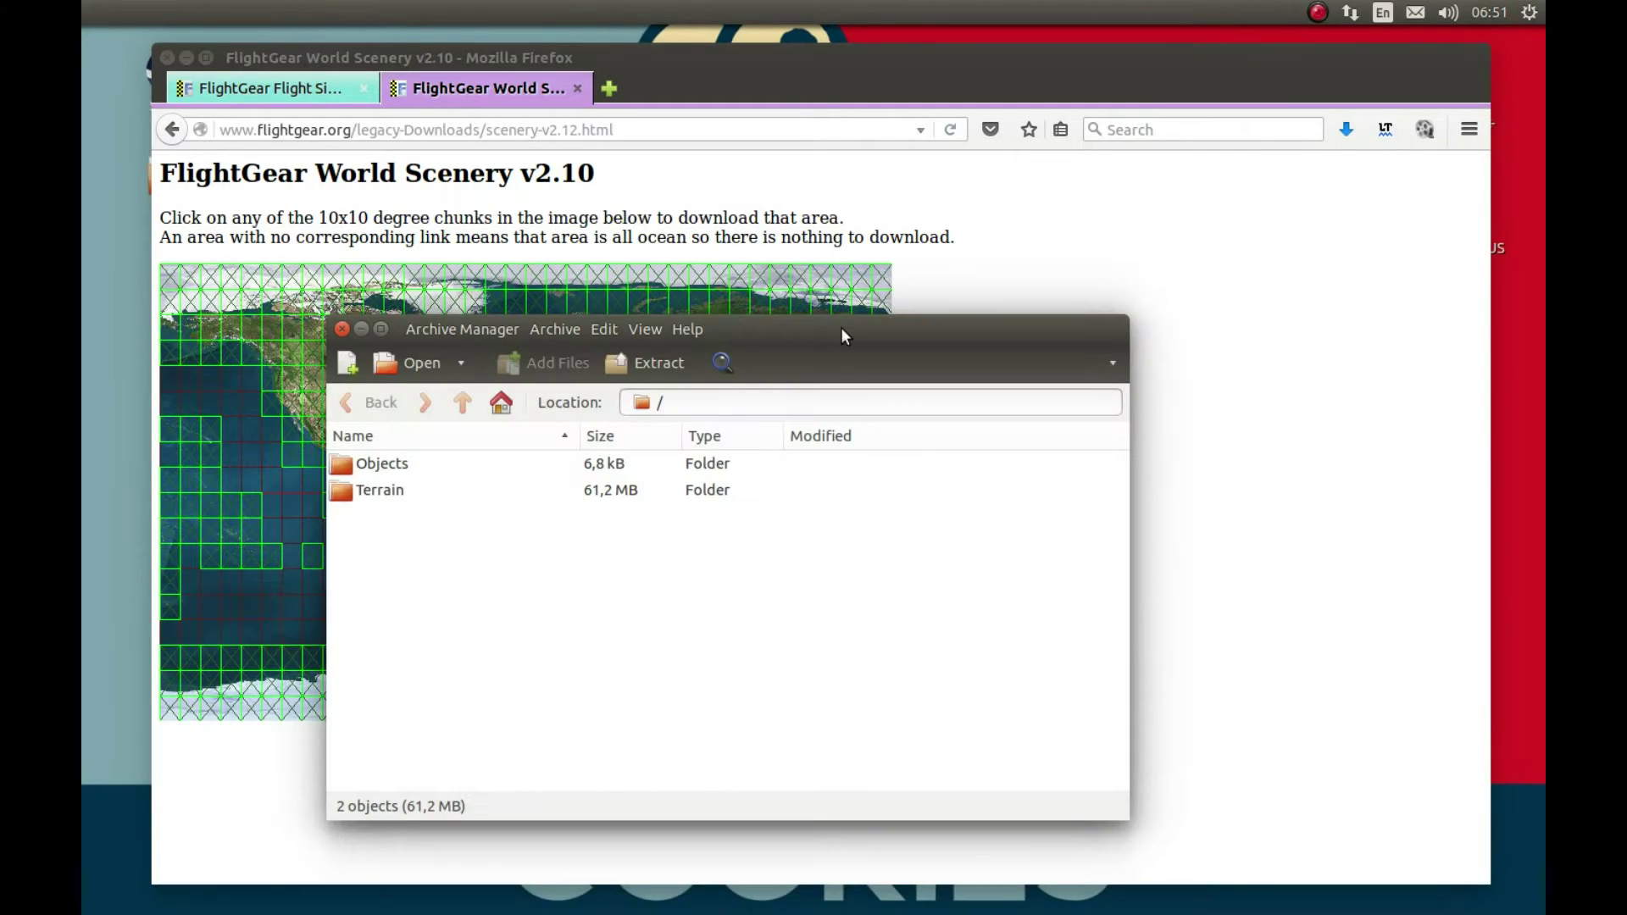
- Drag Objects and Terrain from e040n50.tgz onto the desktop, close the archive, then group them
click(845, 316)
click(195, 59)
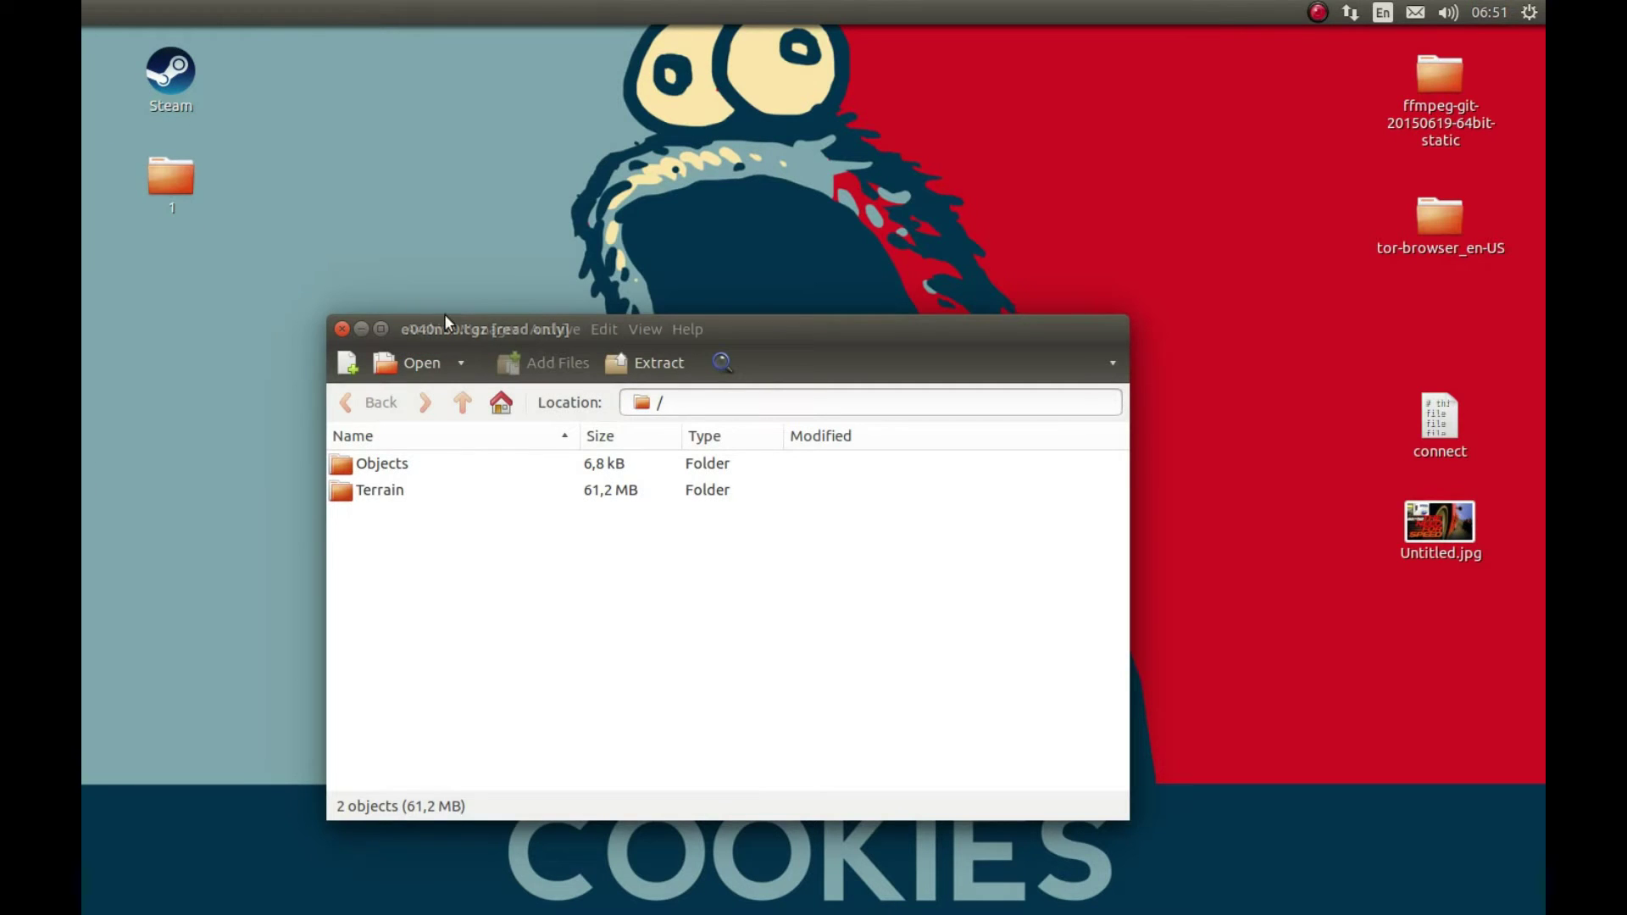
drag(446, 322, 654, 240)
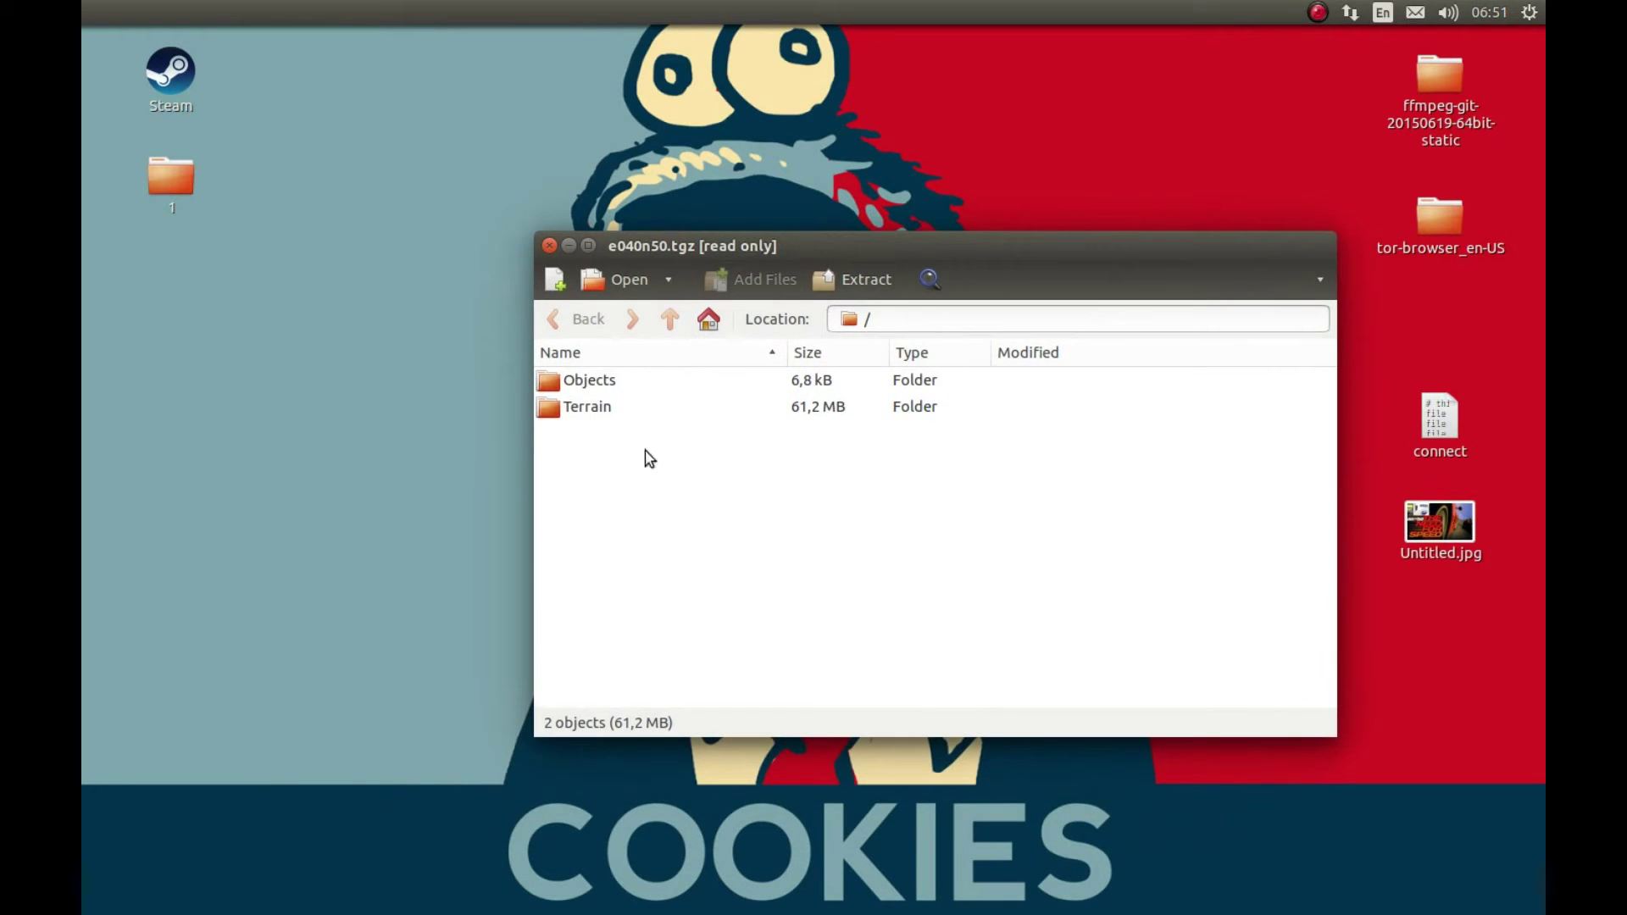
click(575, 405)
shift+click(576, 386)
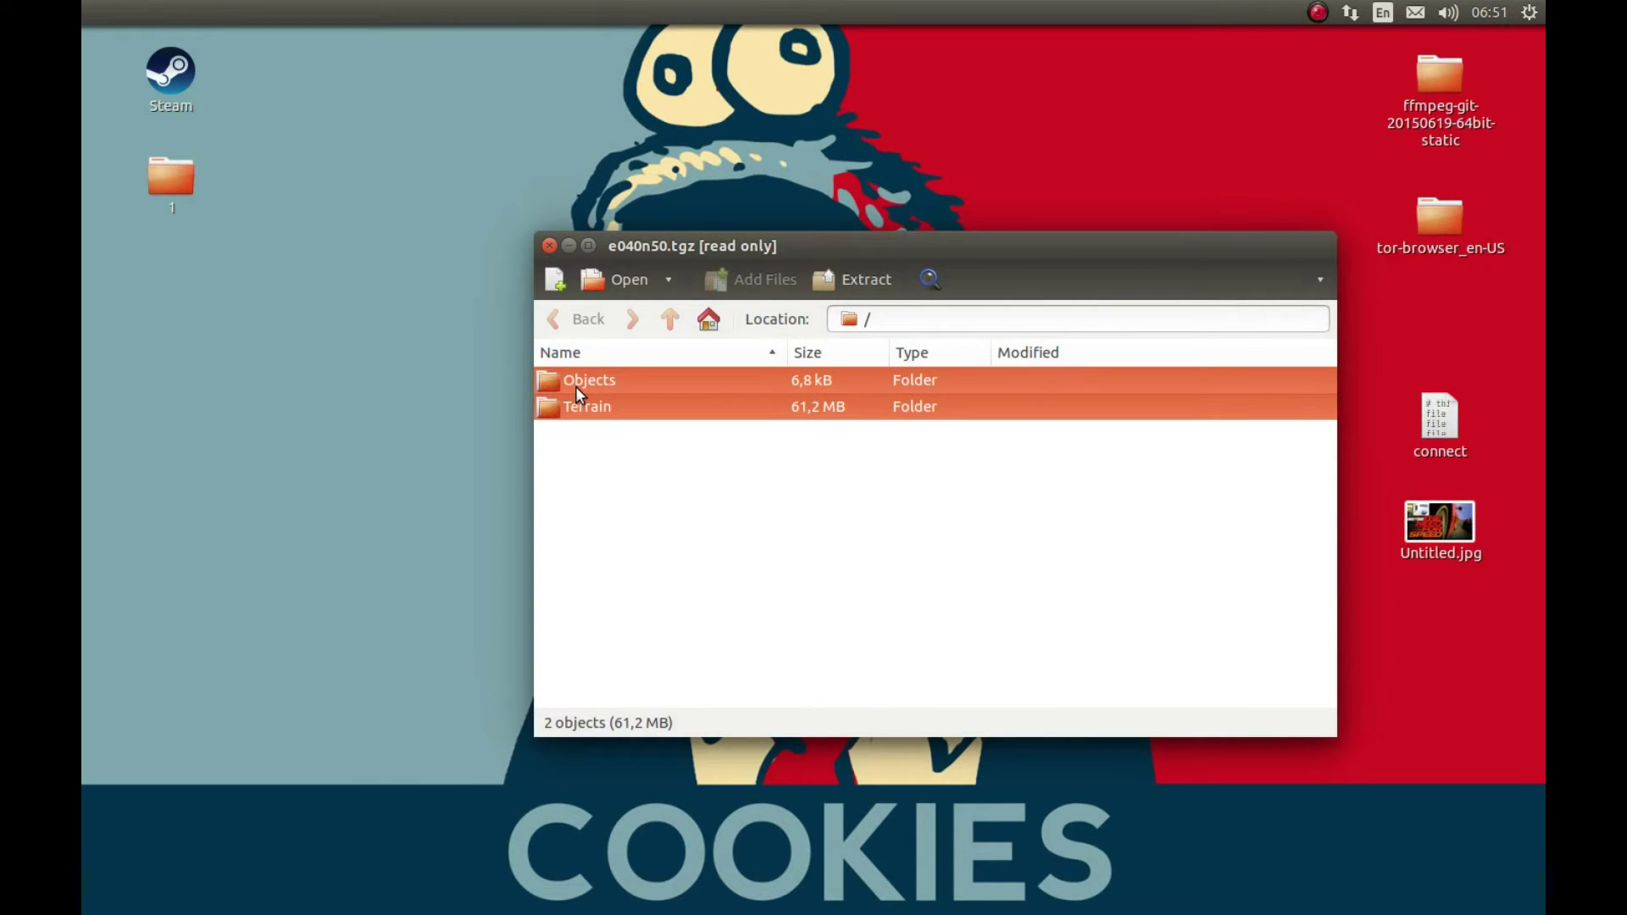
drag(576, 386, 288, 464)
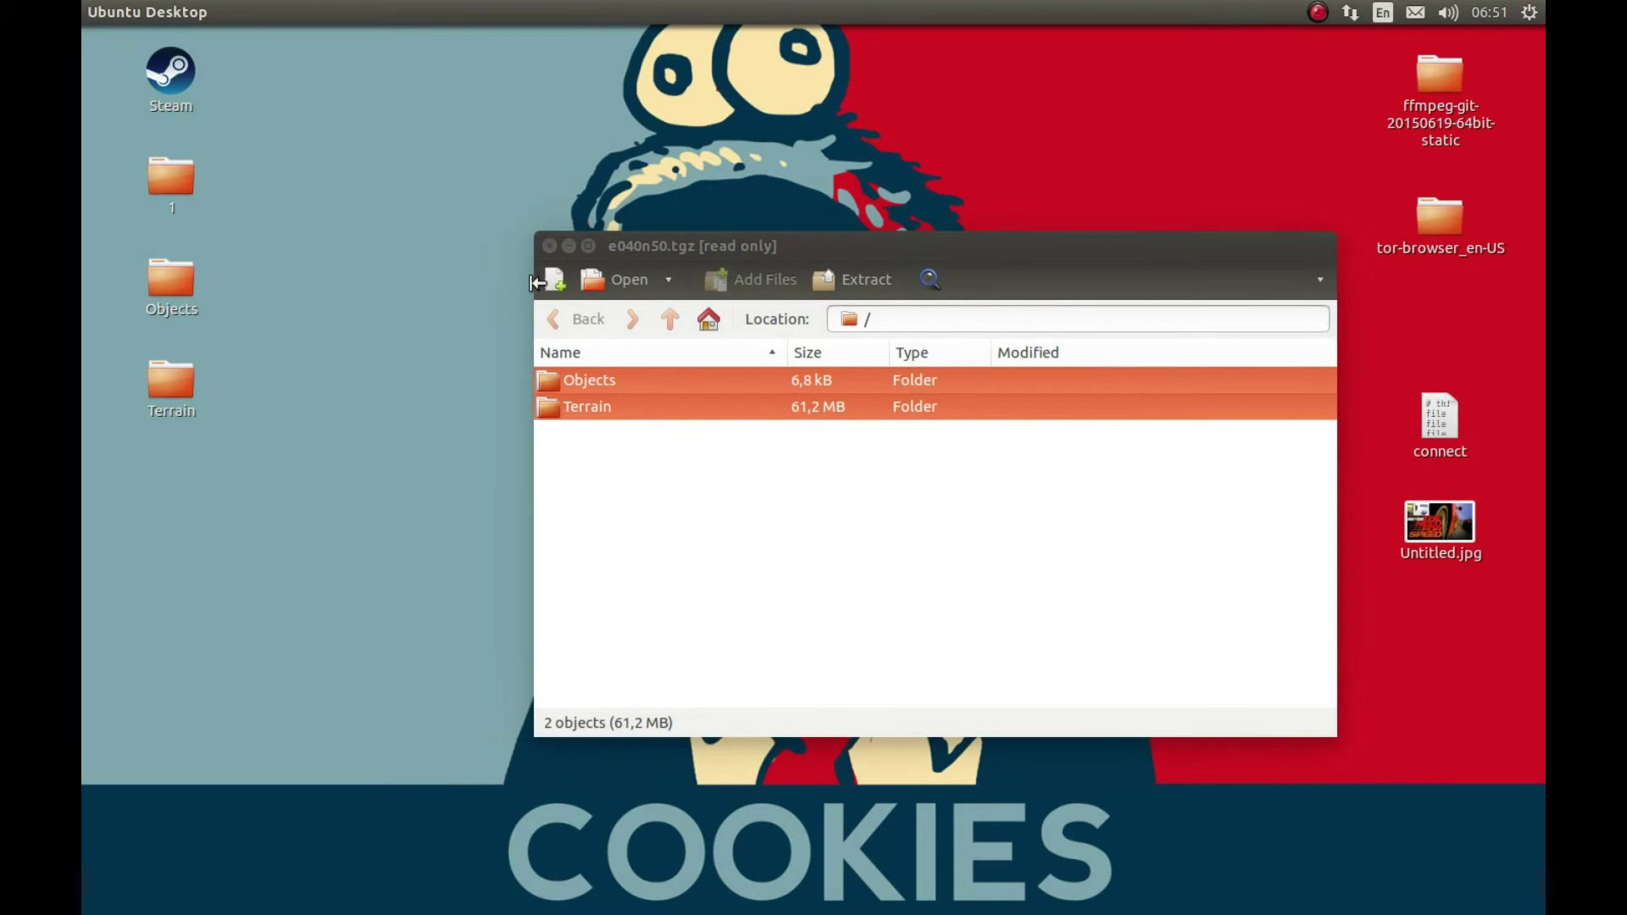
click(549, 246)
drag(348, 439, 573, 261)
click(525, 300)
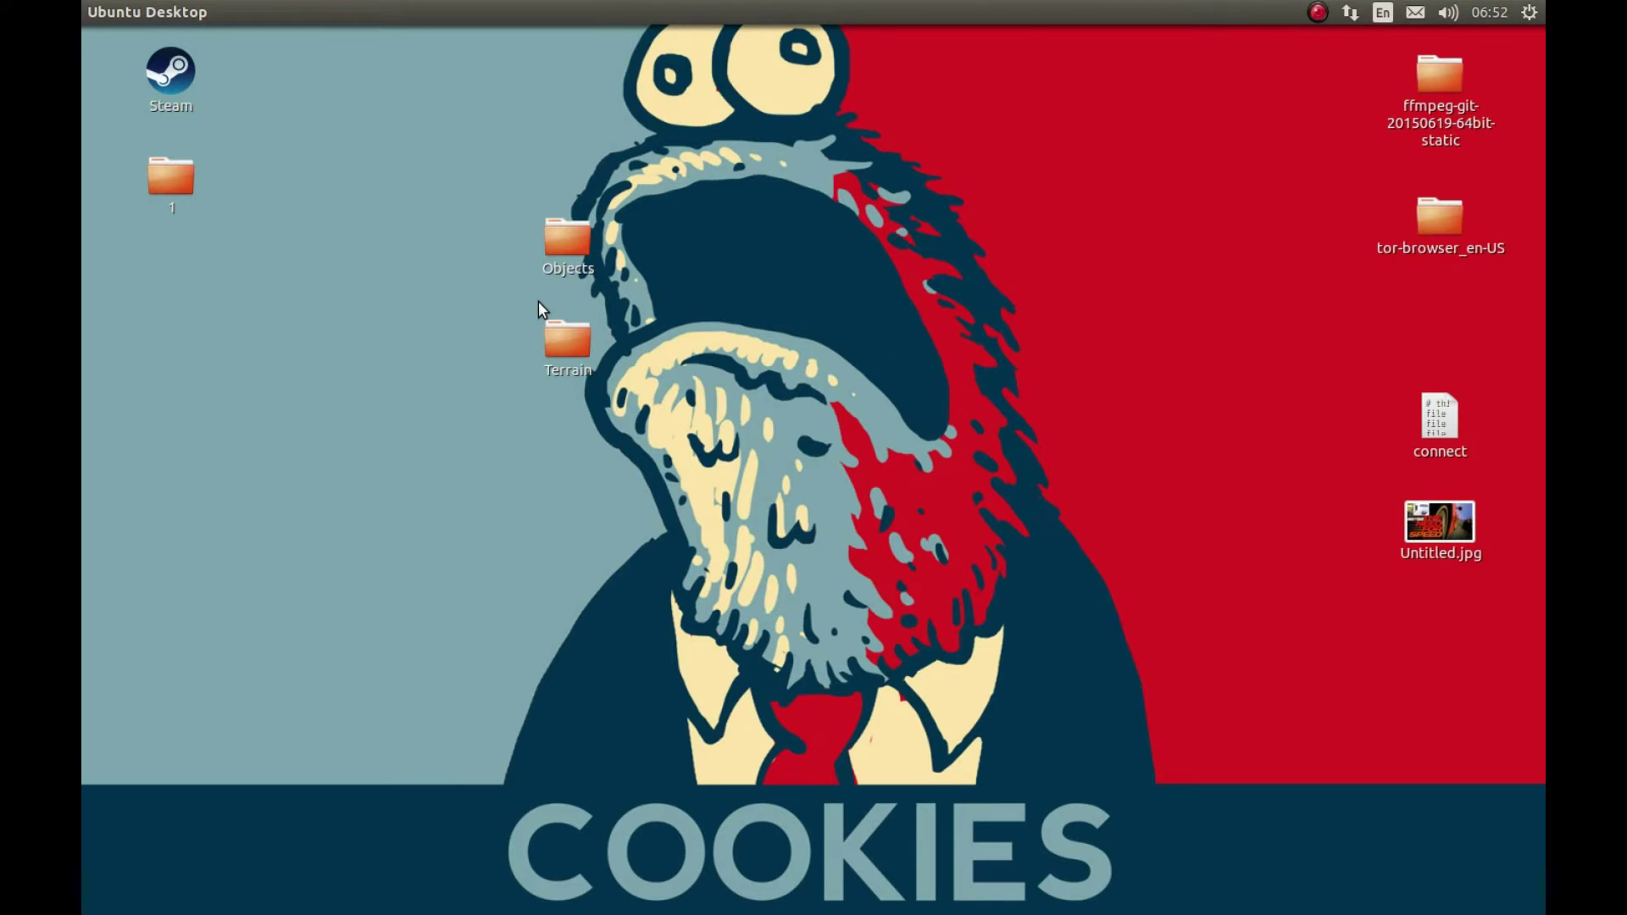
- Run sudo nautilus in Terminal and enter the password to get a root Home window
mouse_move(81, 451)
click(106, 420)
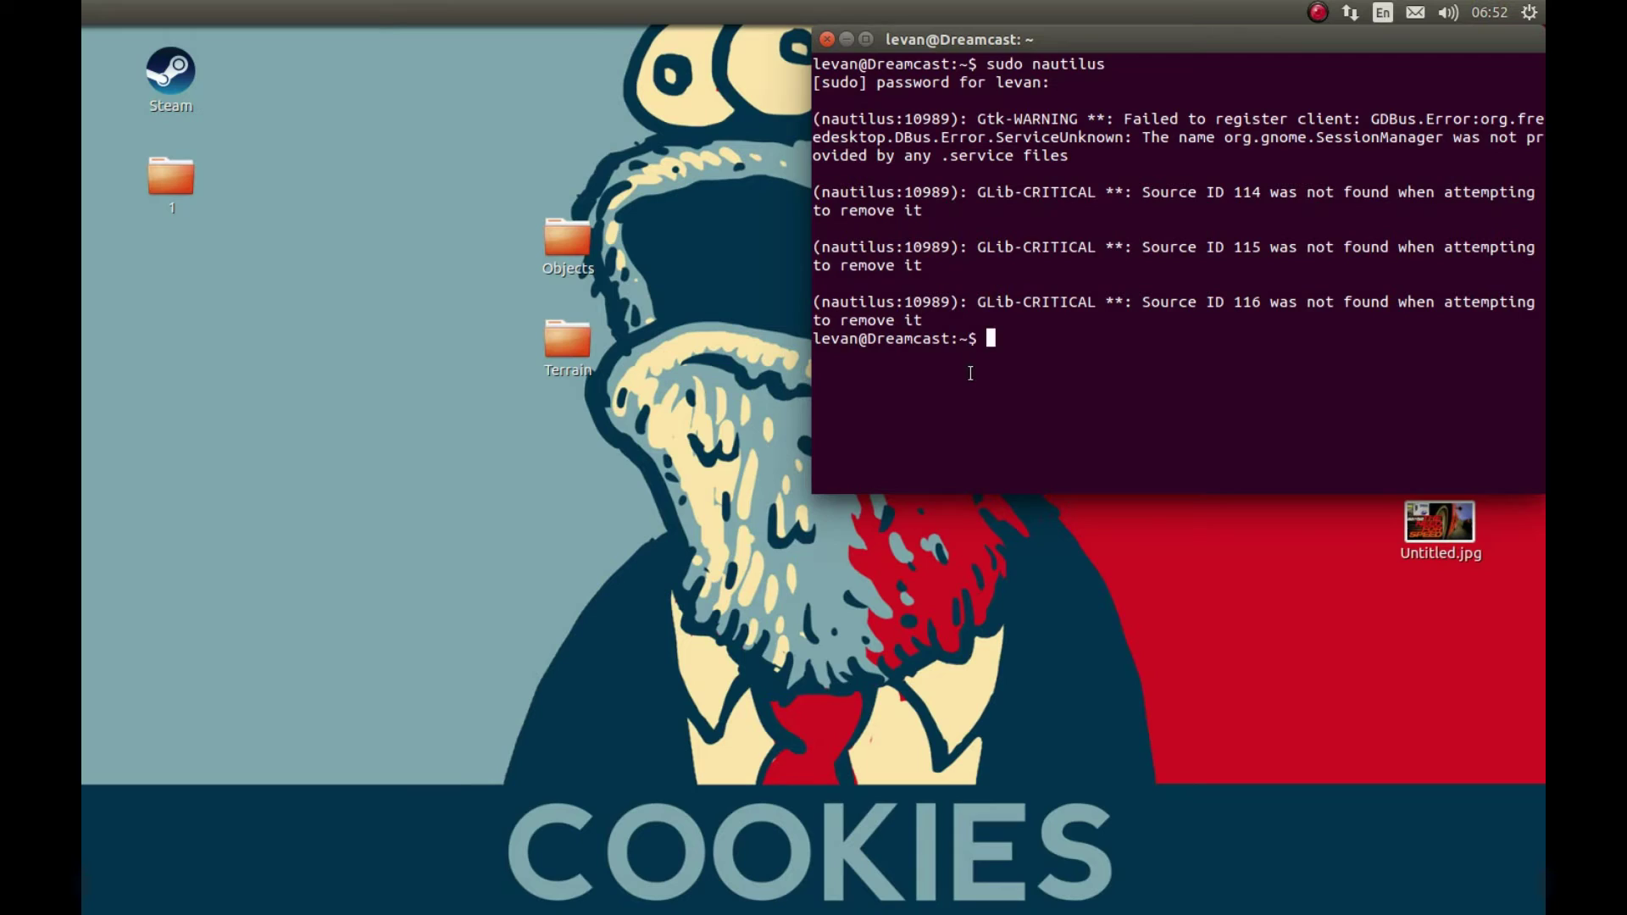
text(sudo nautilus)
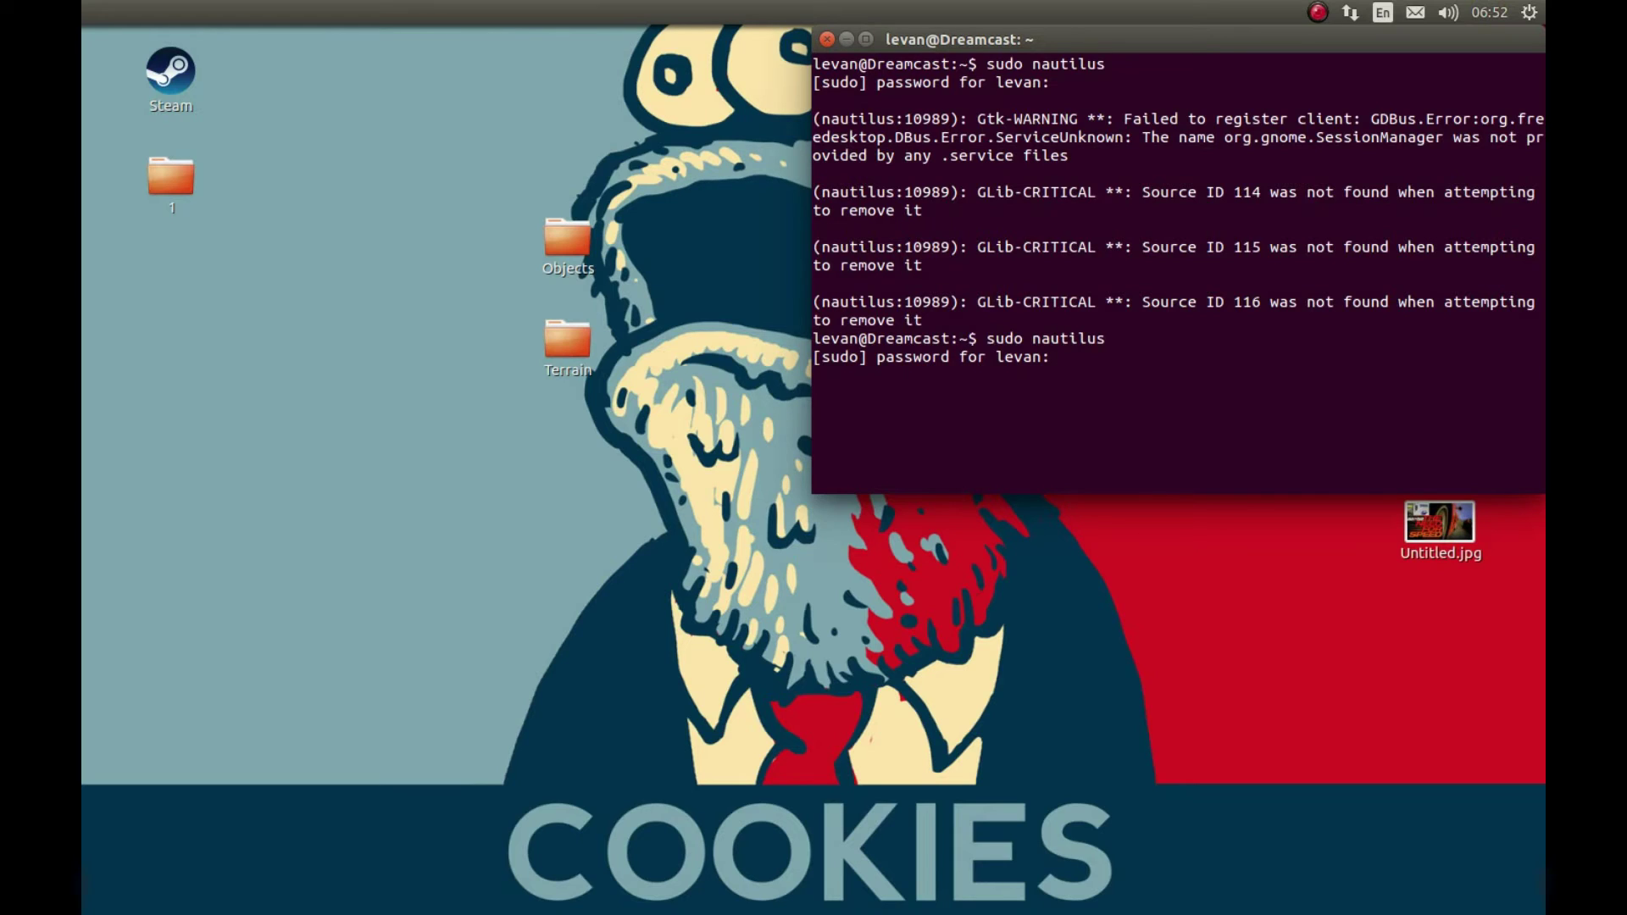
key(Return)
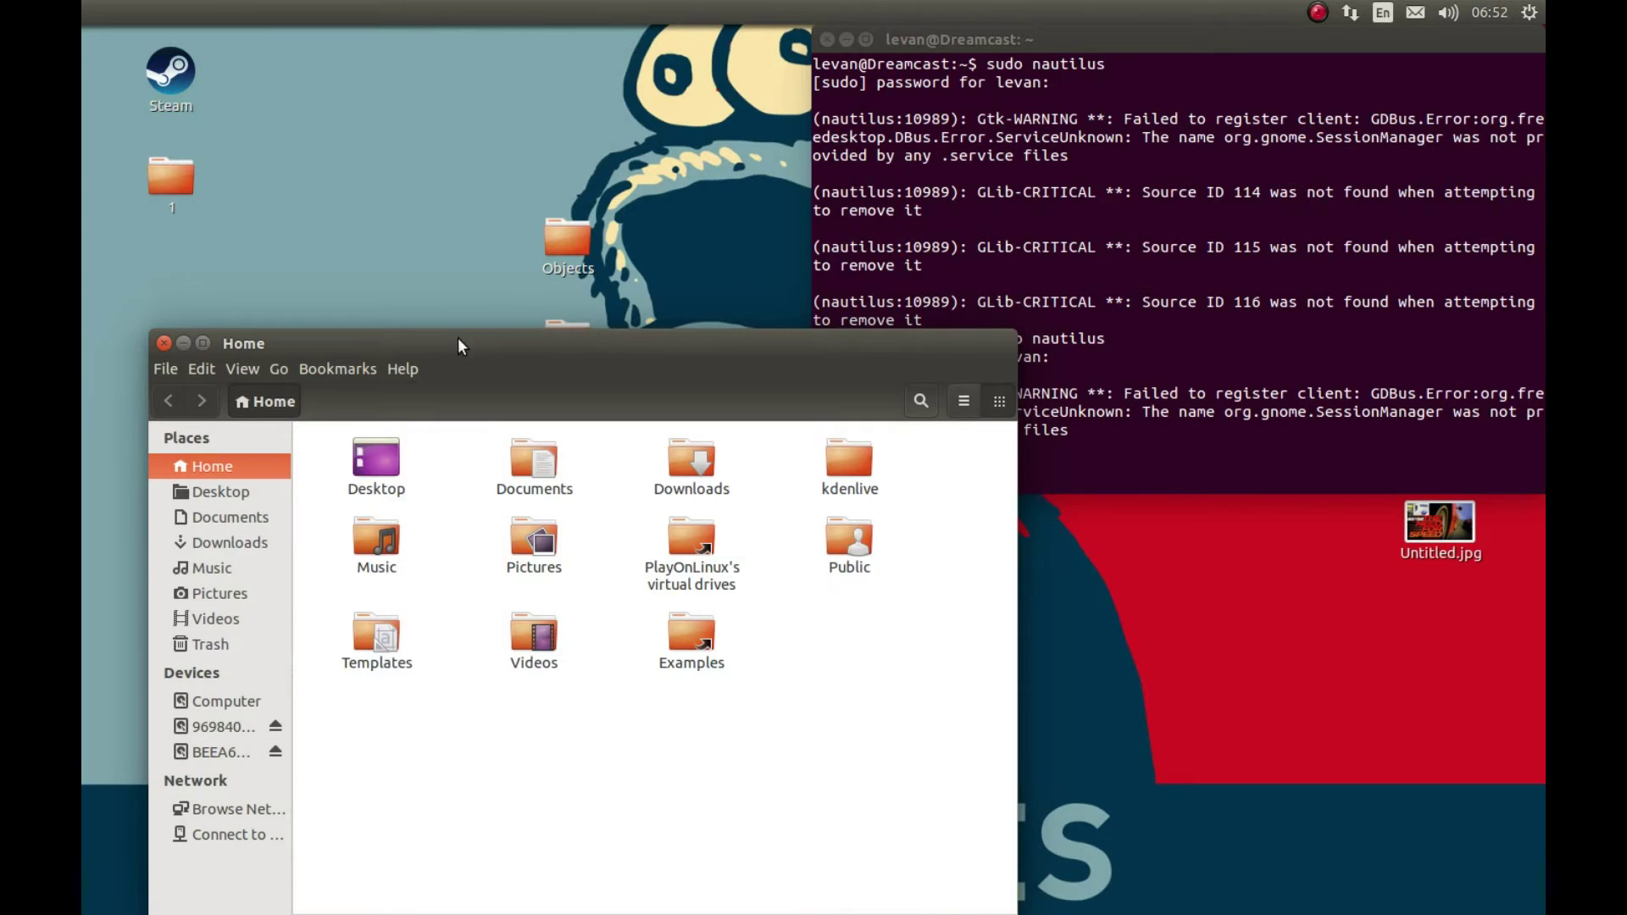
- Place the root file manager beside the desktop and select the Objects and Terrain folders
drag(457, 346, 553, 182)
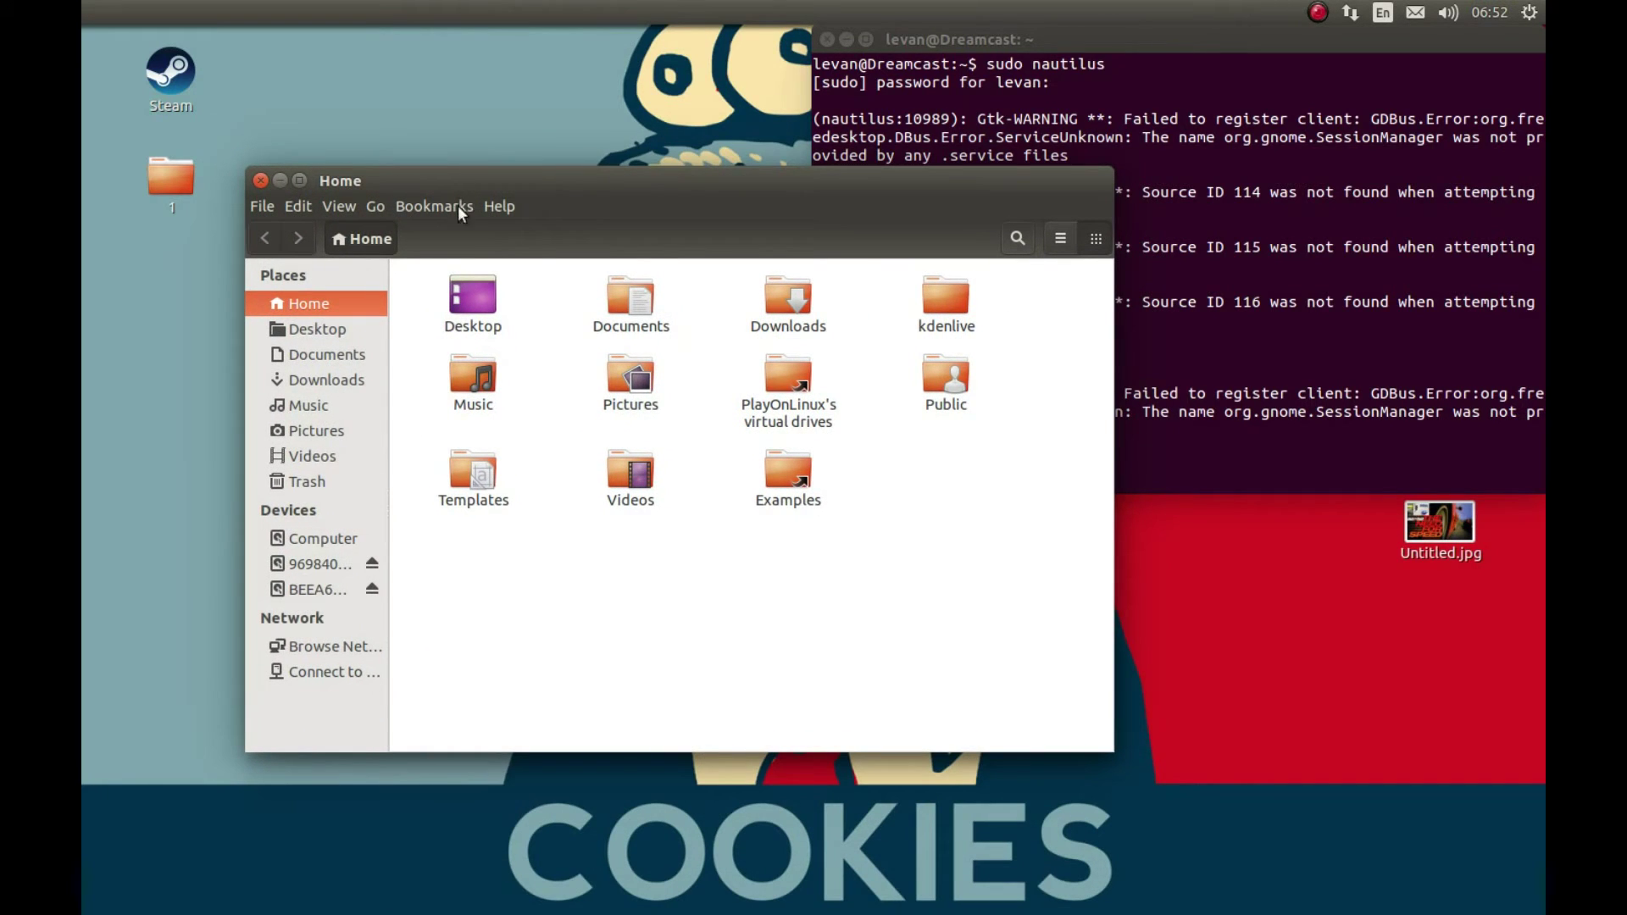
click(846, 39)
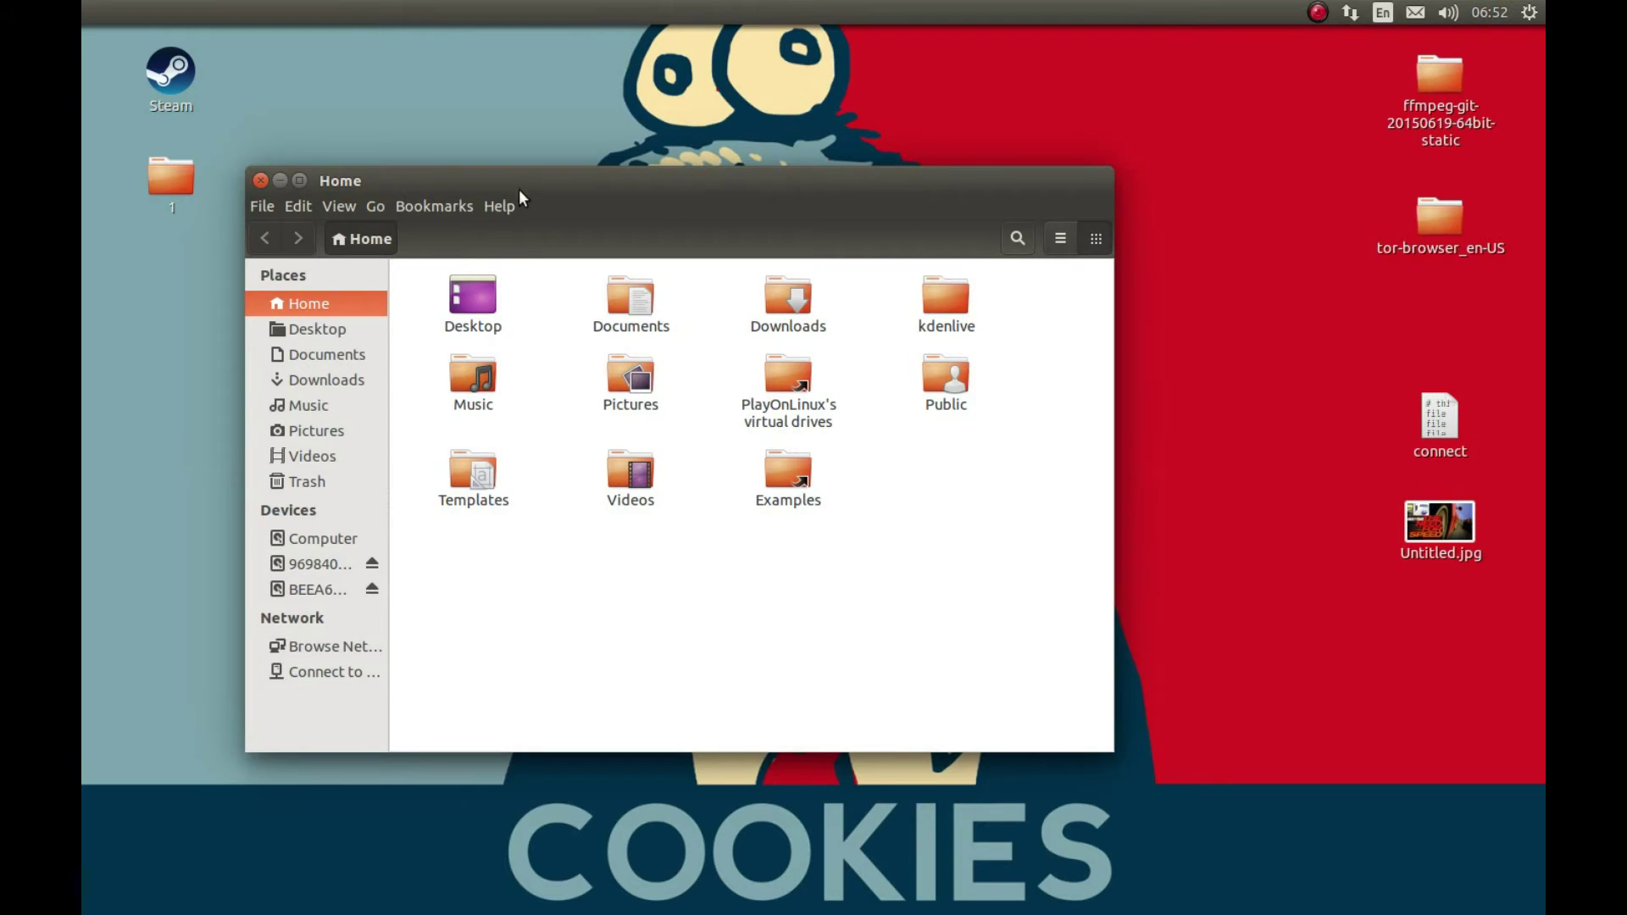
drag(520, 197, 969, 193)
drag(524, 450, 298, 370)
drag(898, 181, 732, 140)
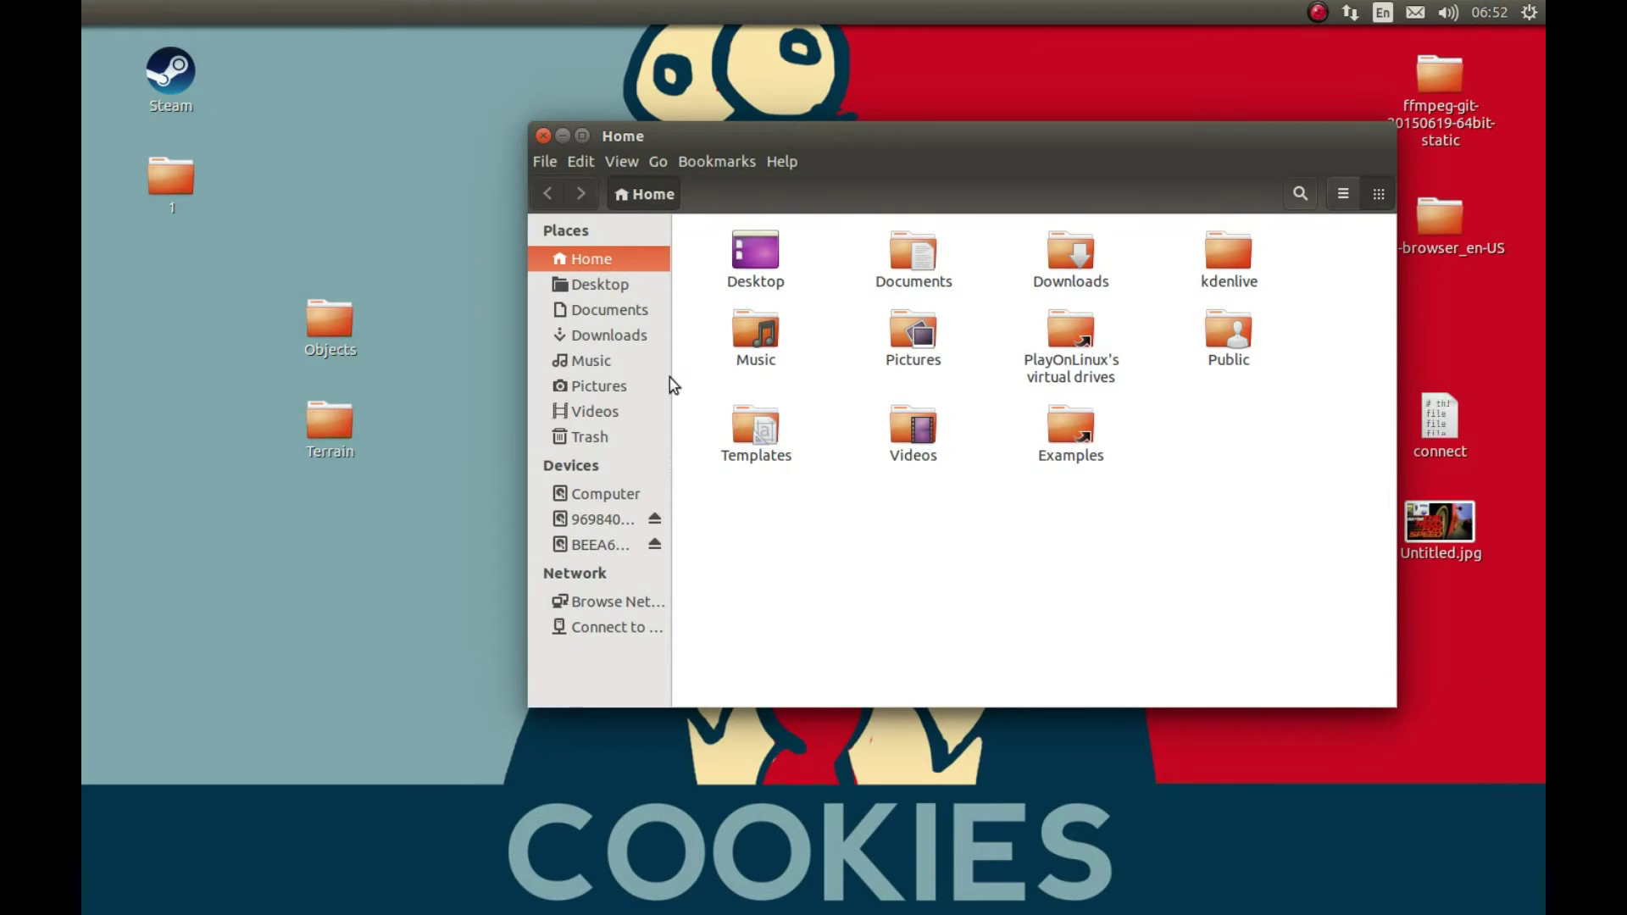
- Browse from Computer through usr, share, games and flightgear into the Scenery folder
click(606, 498)
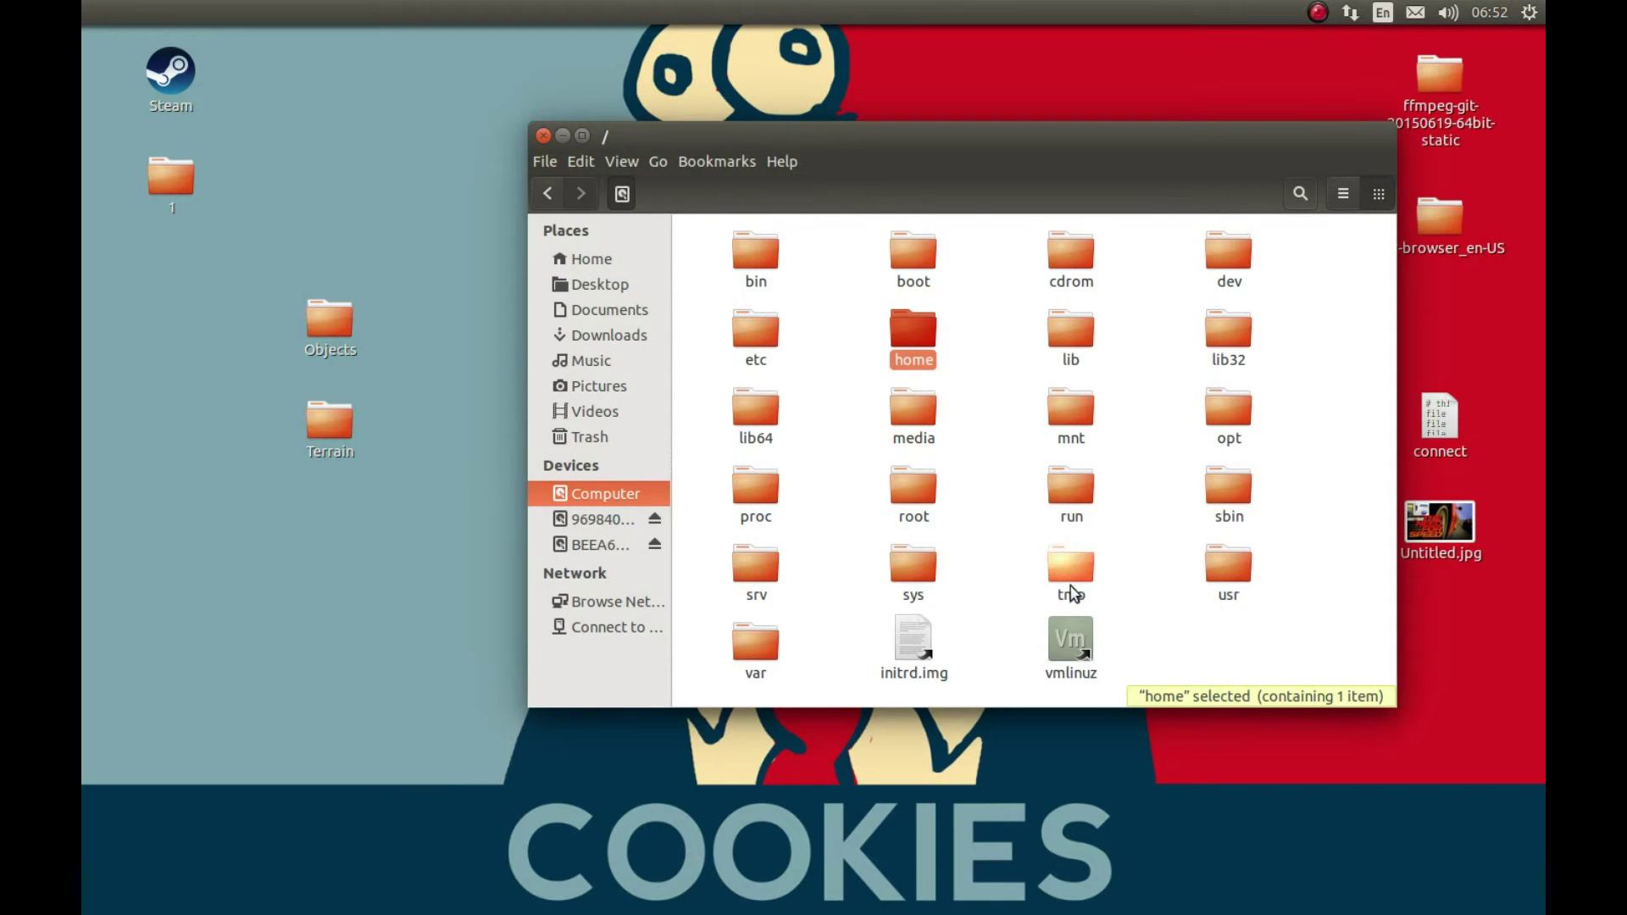
double_click(1233, 592)
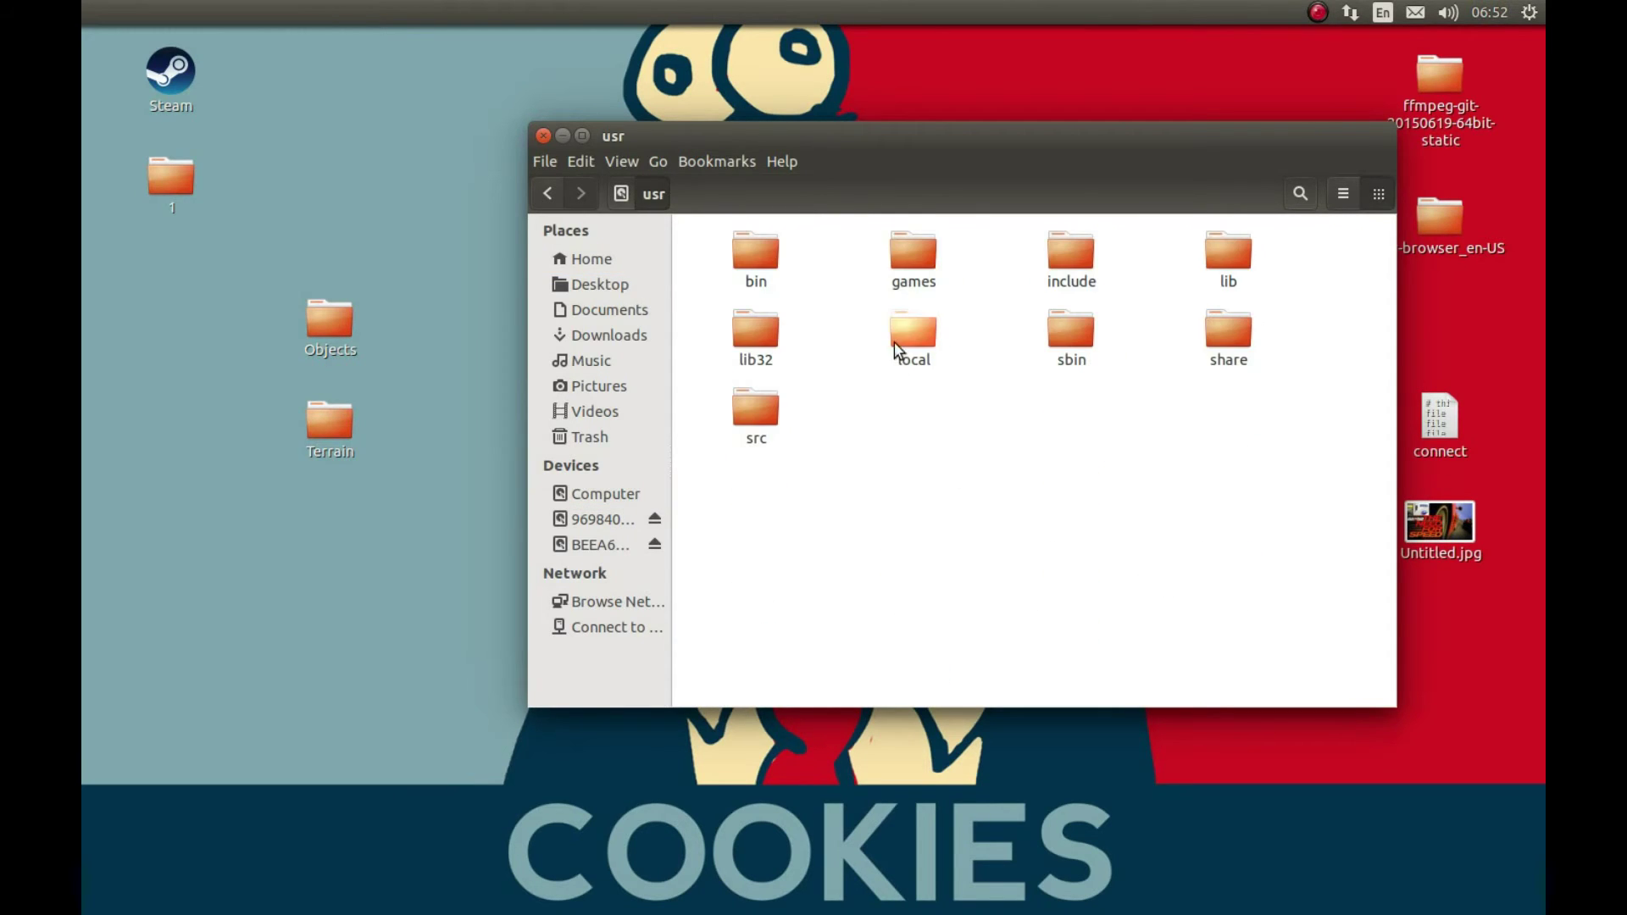
double_click(1217, 337)
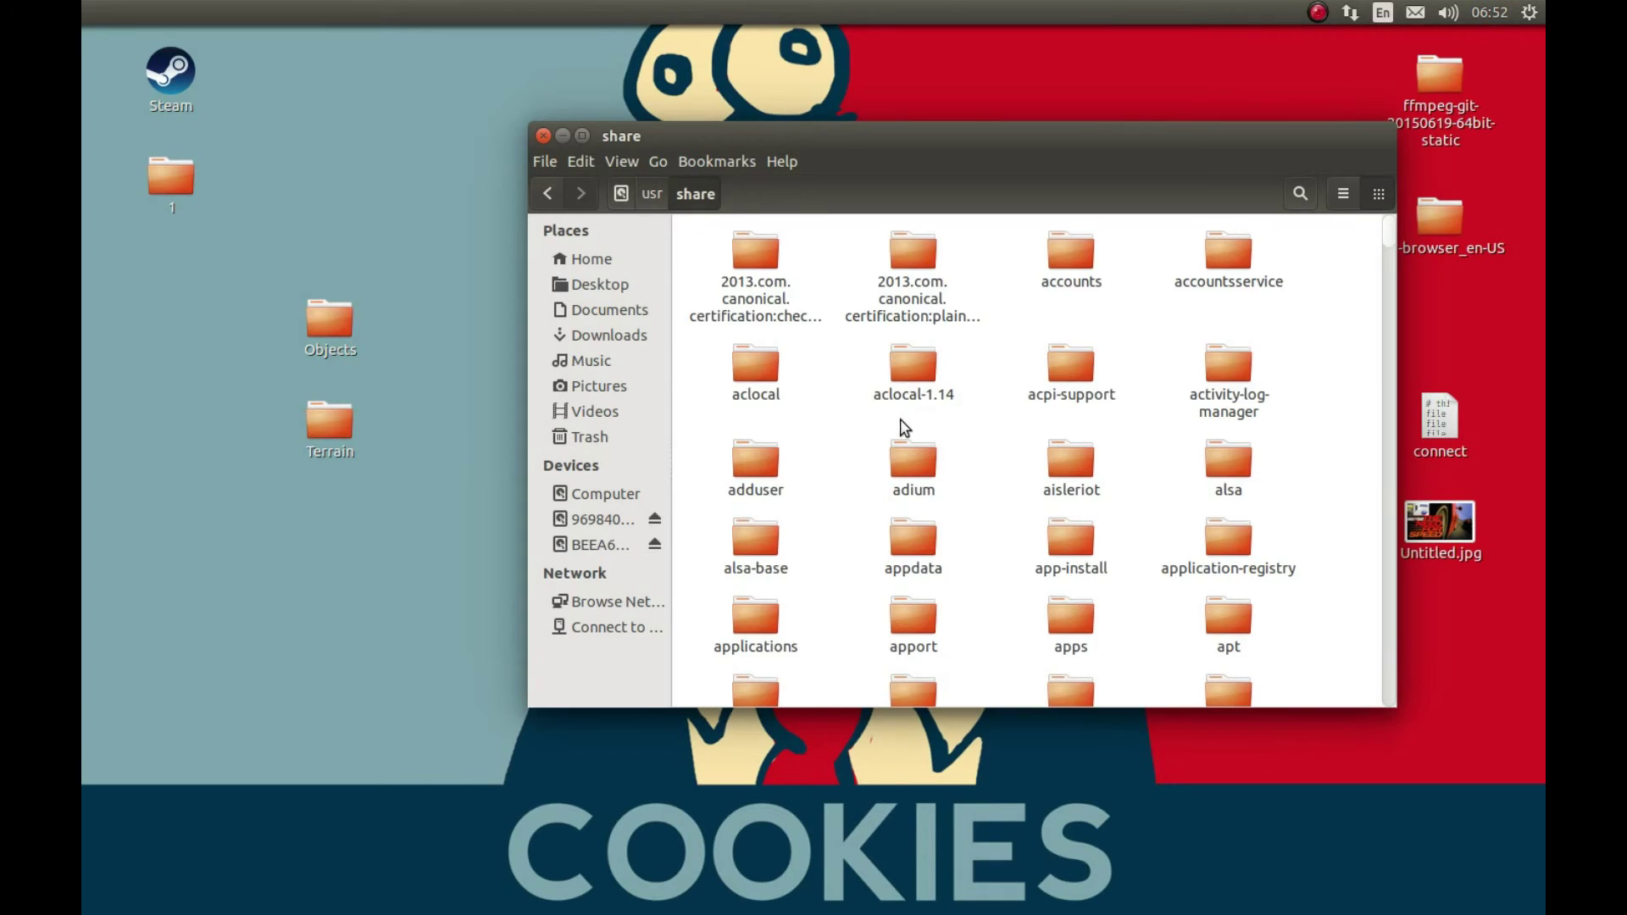
scroll(900, 420, down, 15)
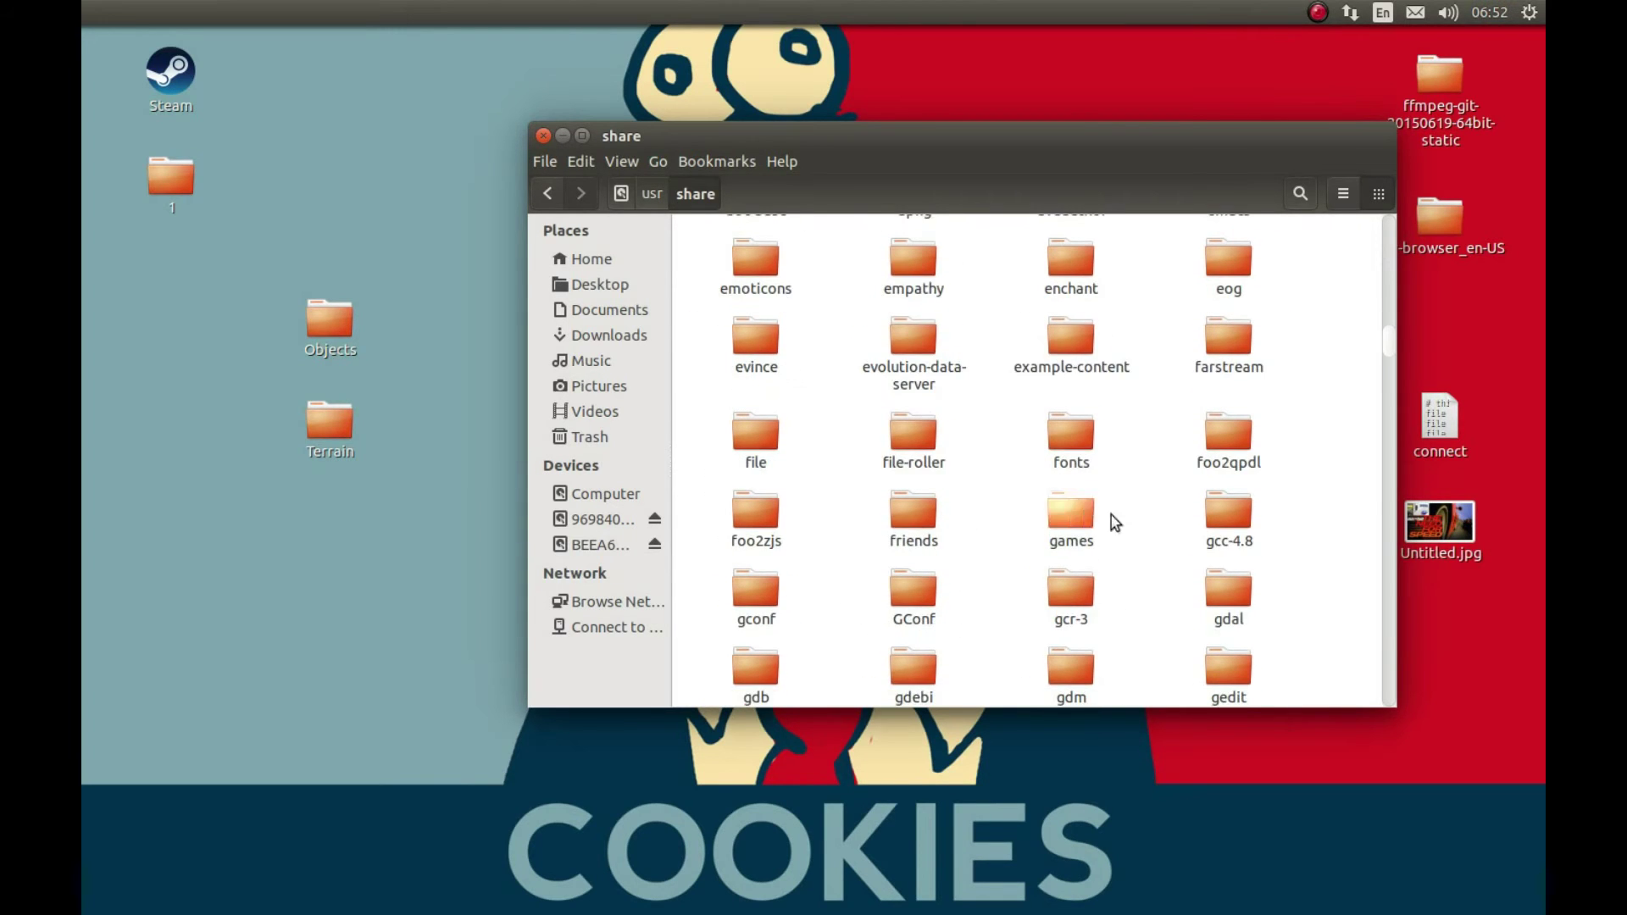
scroll(1104, 525, down, 3)
double_click(1073, 398)
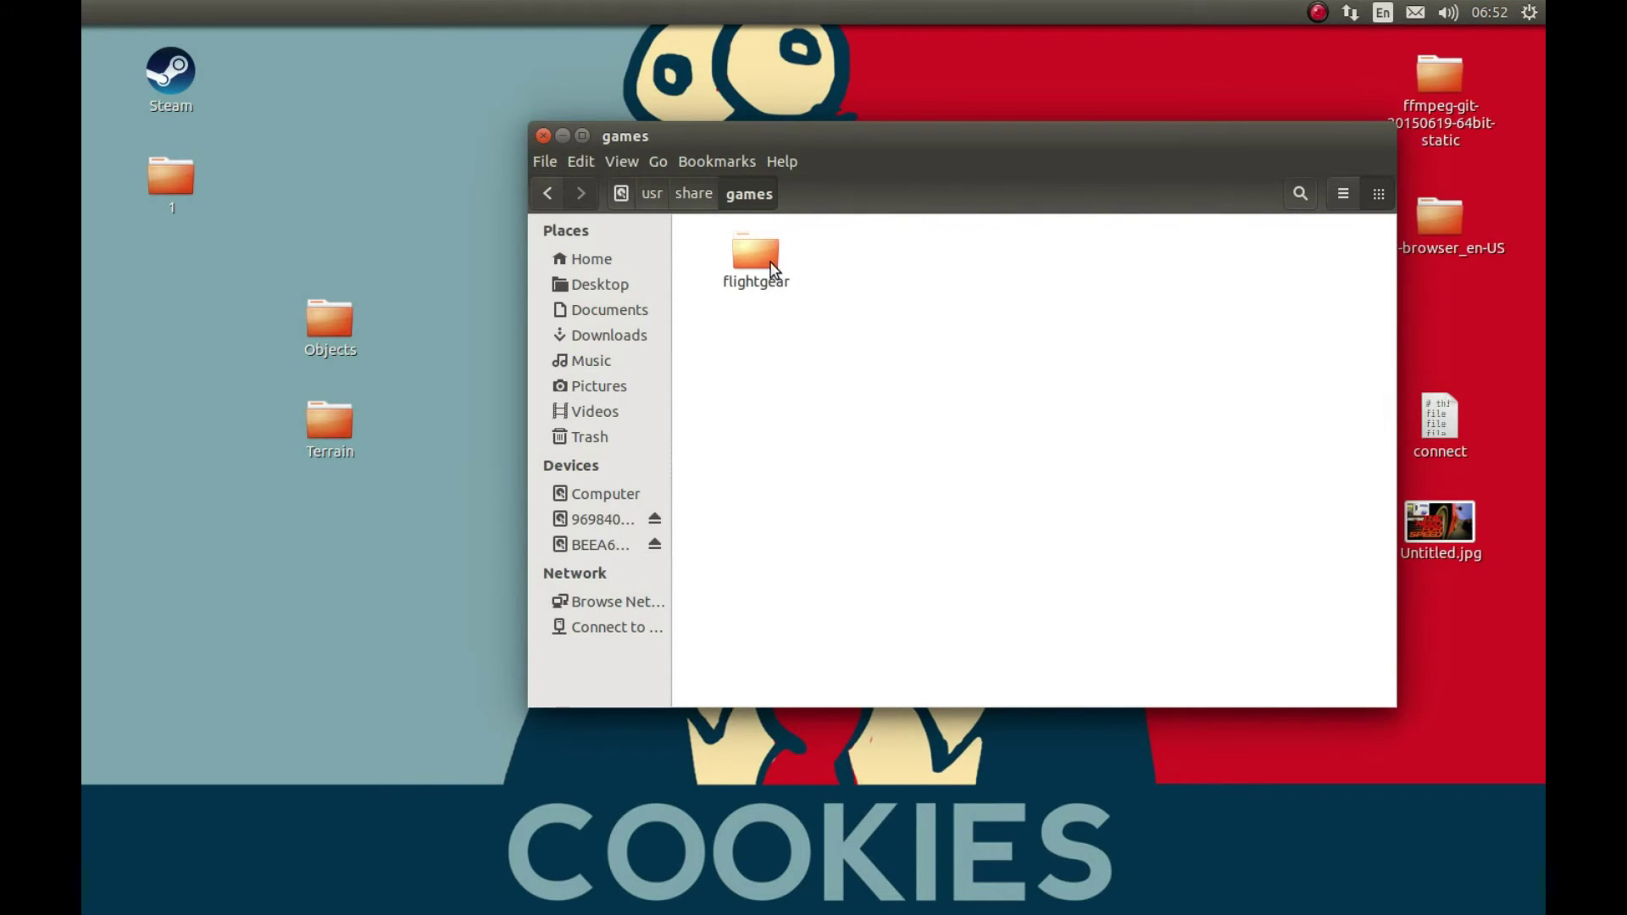
double_click(760, 258)
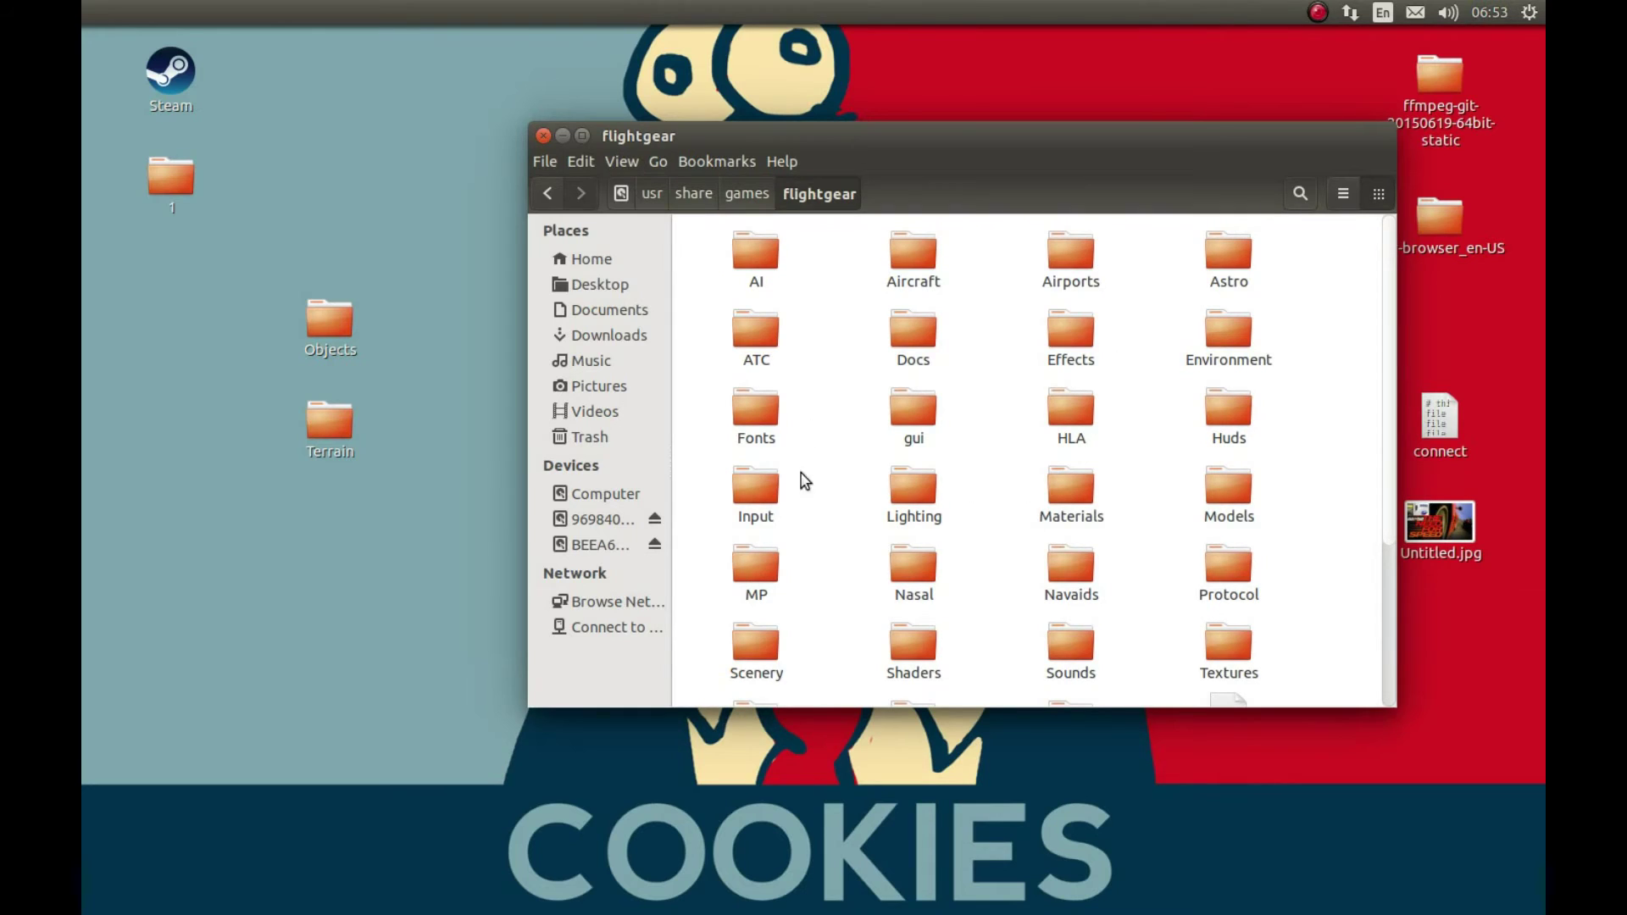
double_click(756, 648)
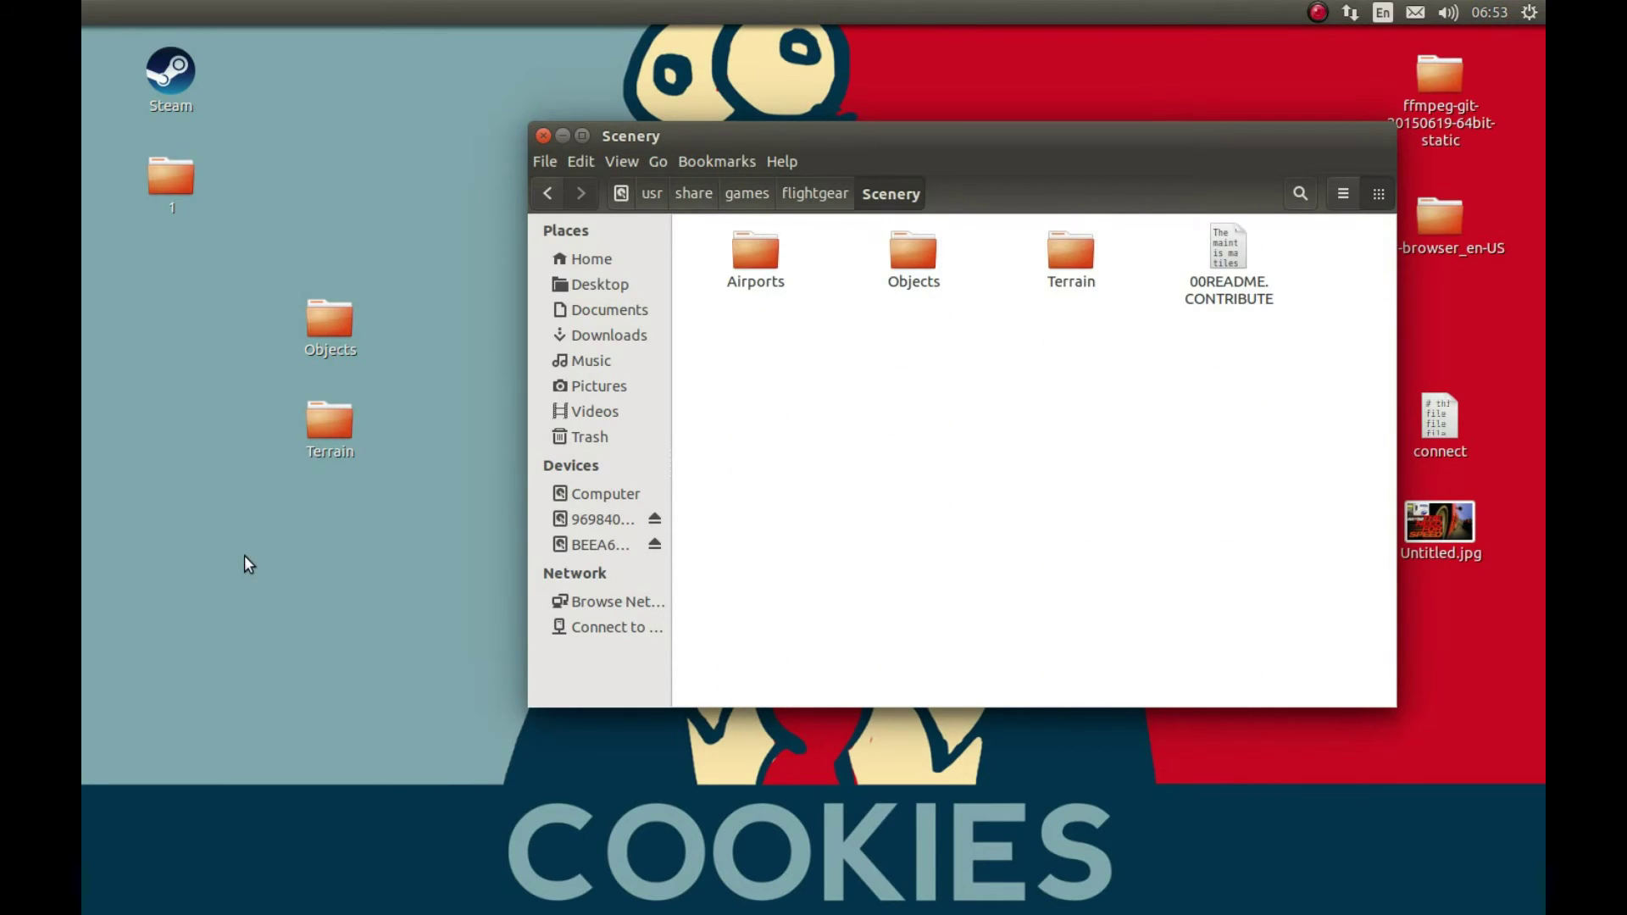
- Cut the desktop Objects and Terrain folders and paste them into Scenery, merging for all conflicts
drag(248, 563, 326, 345)
right_click(325, 344)
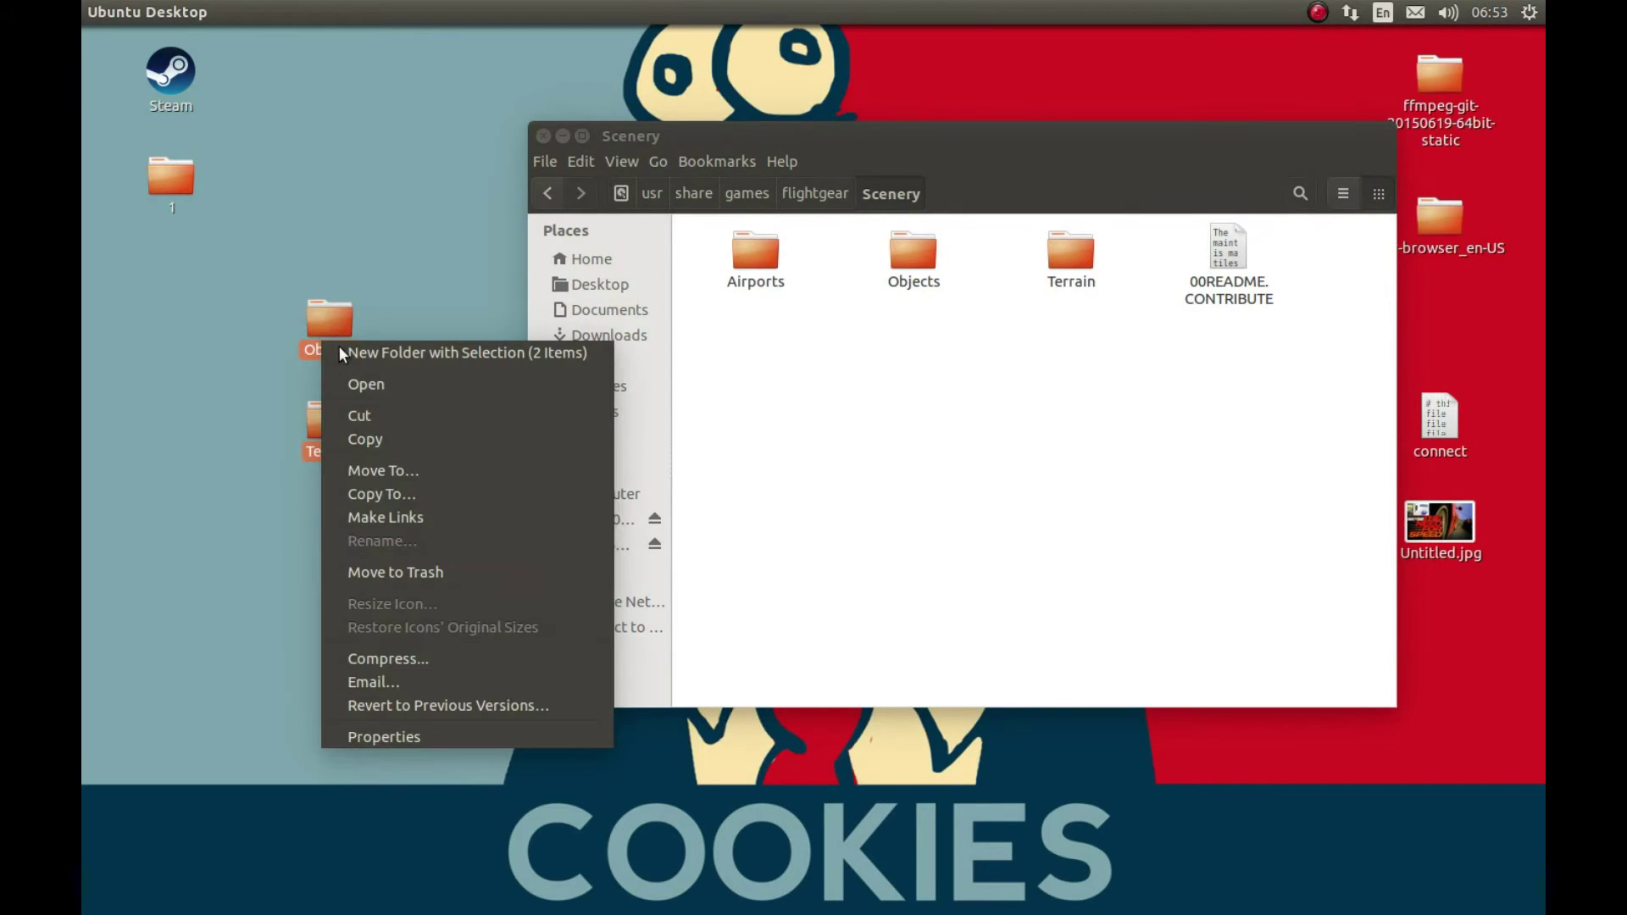
click(378, 415)
right_click(838, 405)
click(868, 444)
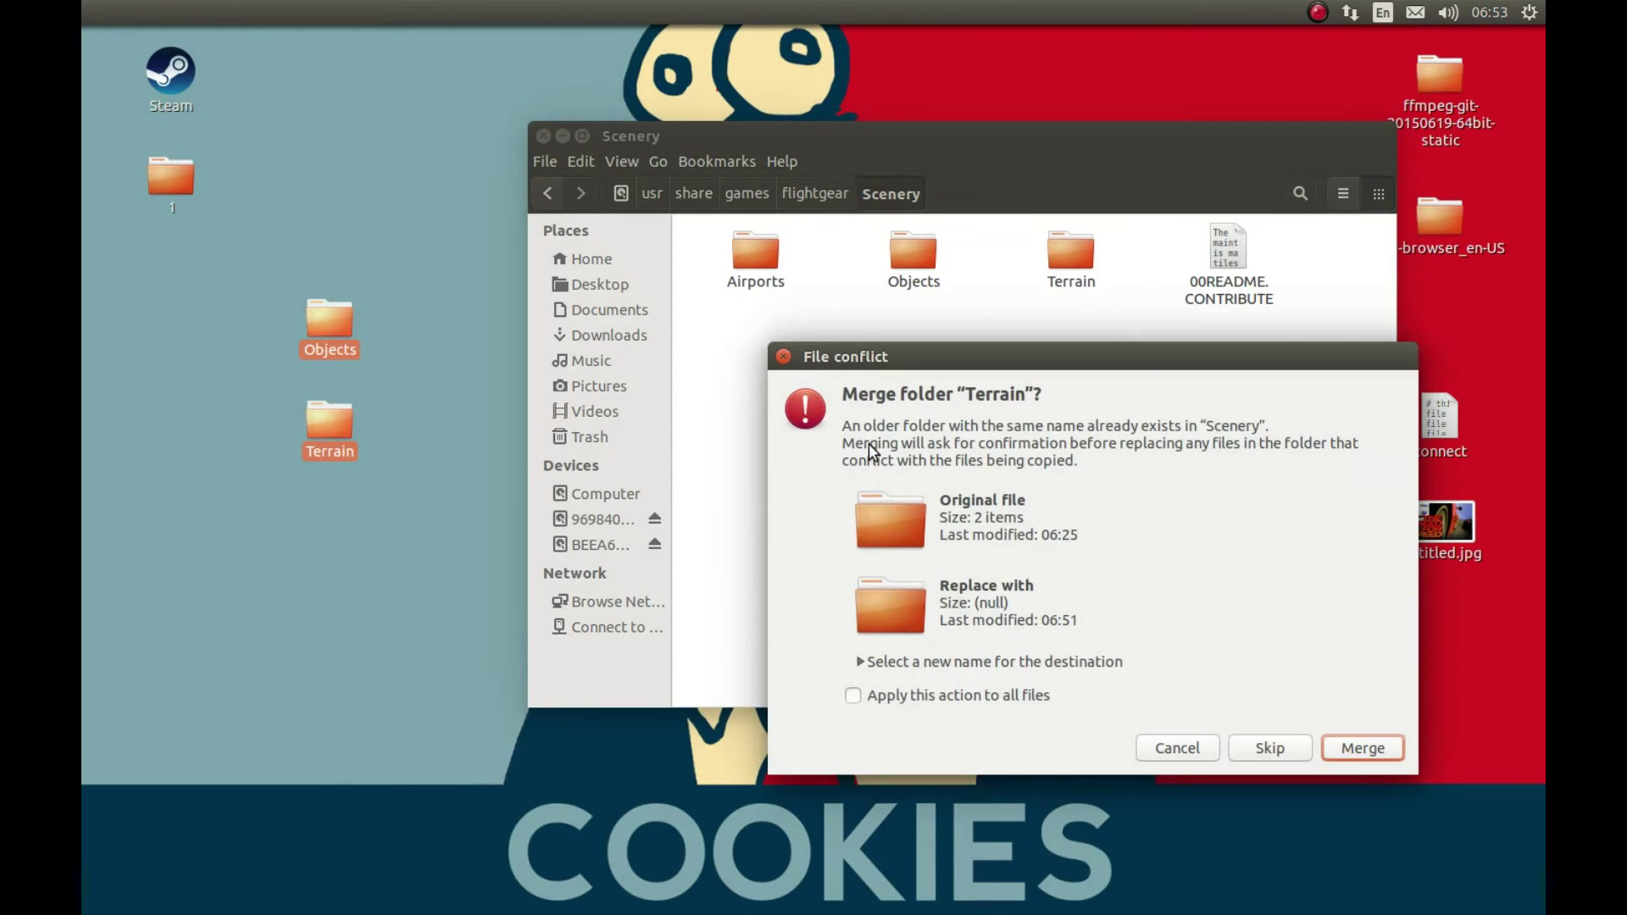
click(854, 696)
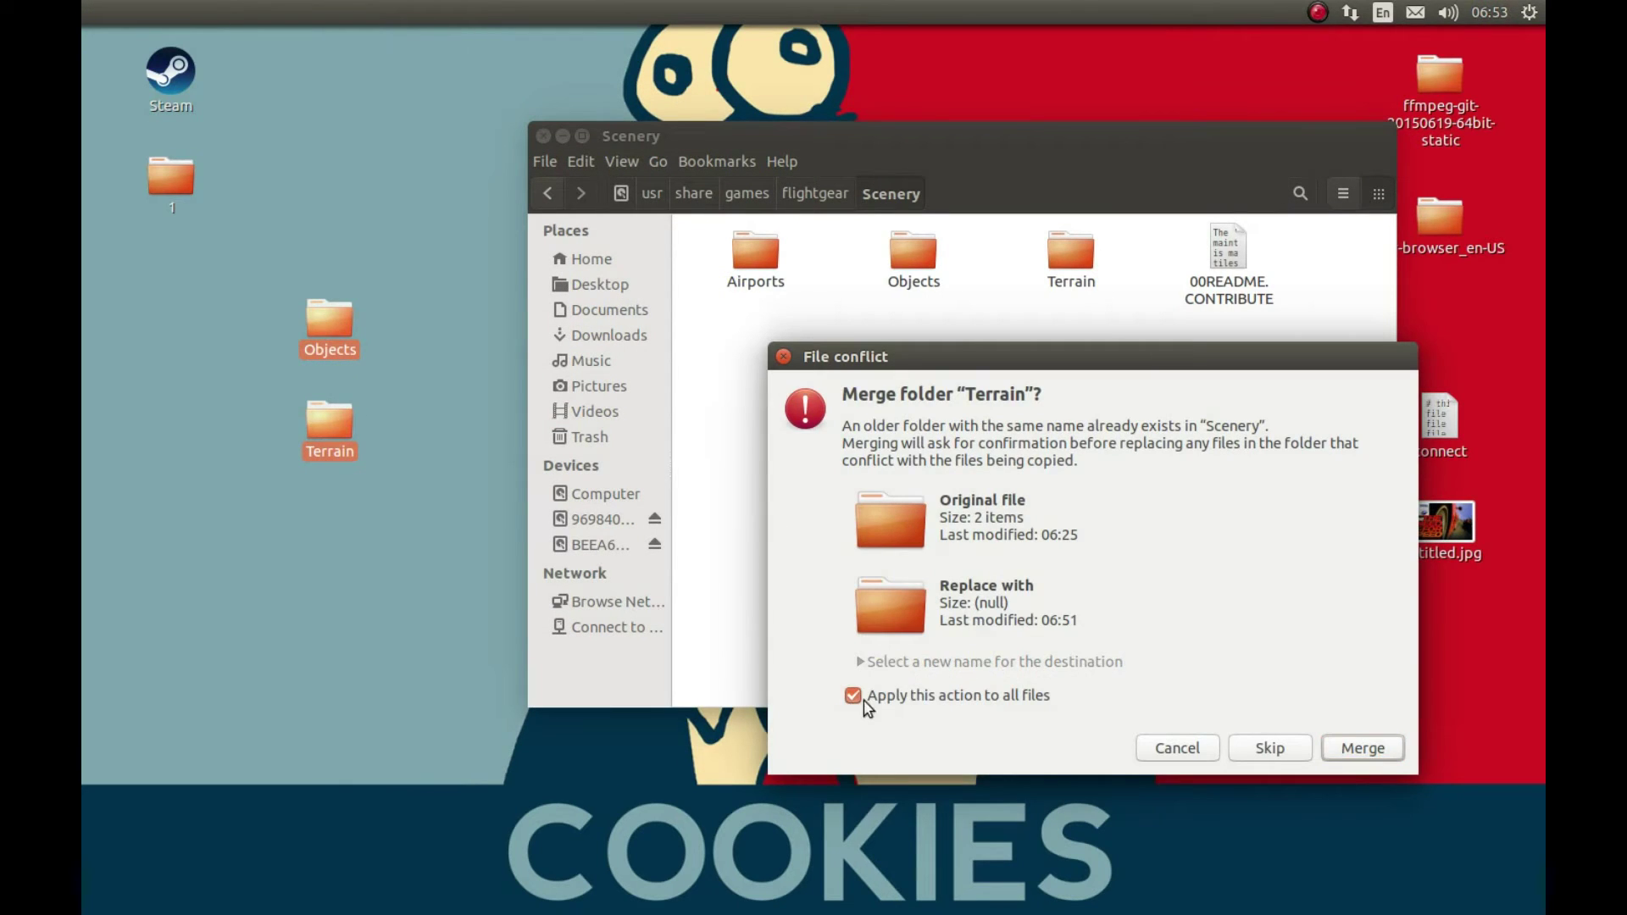
click(1389, 749)
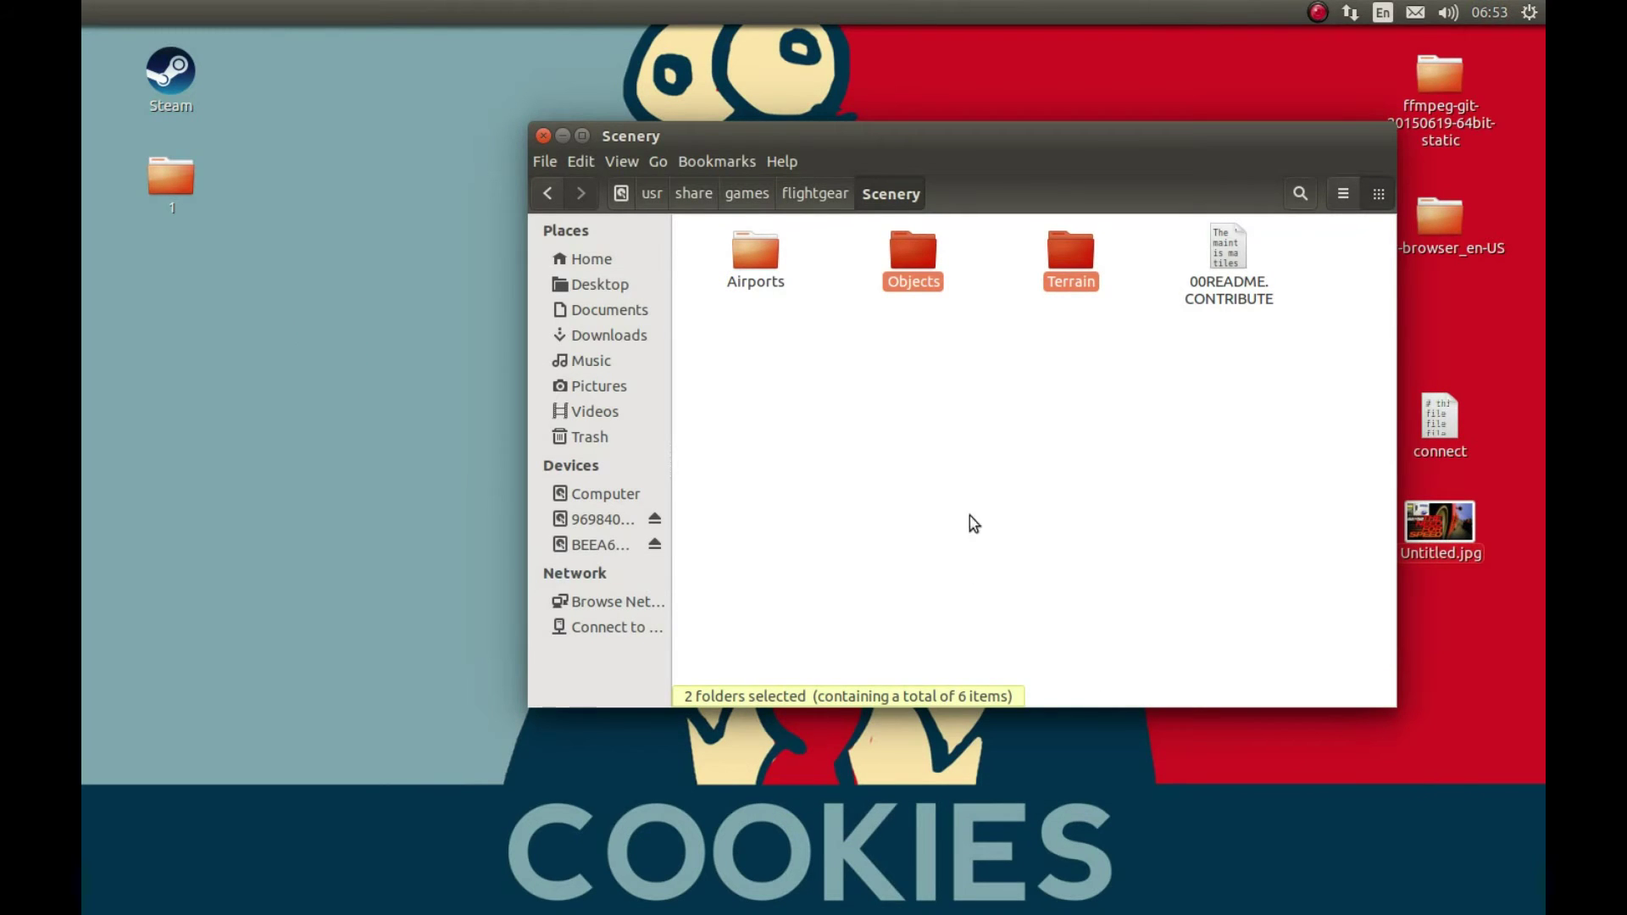
click(947, 451)
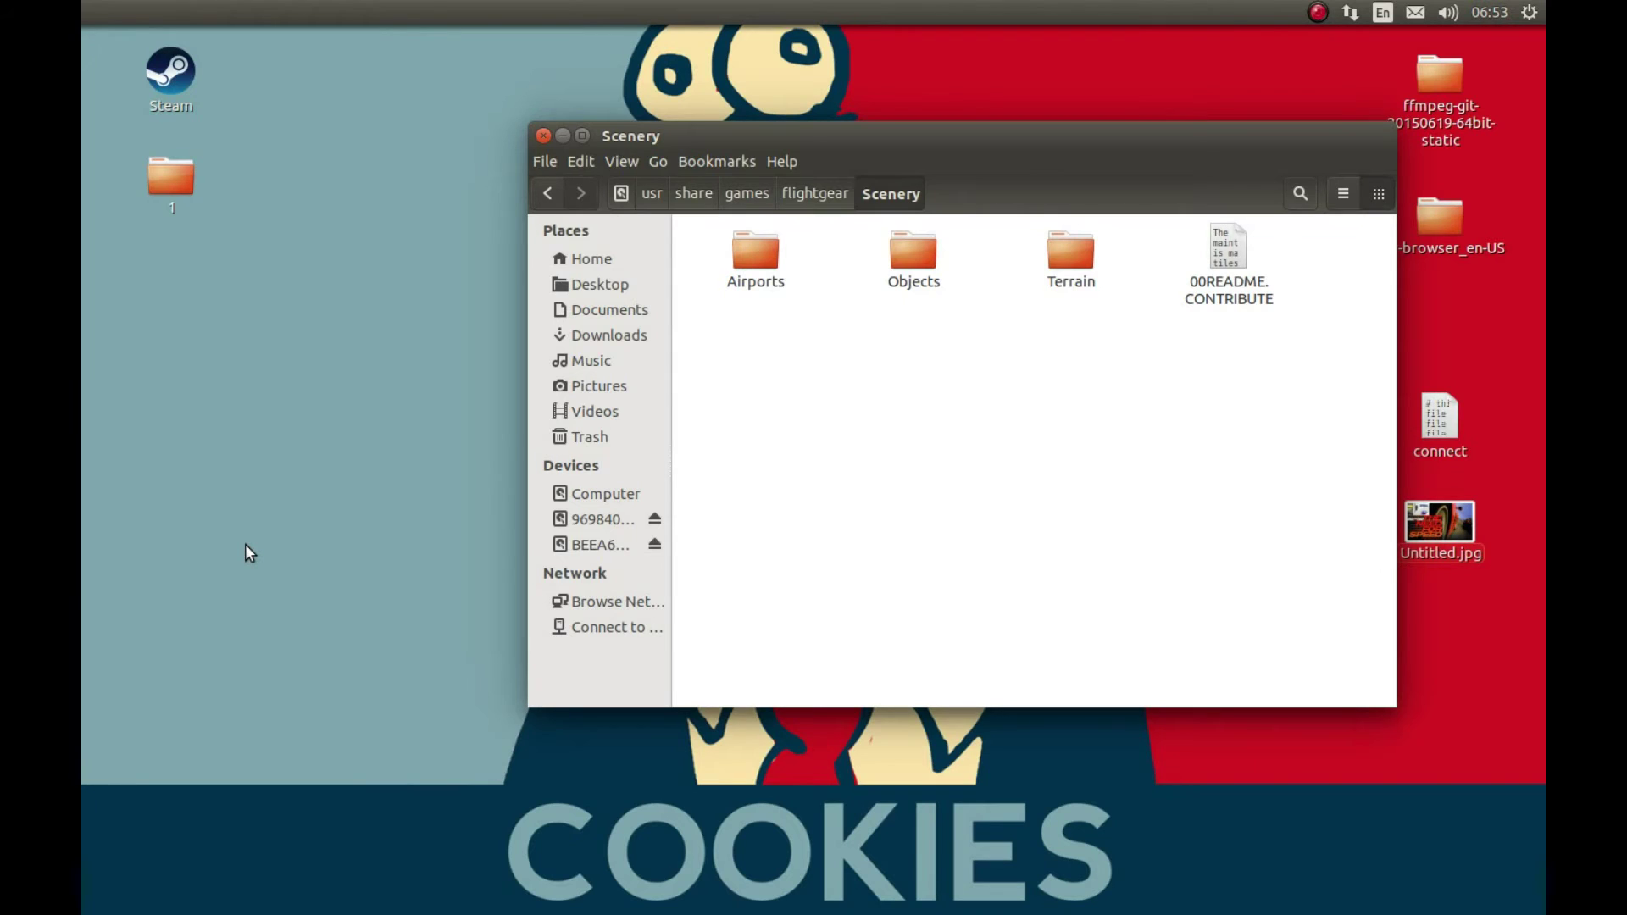
- Launch FlightGear Launch Control, keep the Cessna 172P Skyhawk, and advance to the location page
mouse_move(81, 560)
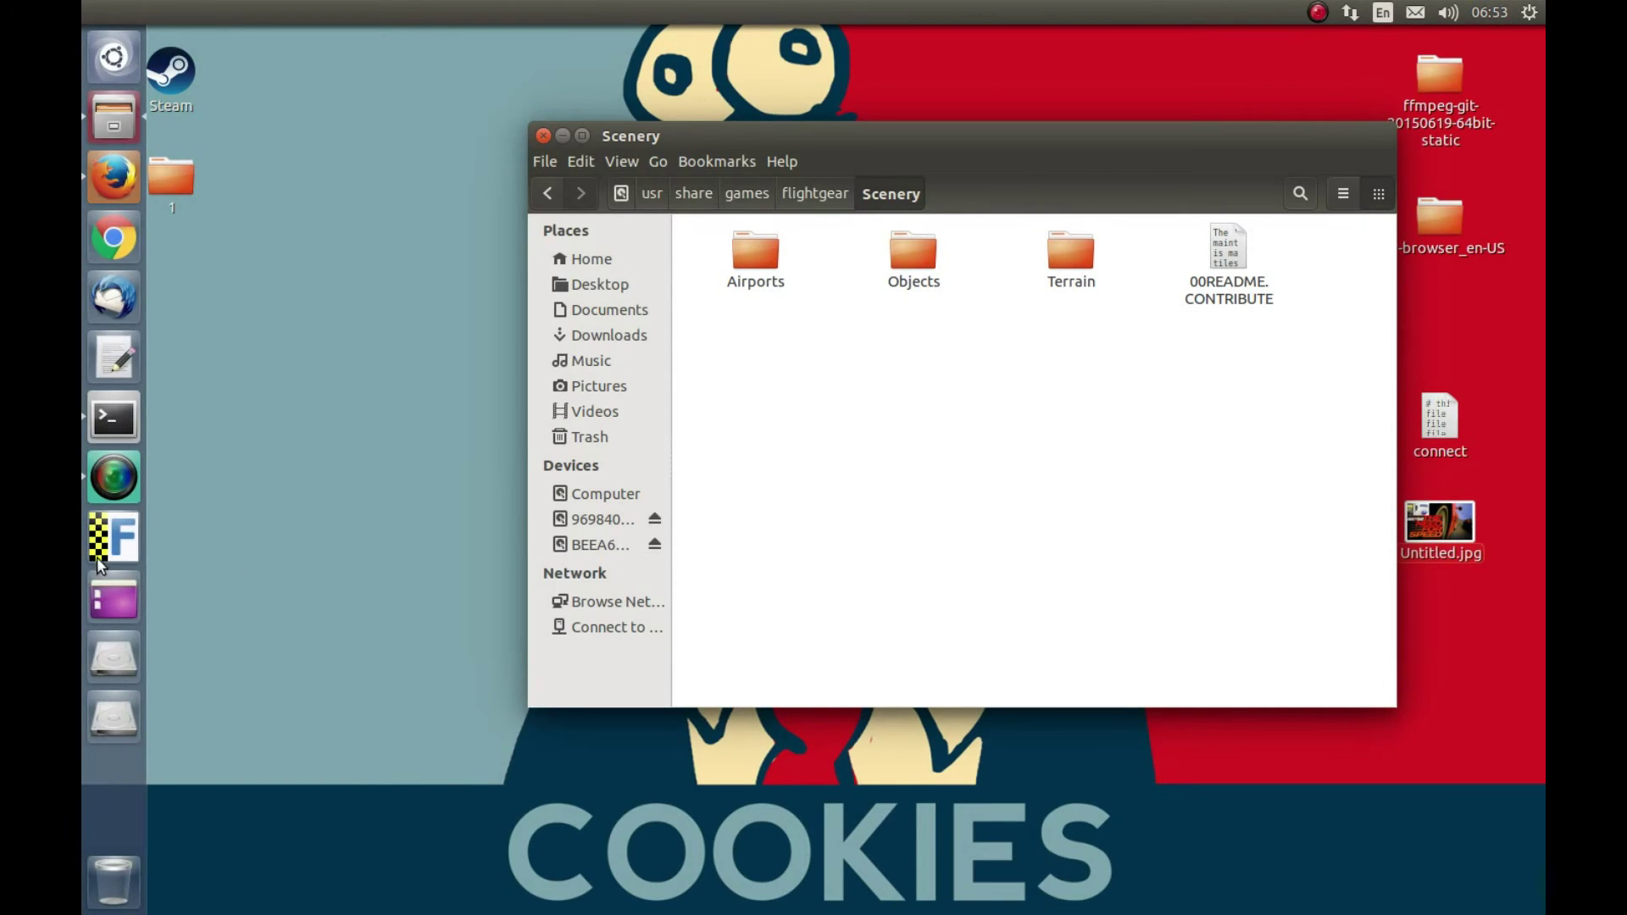
click(125, 539)
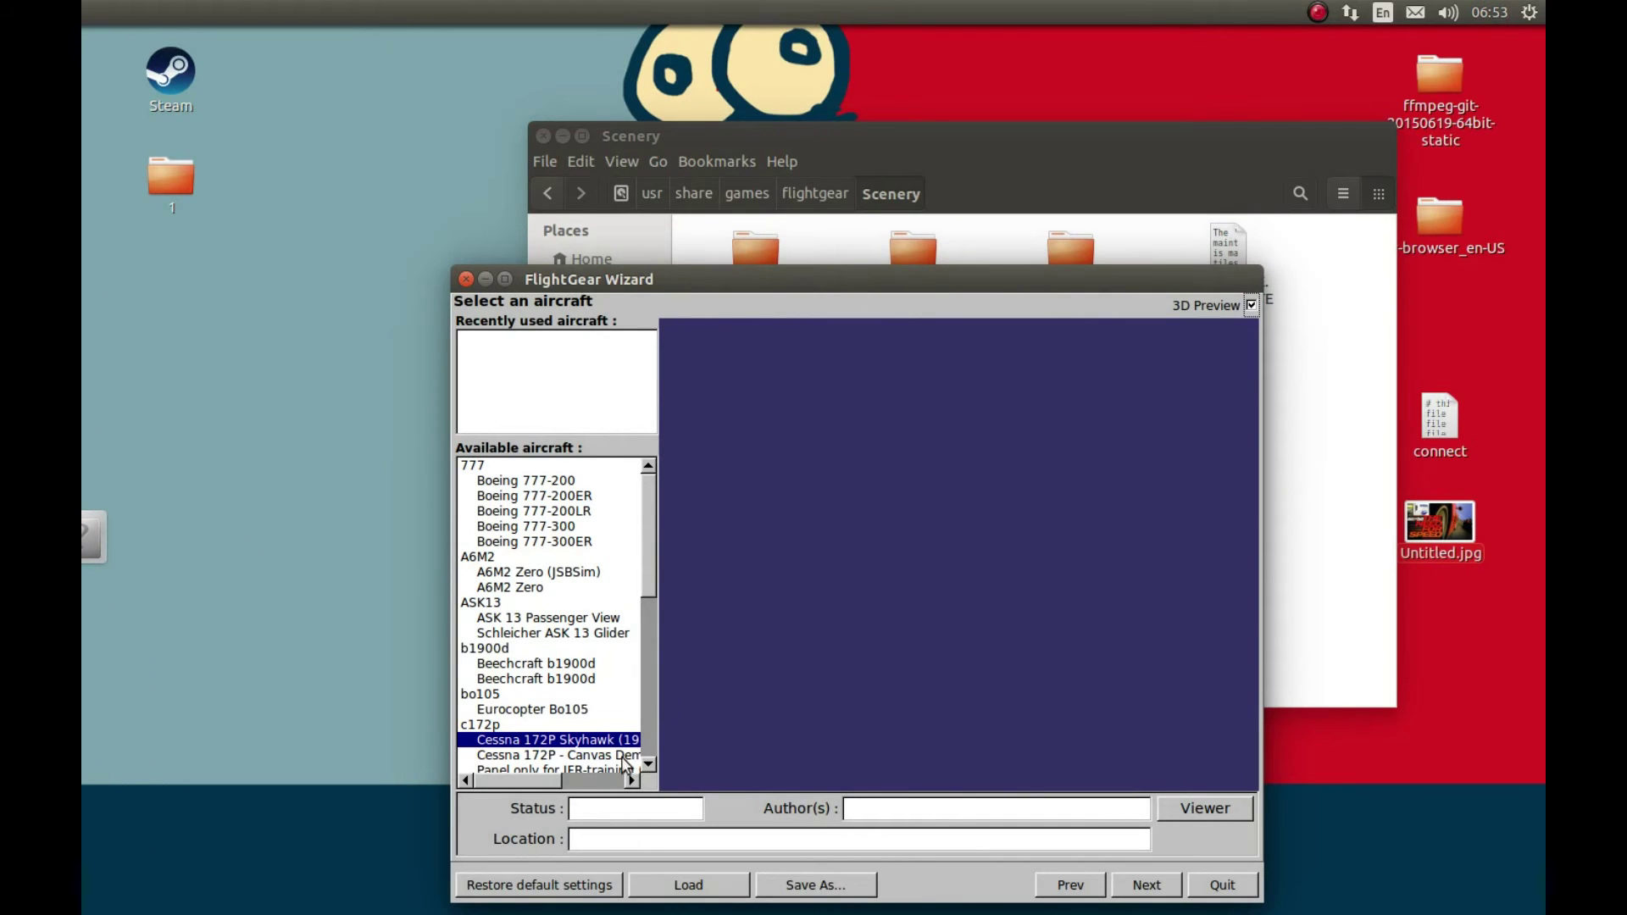
click(550, 742)
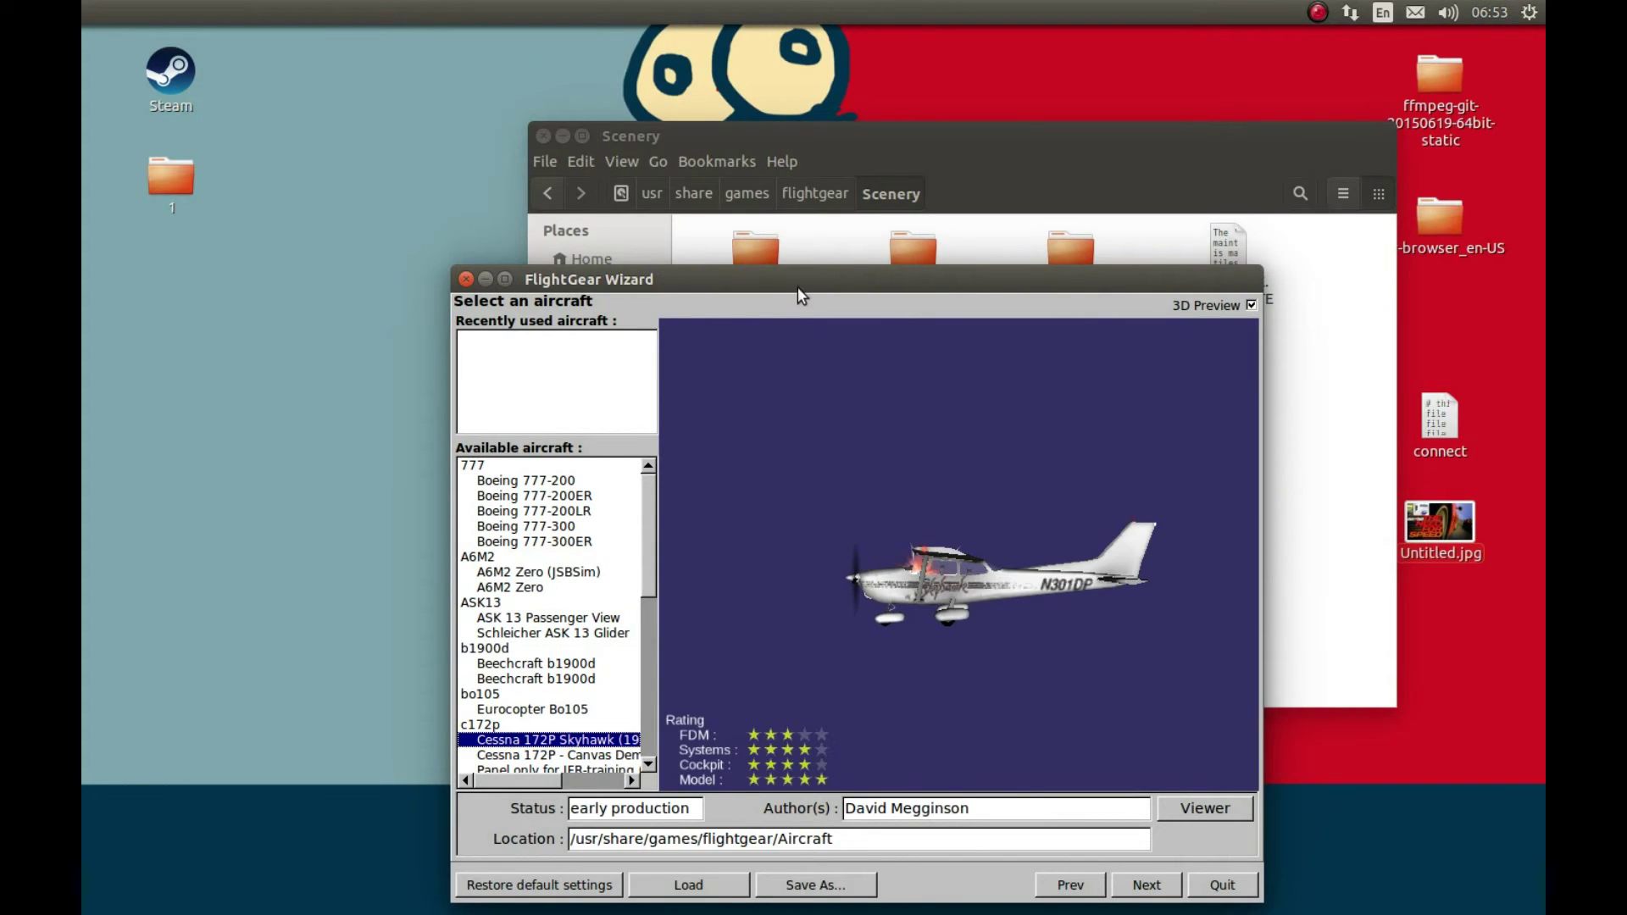
drag(797, 287, 593, 136)
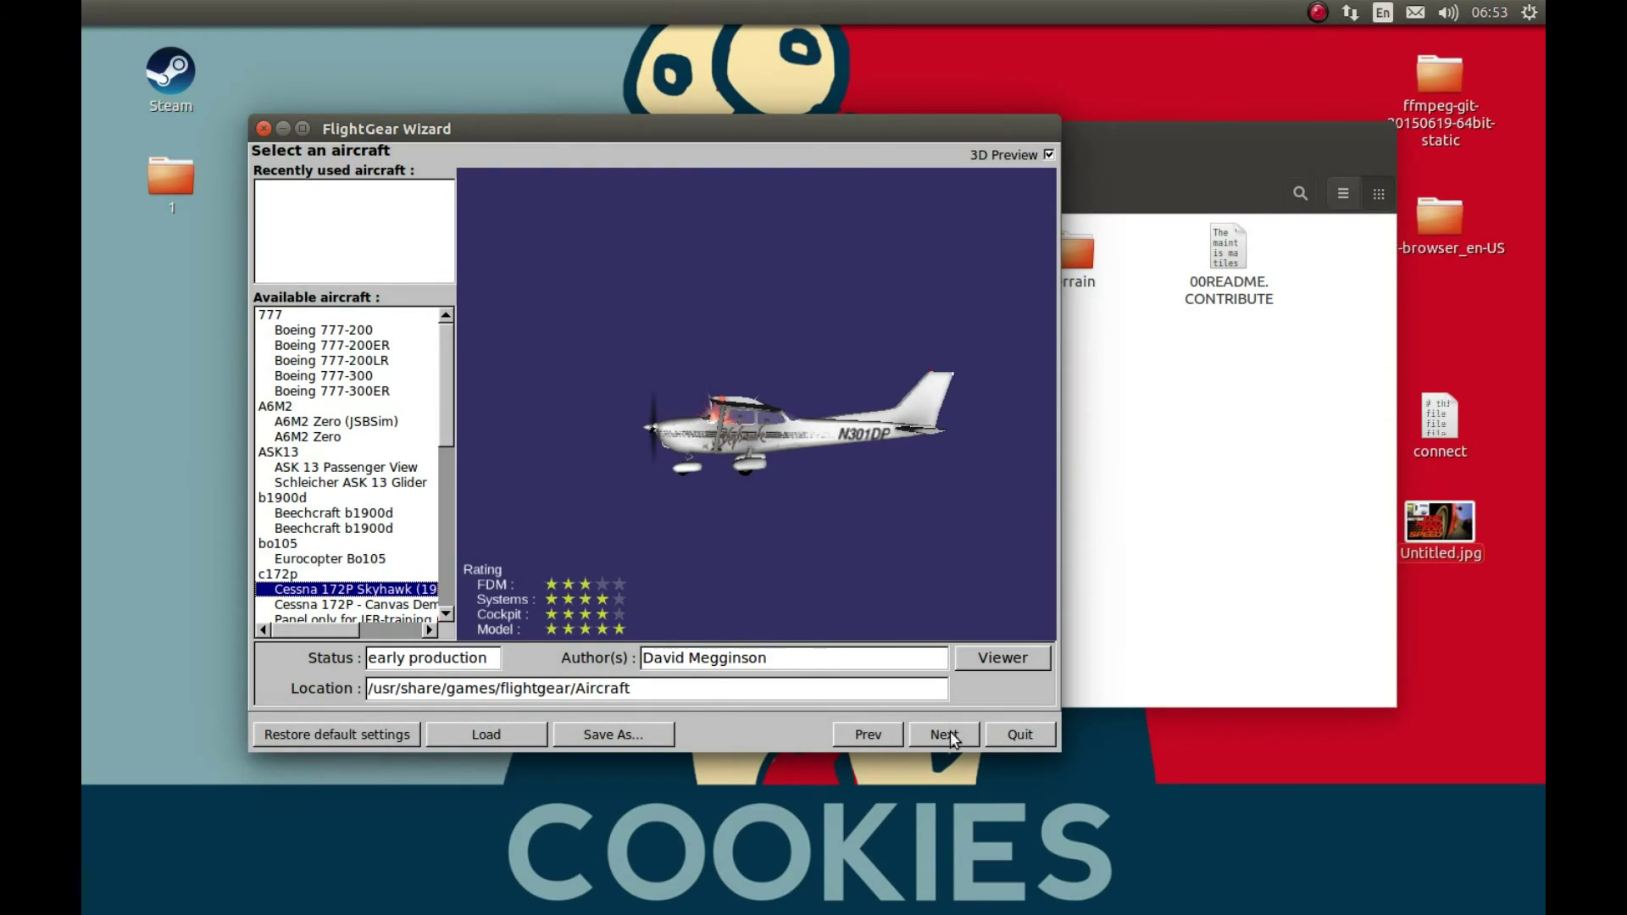
click(947, 732)
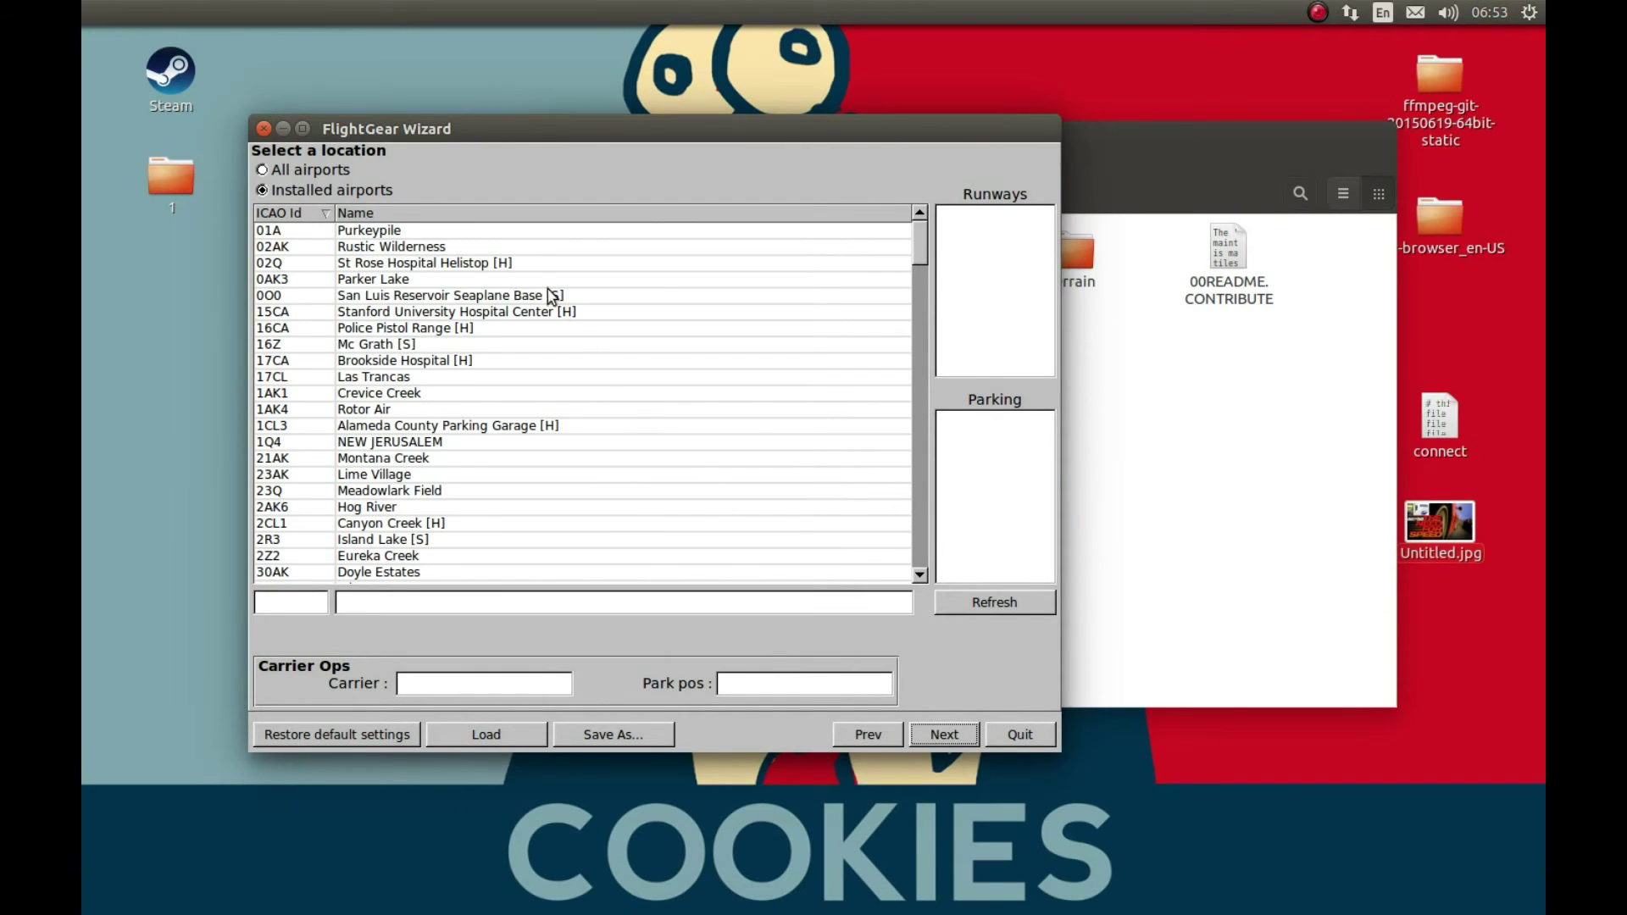
click(976, 603)
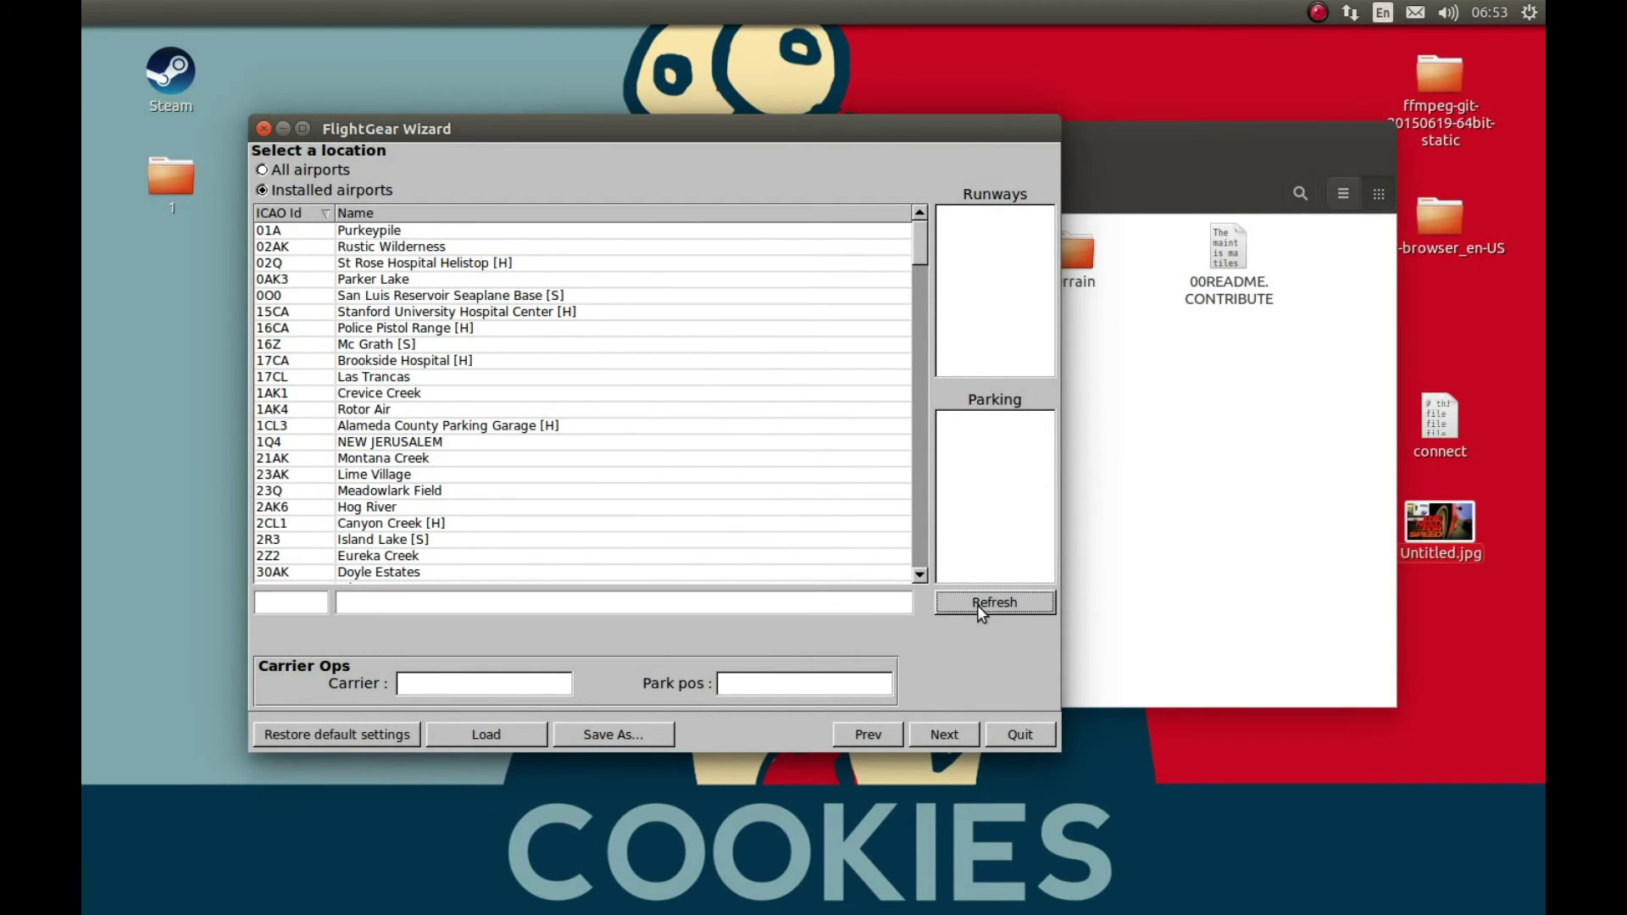
click(969, 603)
click(520, 216)
scroll(641, 347, down, 15)
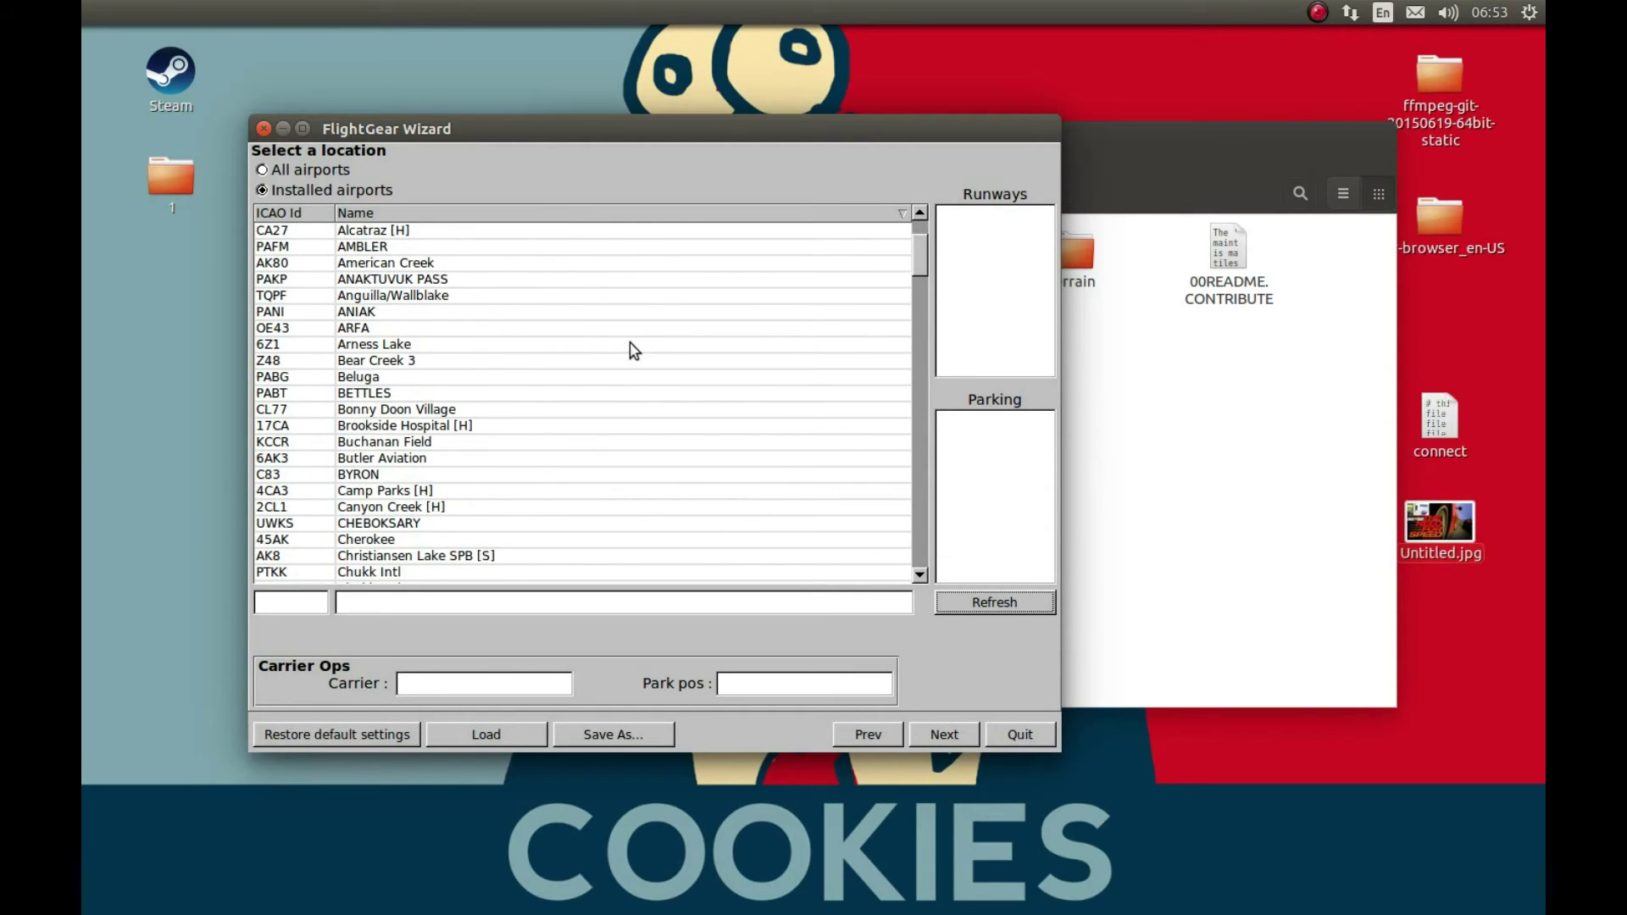
scroll(634, 349, down, 15)
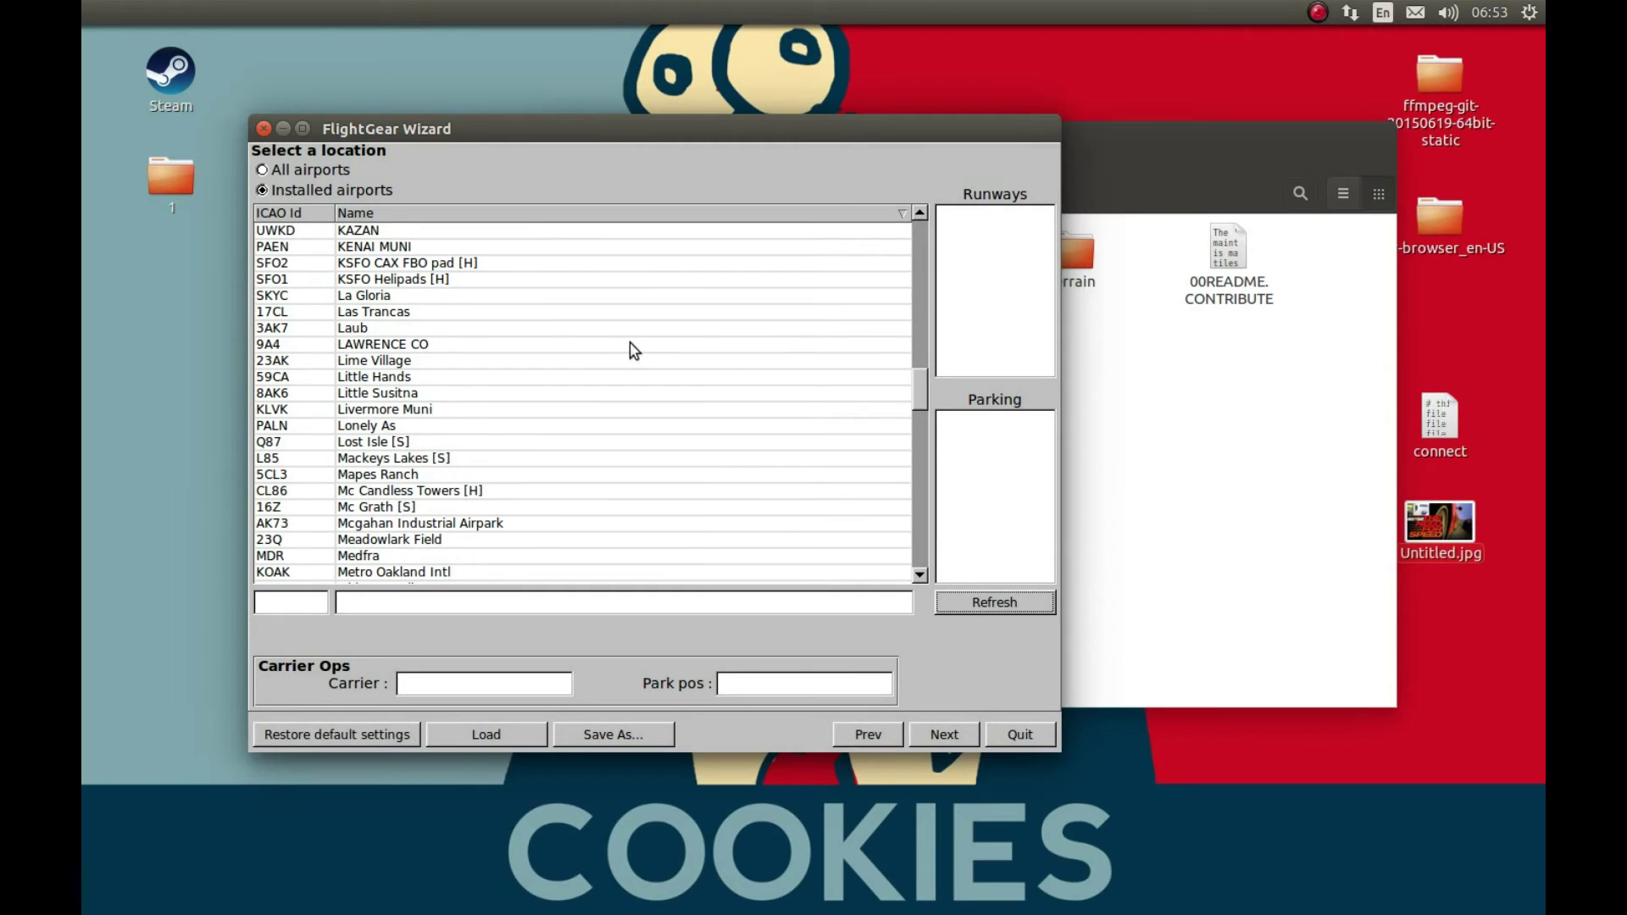
scroll(581, 386, down, 7)
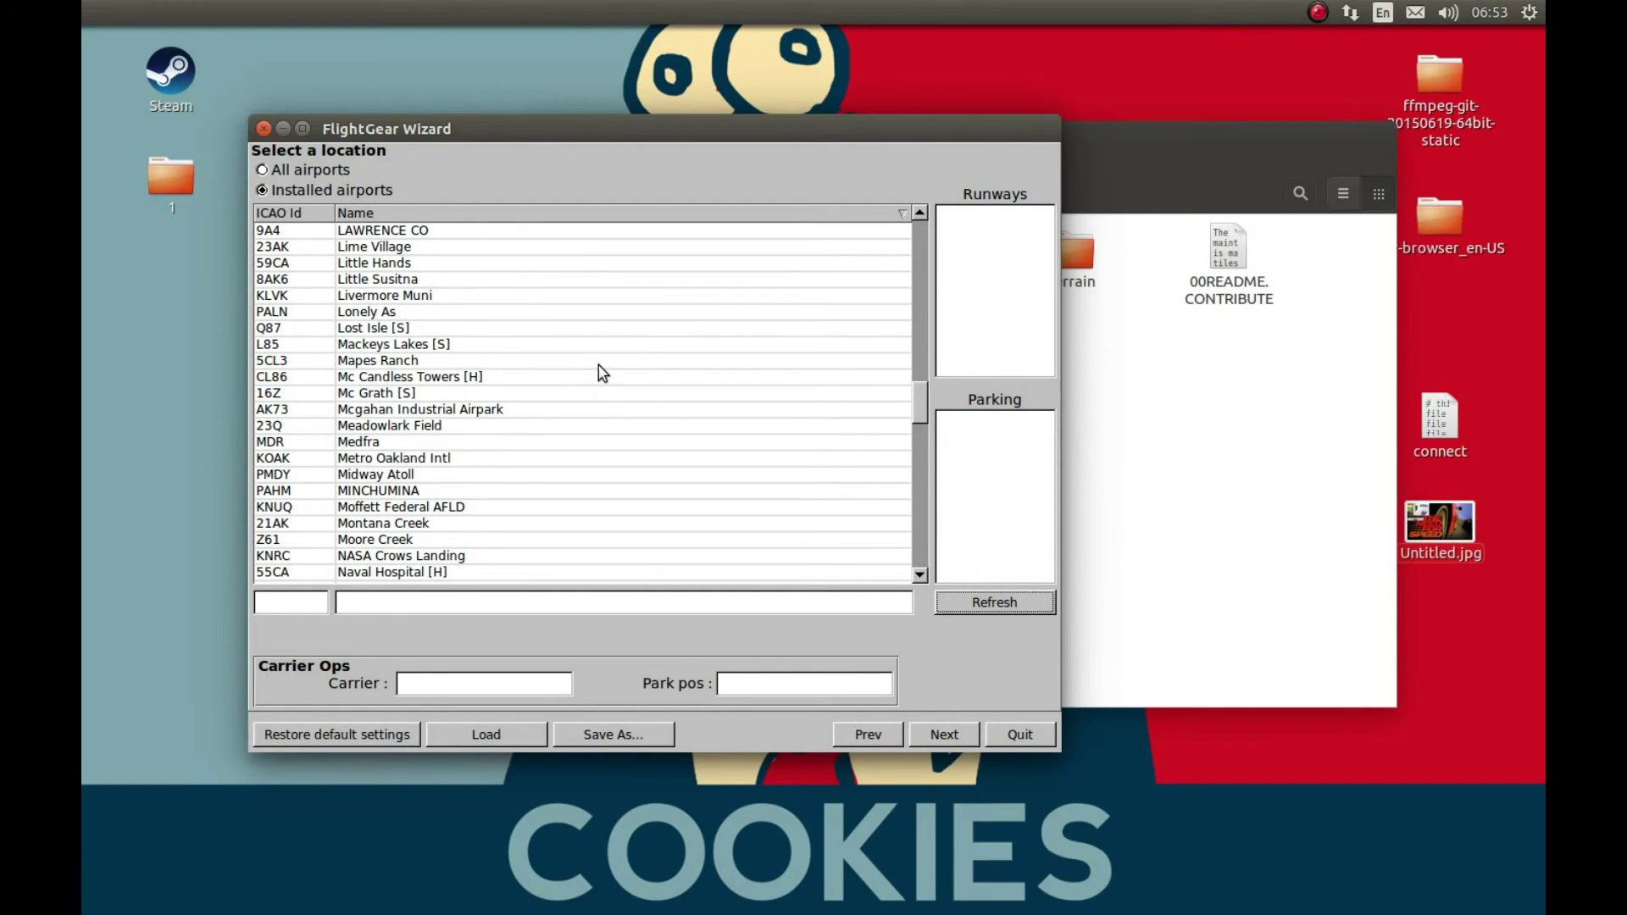
scroll(600, 373, up, 2)
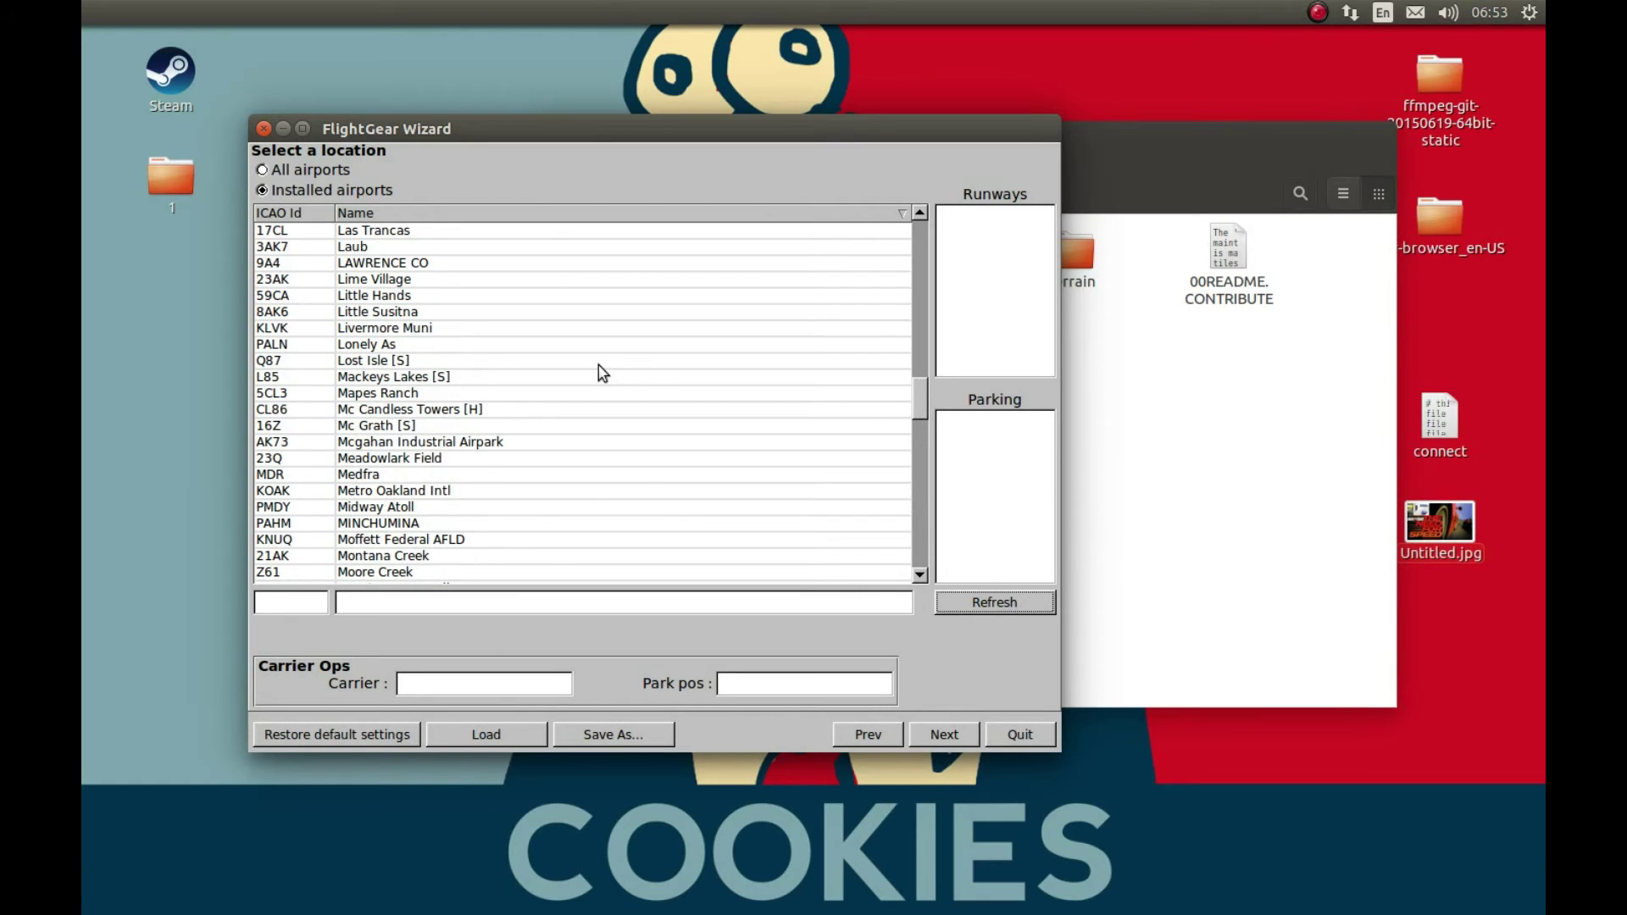
scroll(601, 372, down, 7)
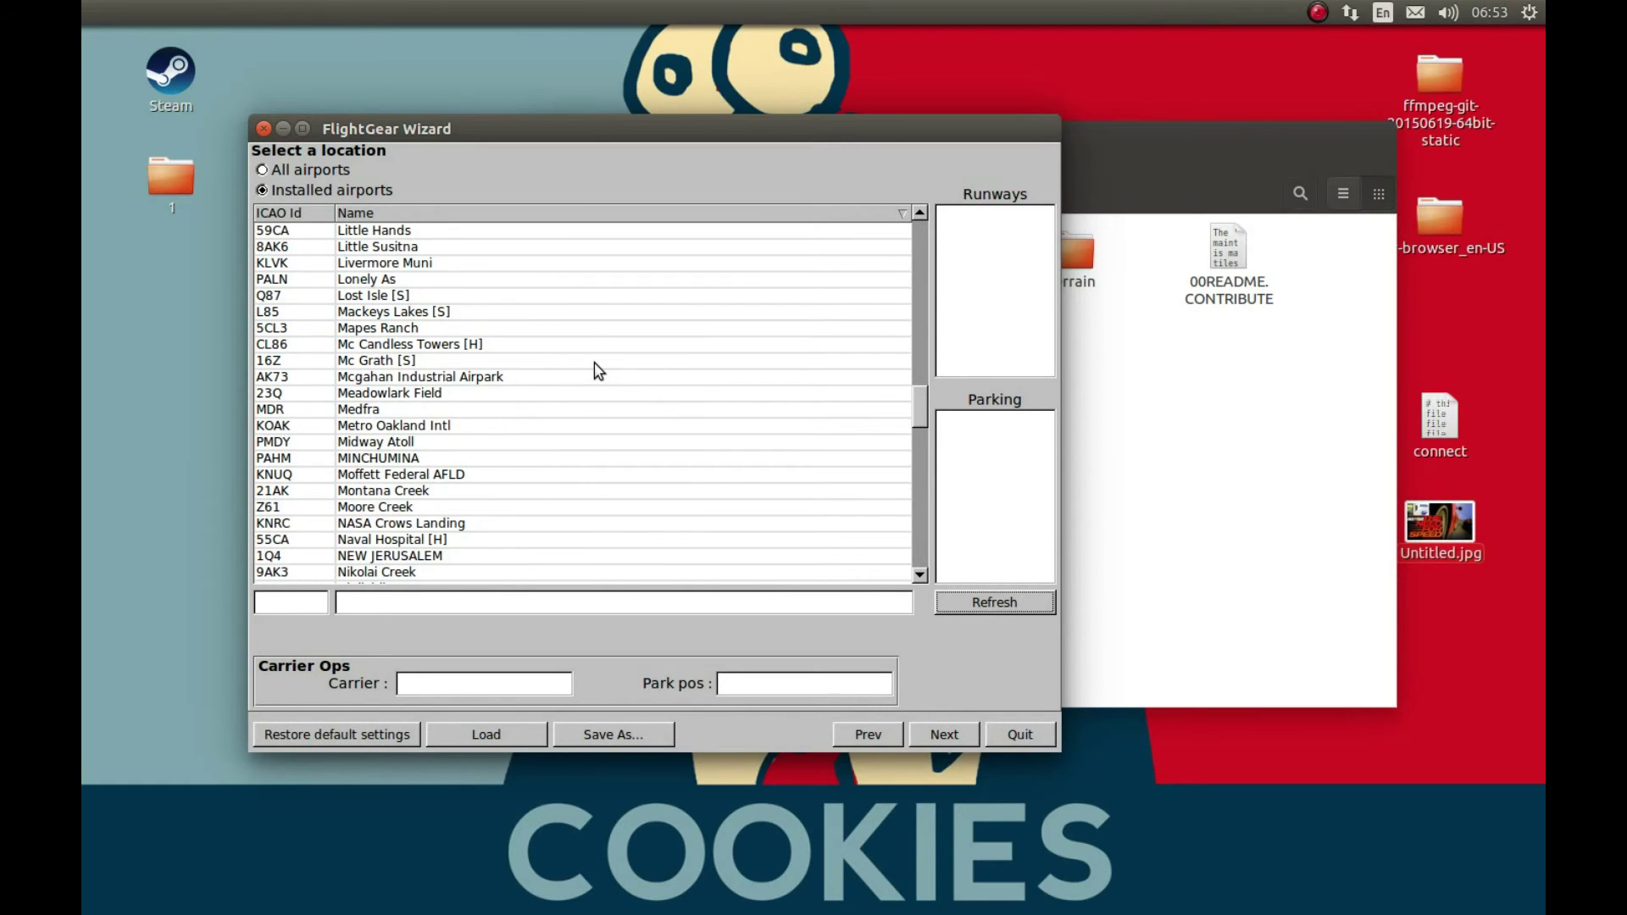
scroll(598, 371, down, 9)
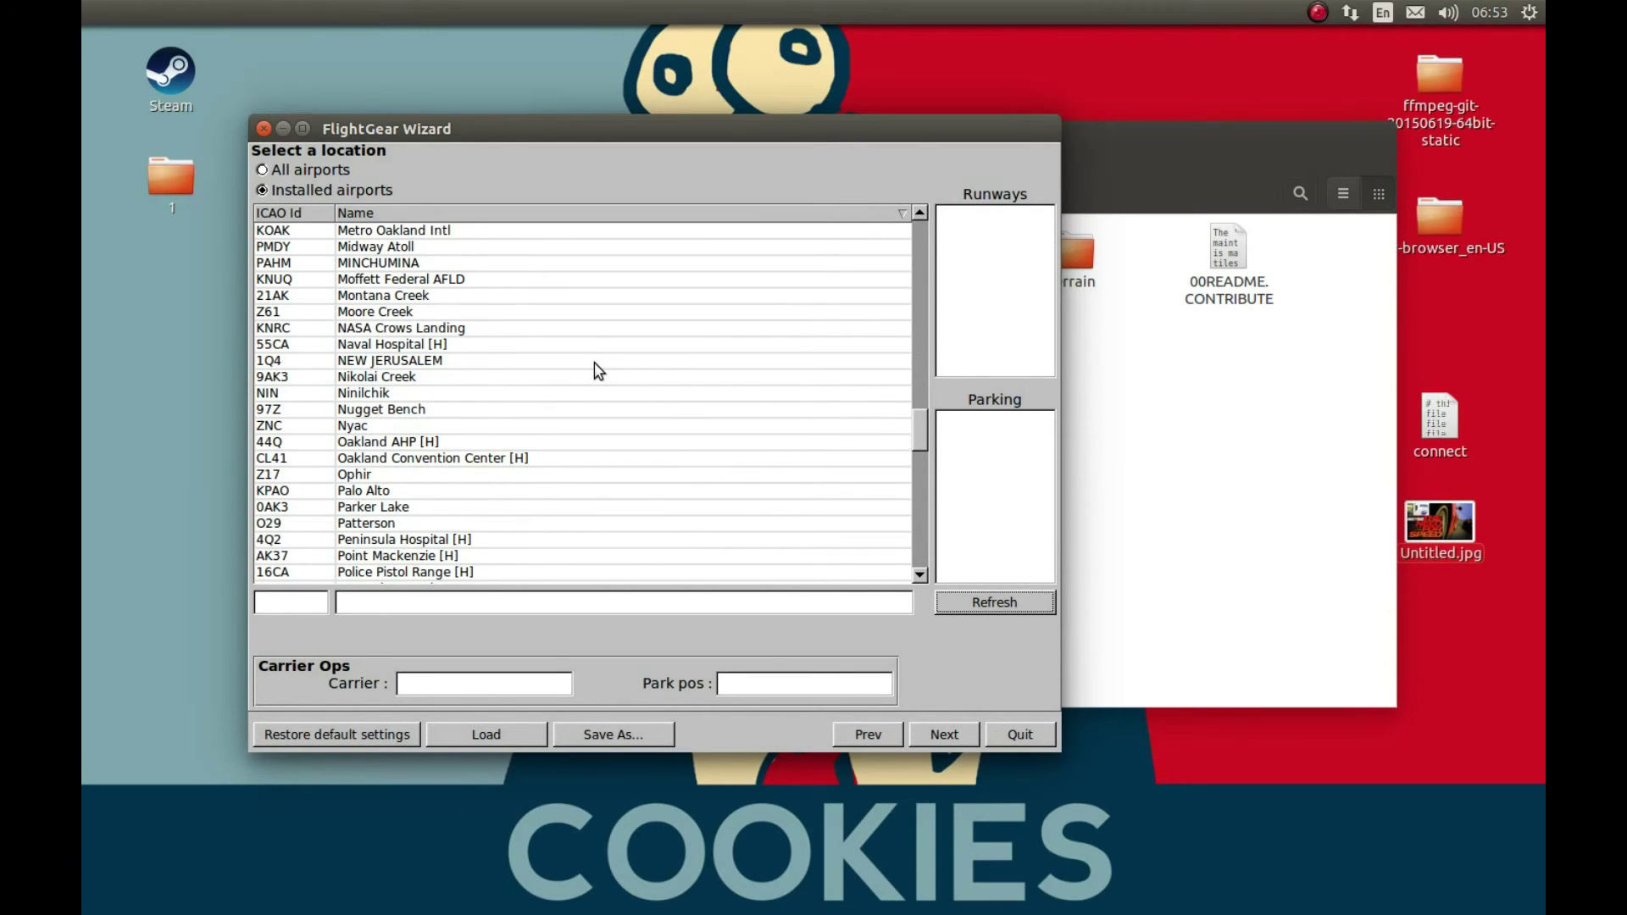
scroll(599, 371, down, 7)
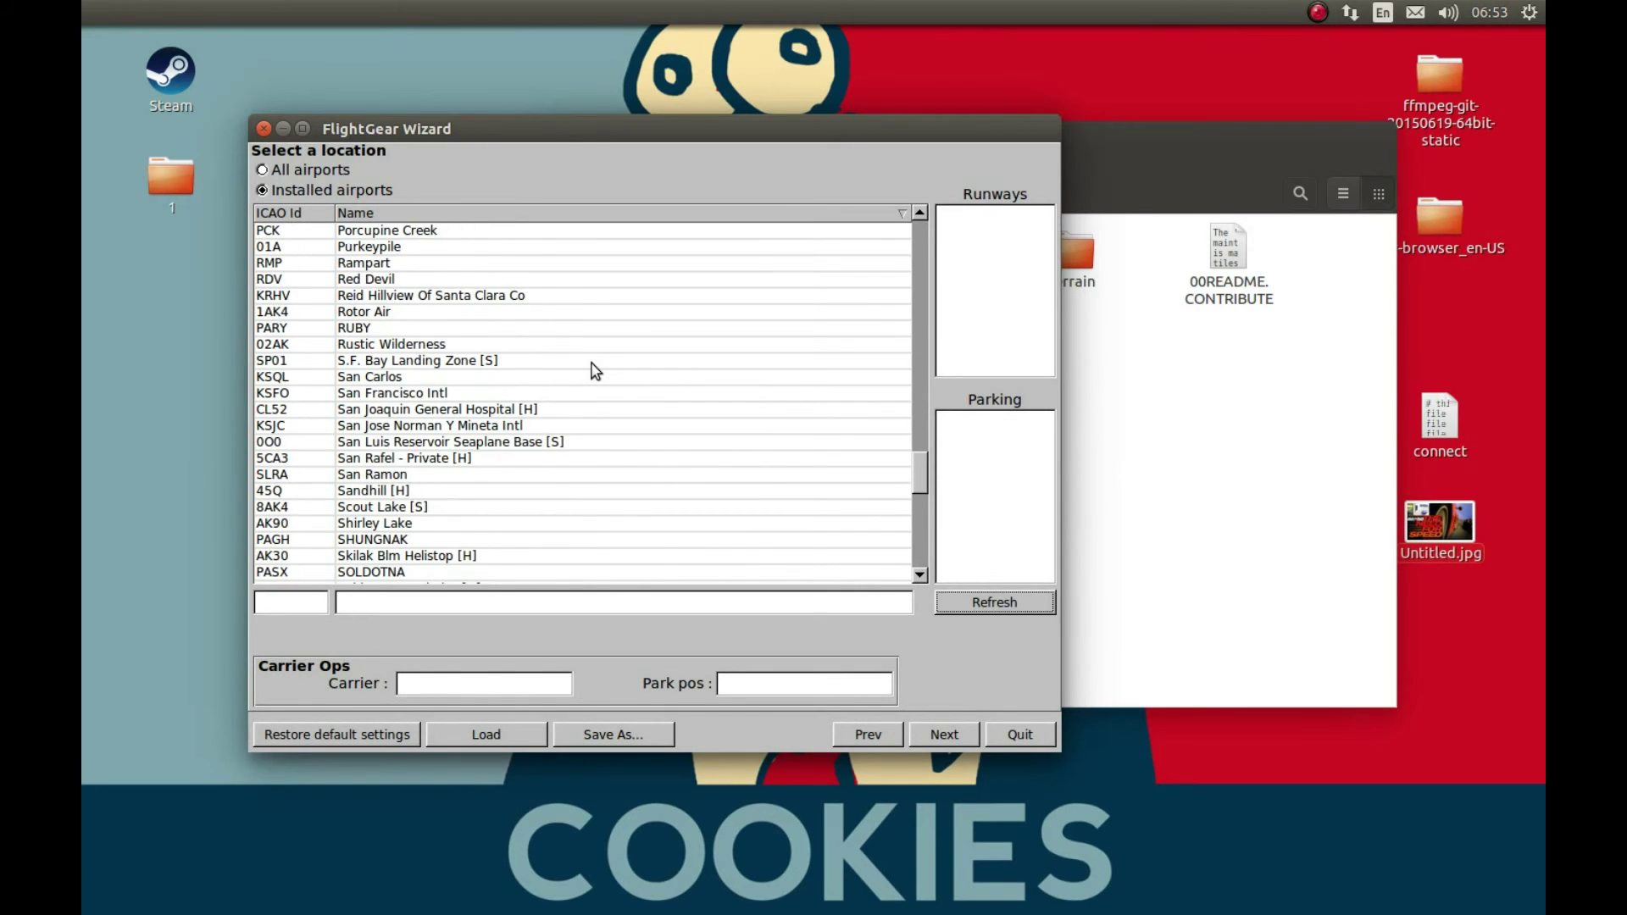
scroll(596, 371, down, 11)
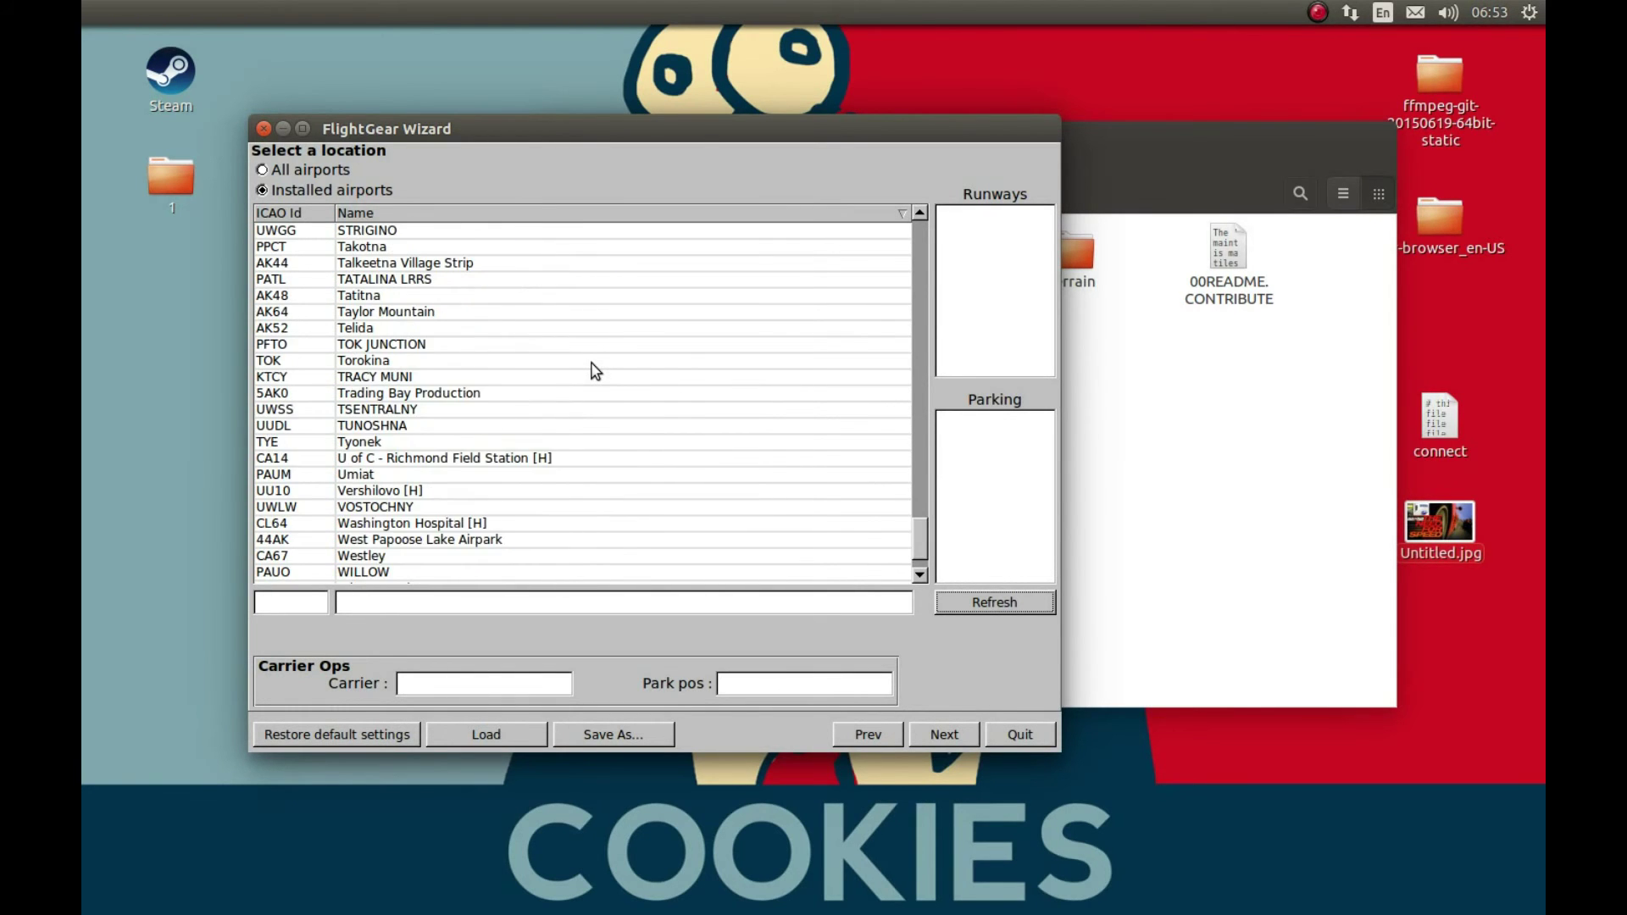
scroll(597, 373, down, 2)
drag(919, 549, 842, 243)
scroll(500, 424, down, 2)
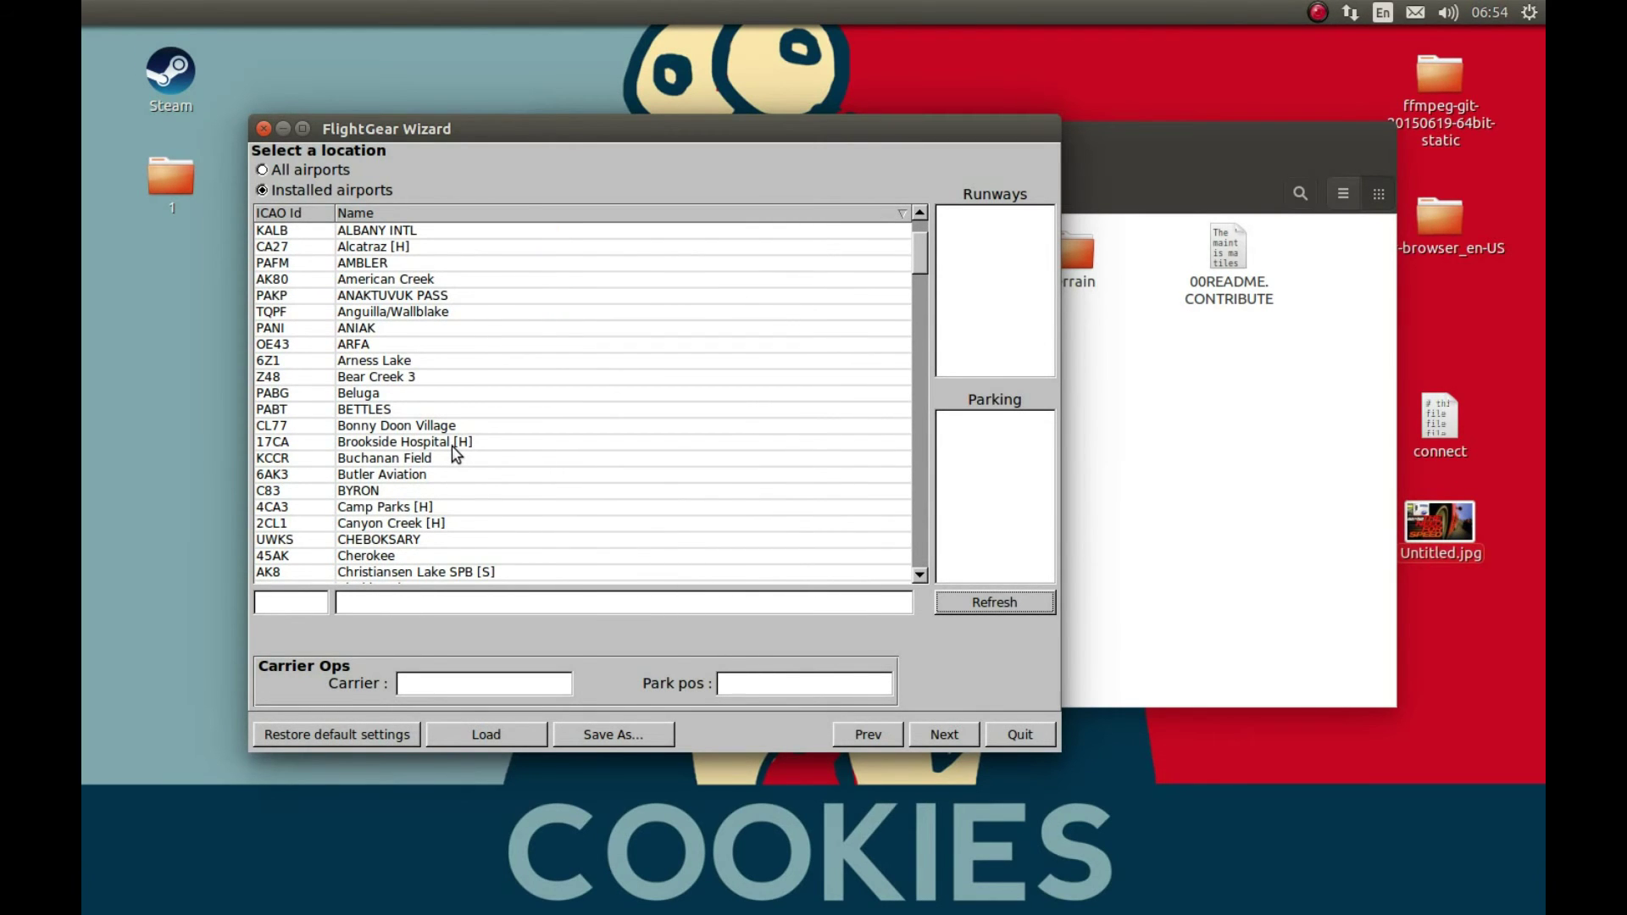
scroll(455, 455, down, 1)
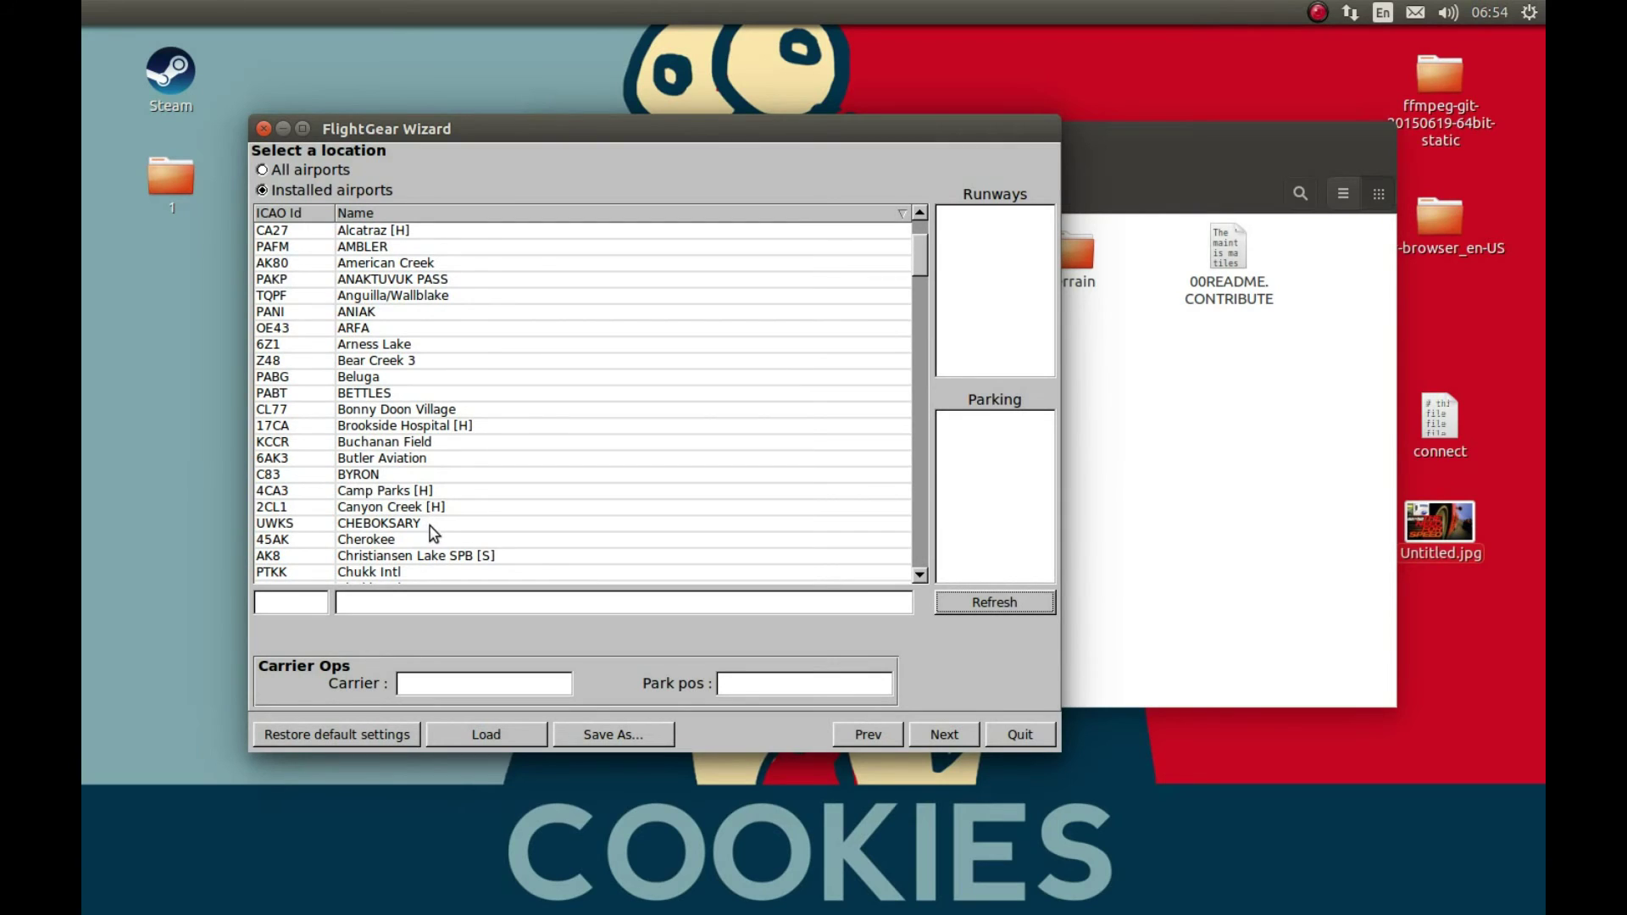
scroll(424, 535, down, 1)
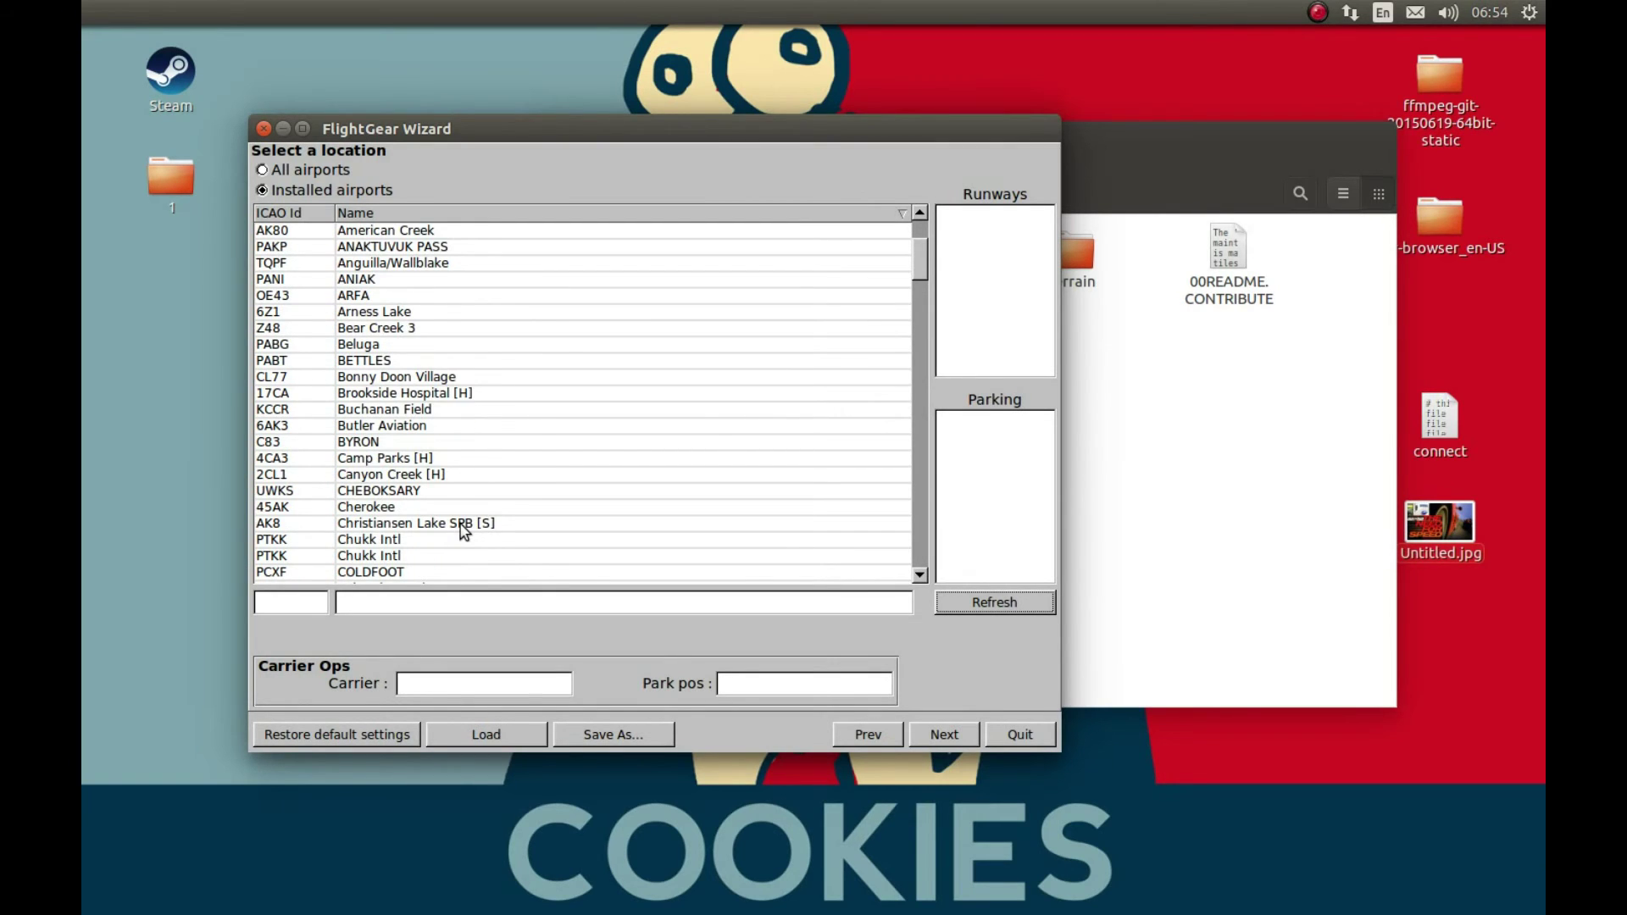
scroll(462, 532, down, 2)
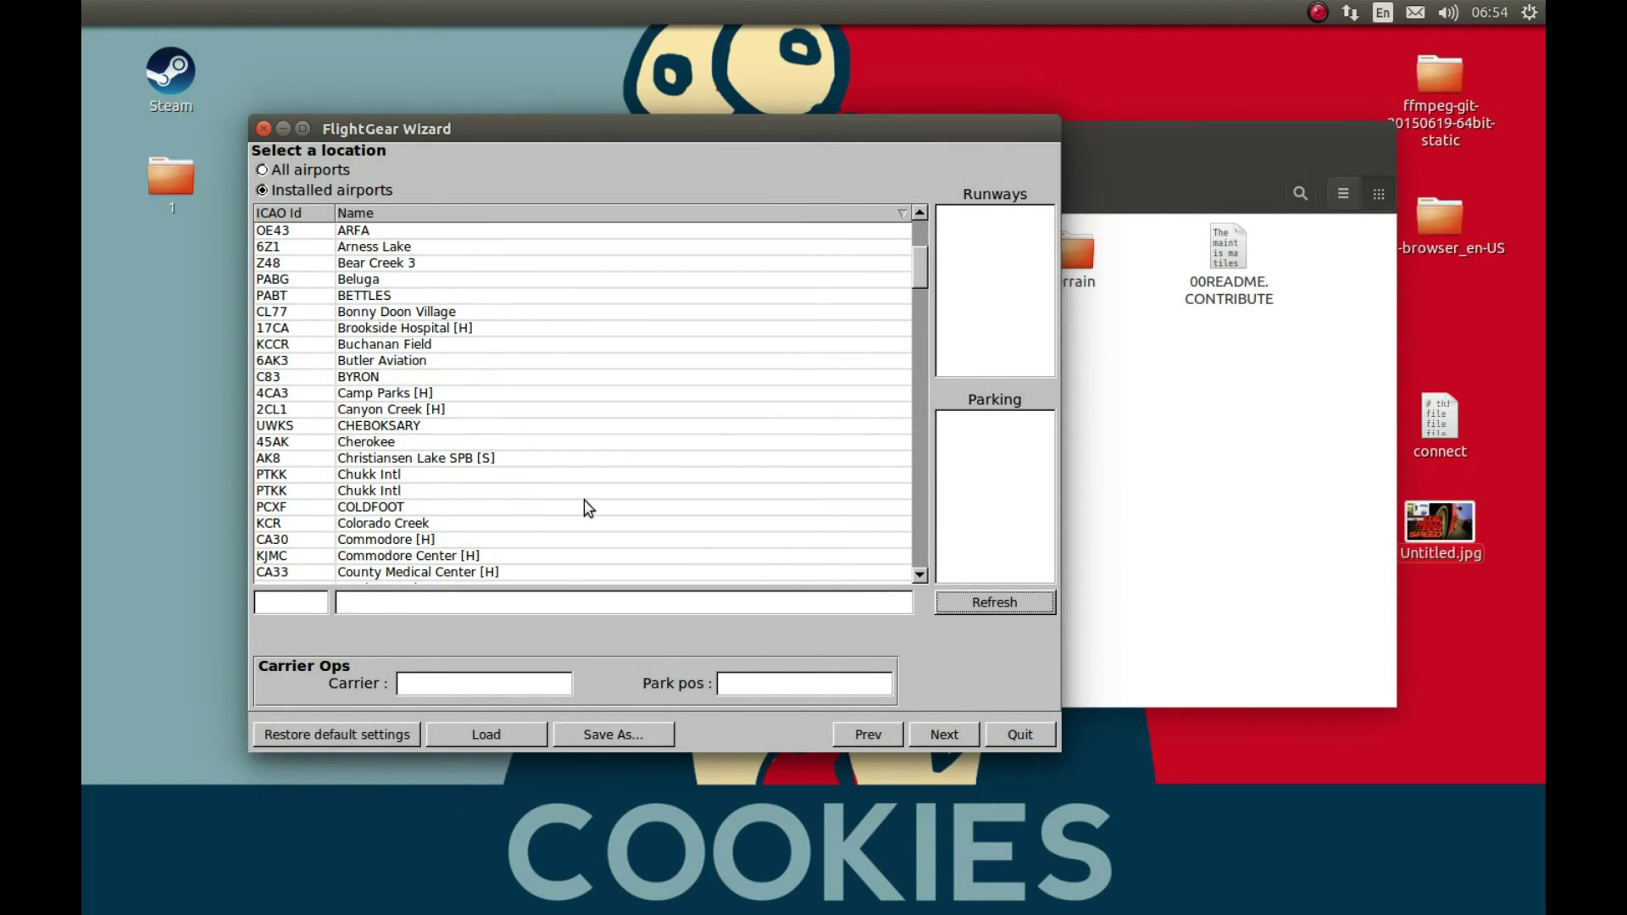
scroll(525, 490, down, 2)
scroll(543, 481, down, 3)
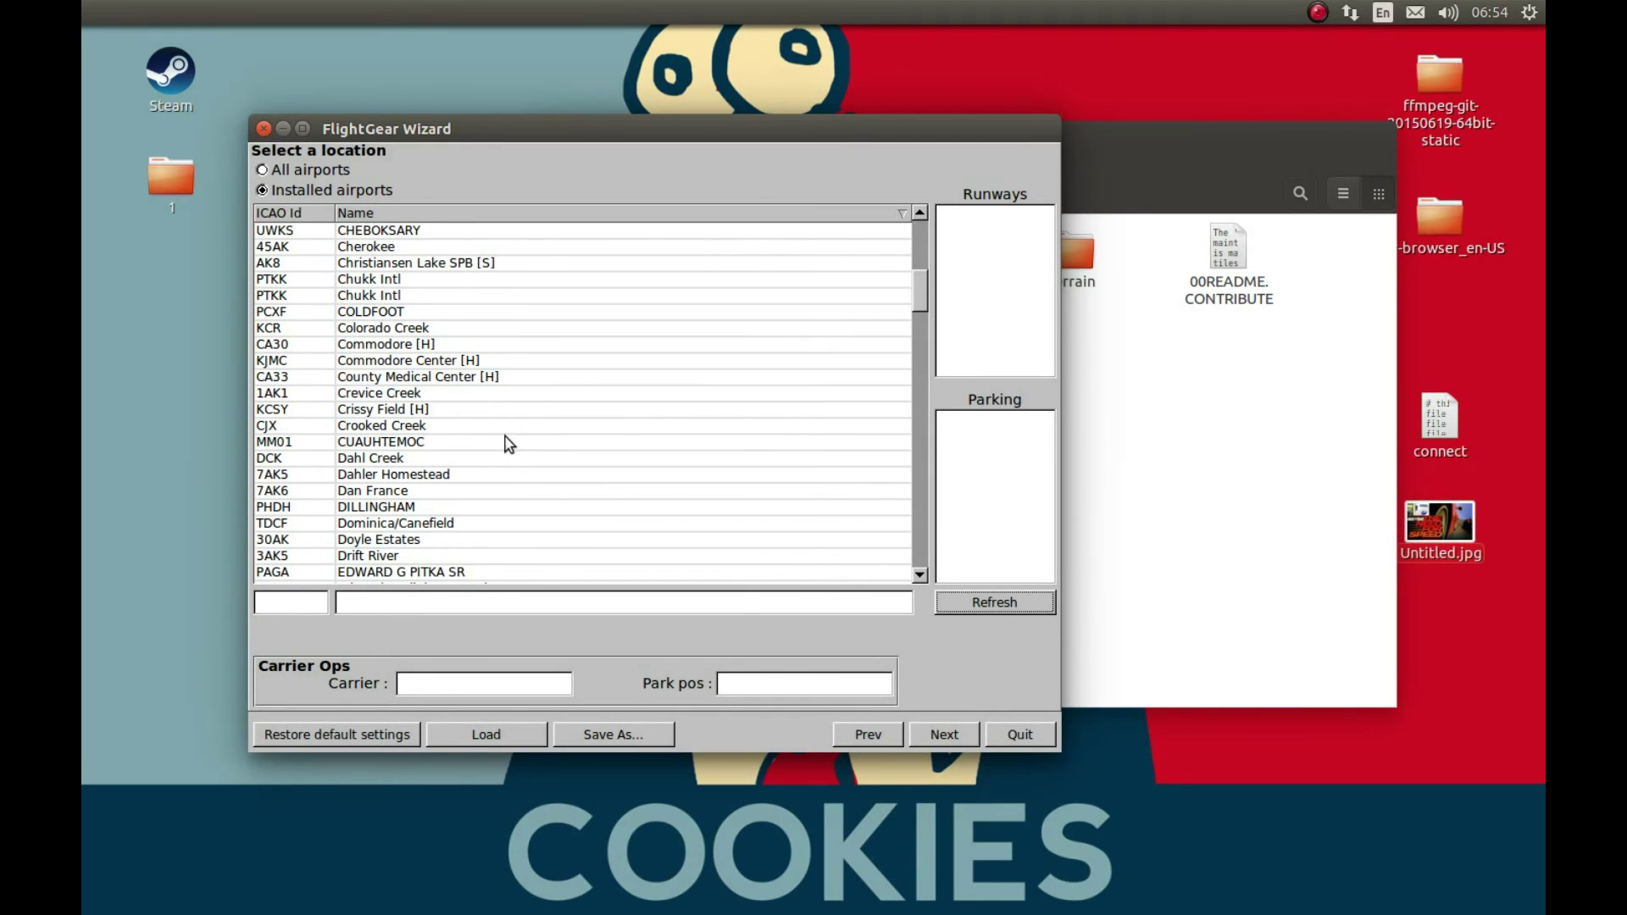
scroll(449, 437, down, 1)
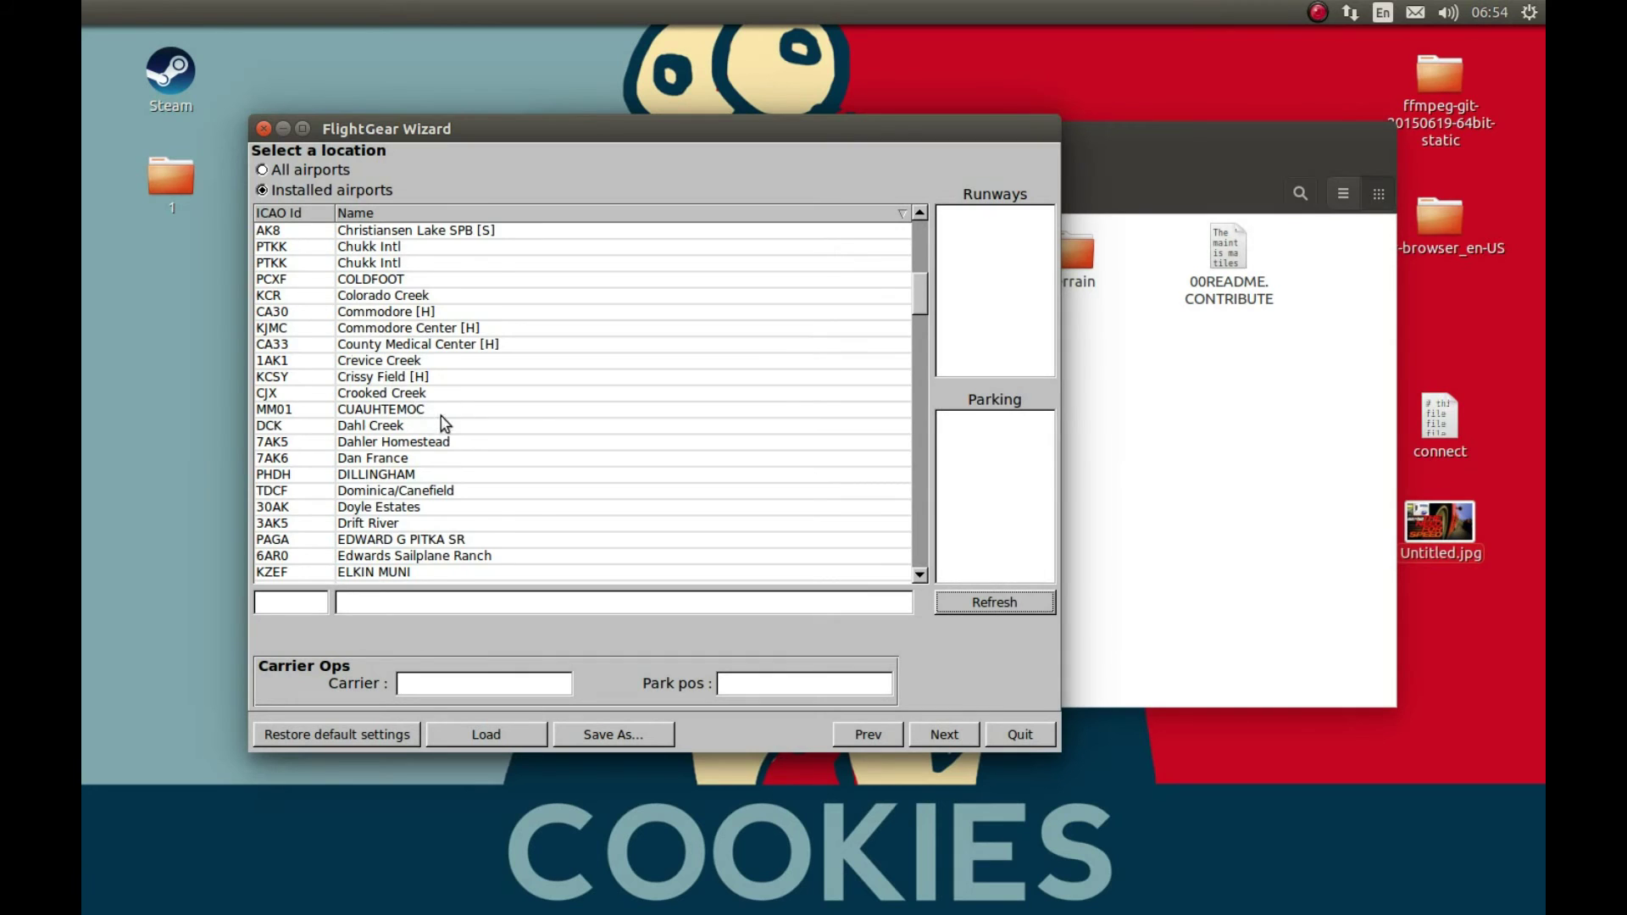
scroll(449, 428, down, 6)
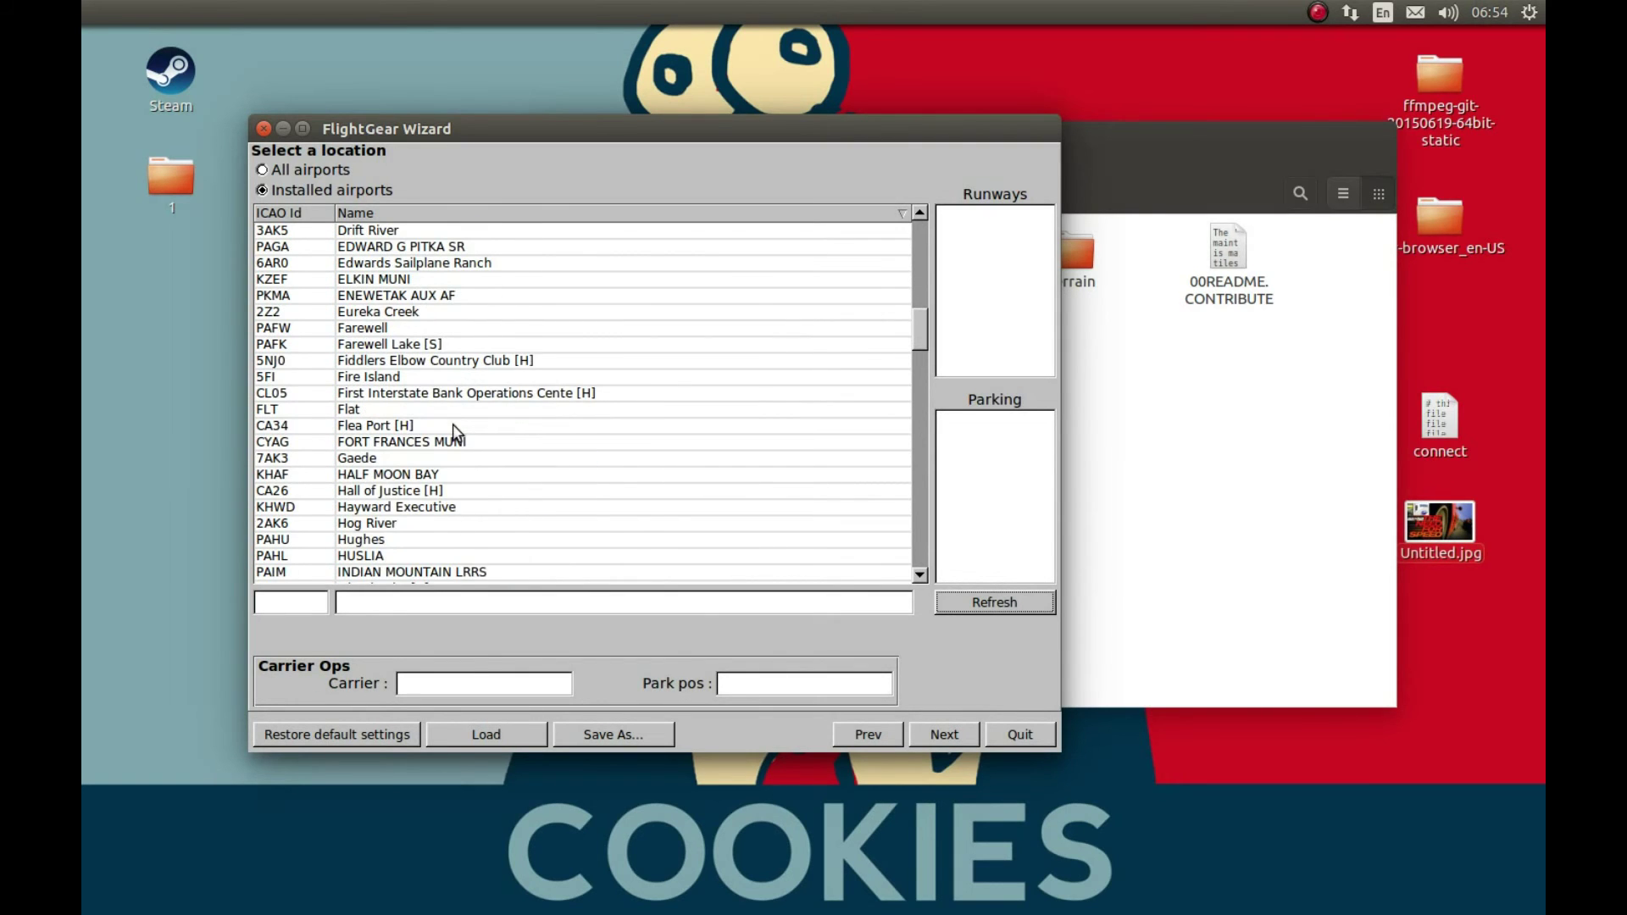
scroll(458, 432, down, 2)
scroll(460, 432, up, 3)
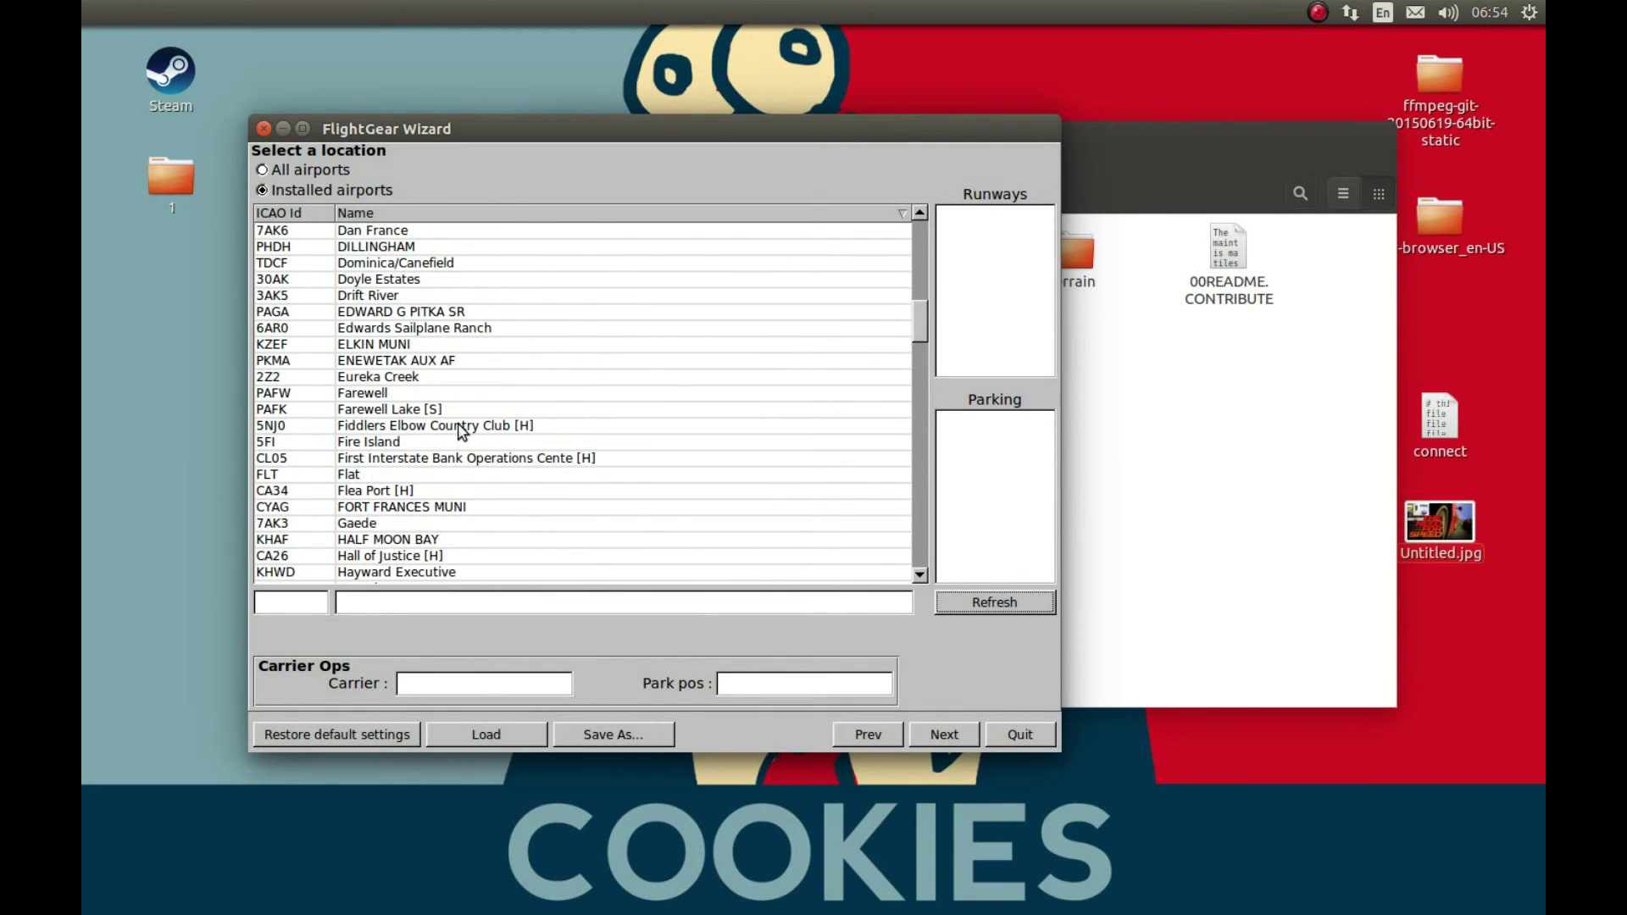
scroll(462, 428, up, 6)
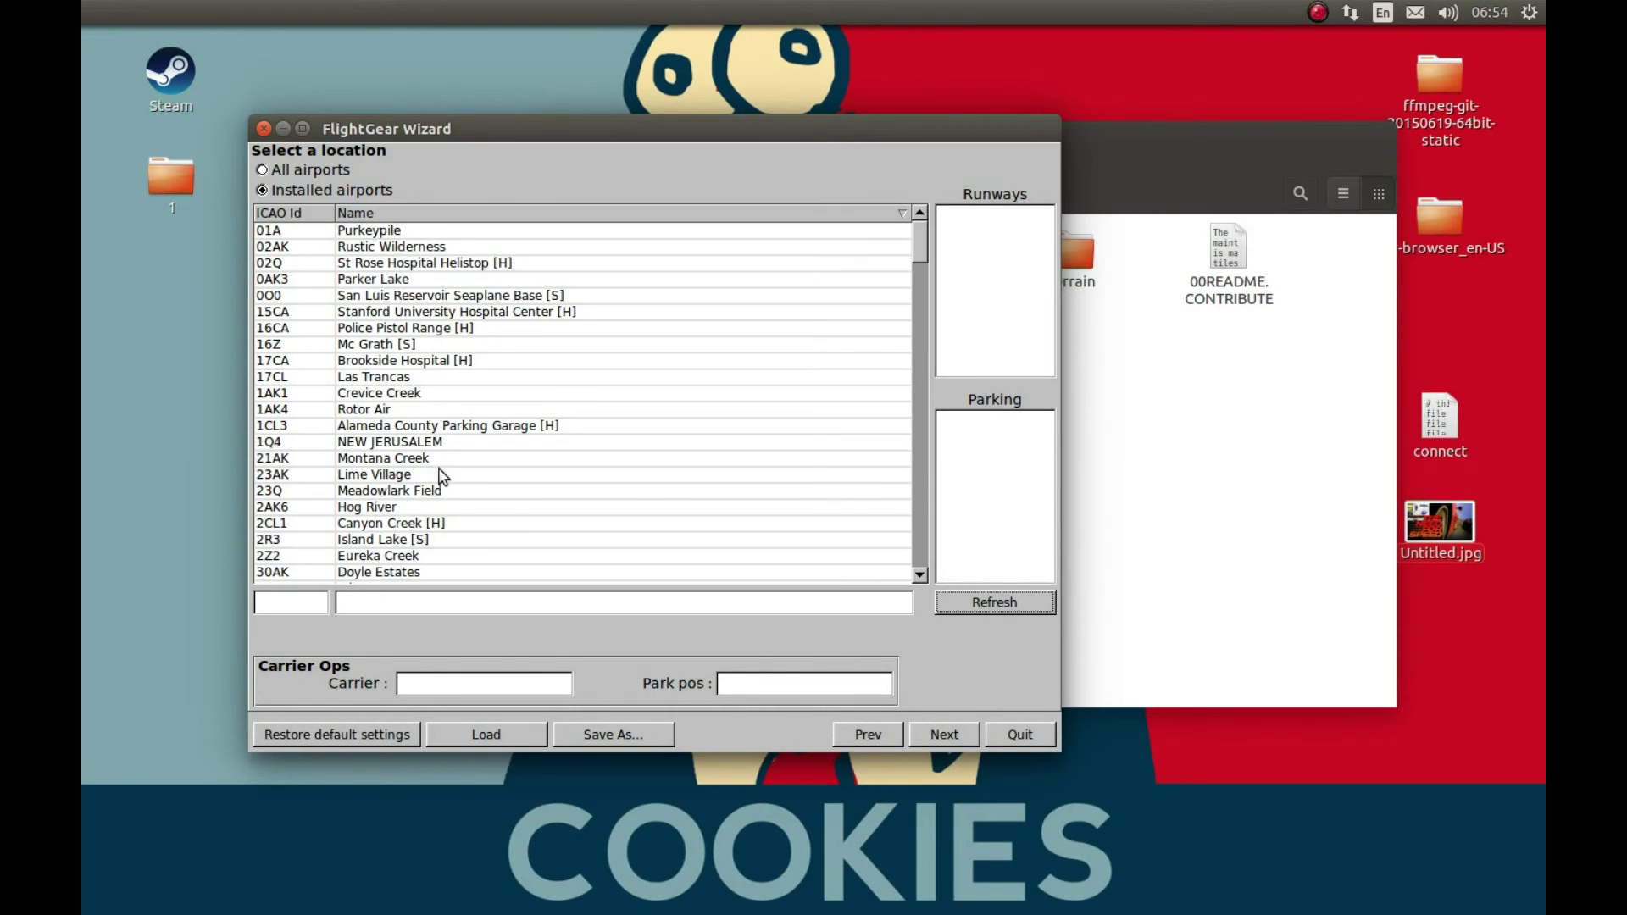
click(645, 219)
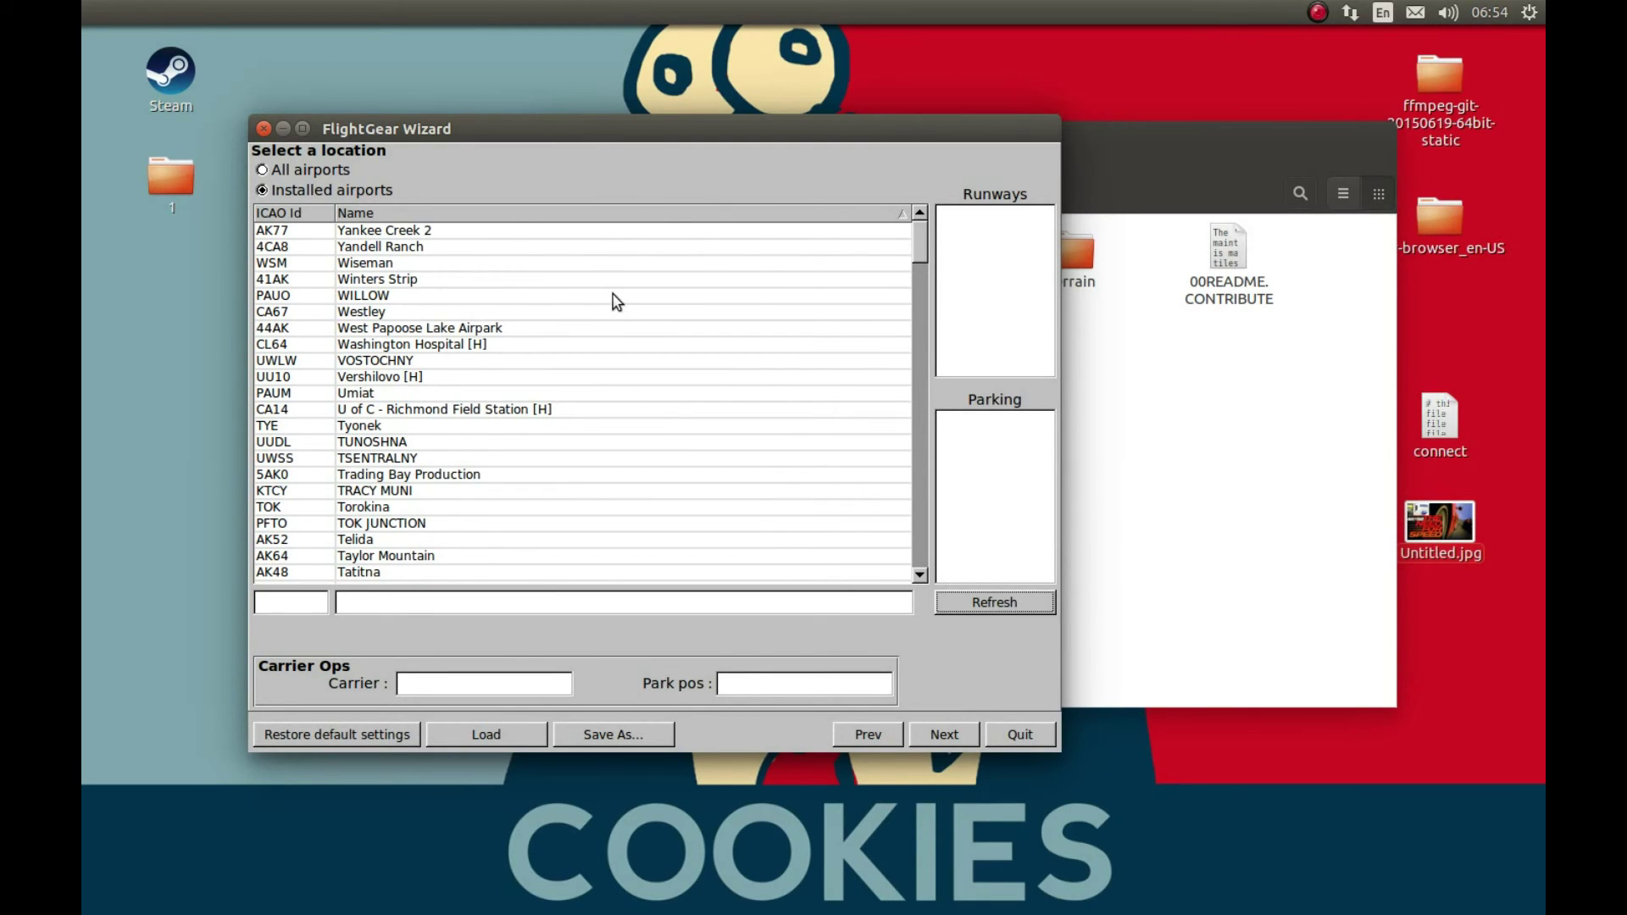
click(551, 215)
scroll(508, 305, down, 7)
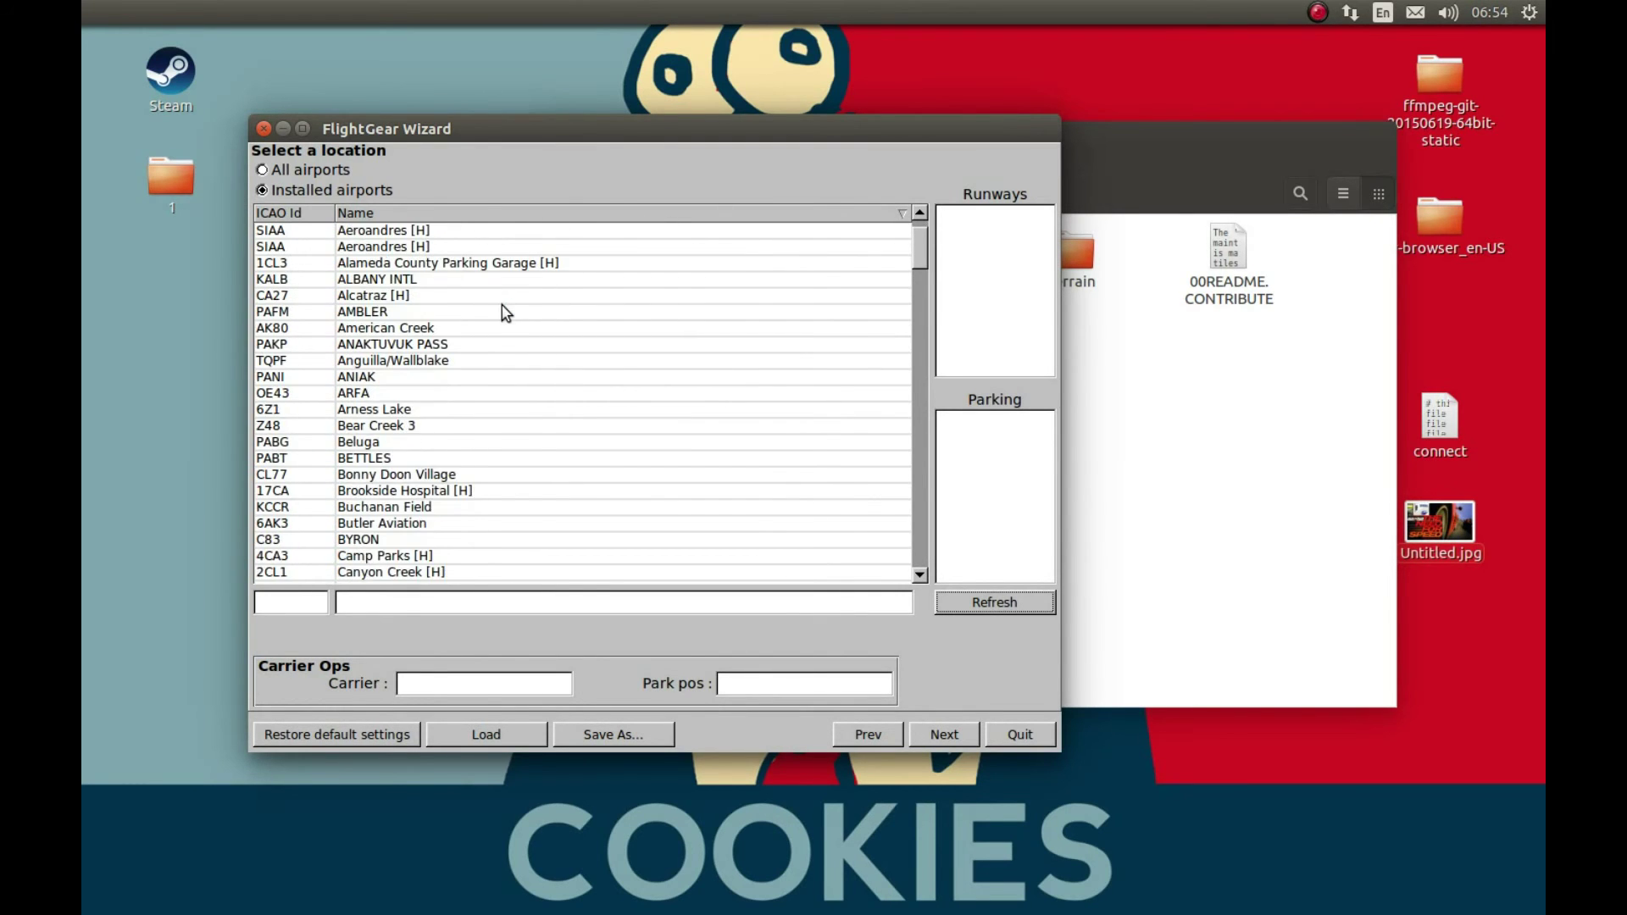
scroll(481, 365, down, 8)
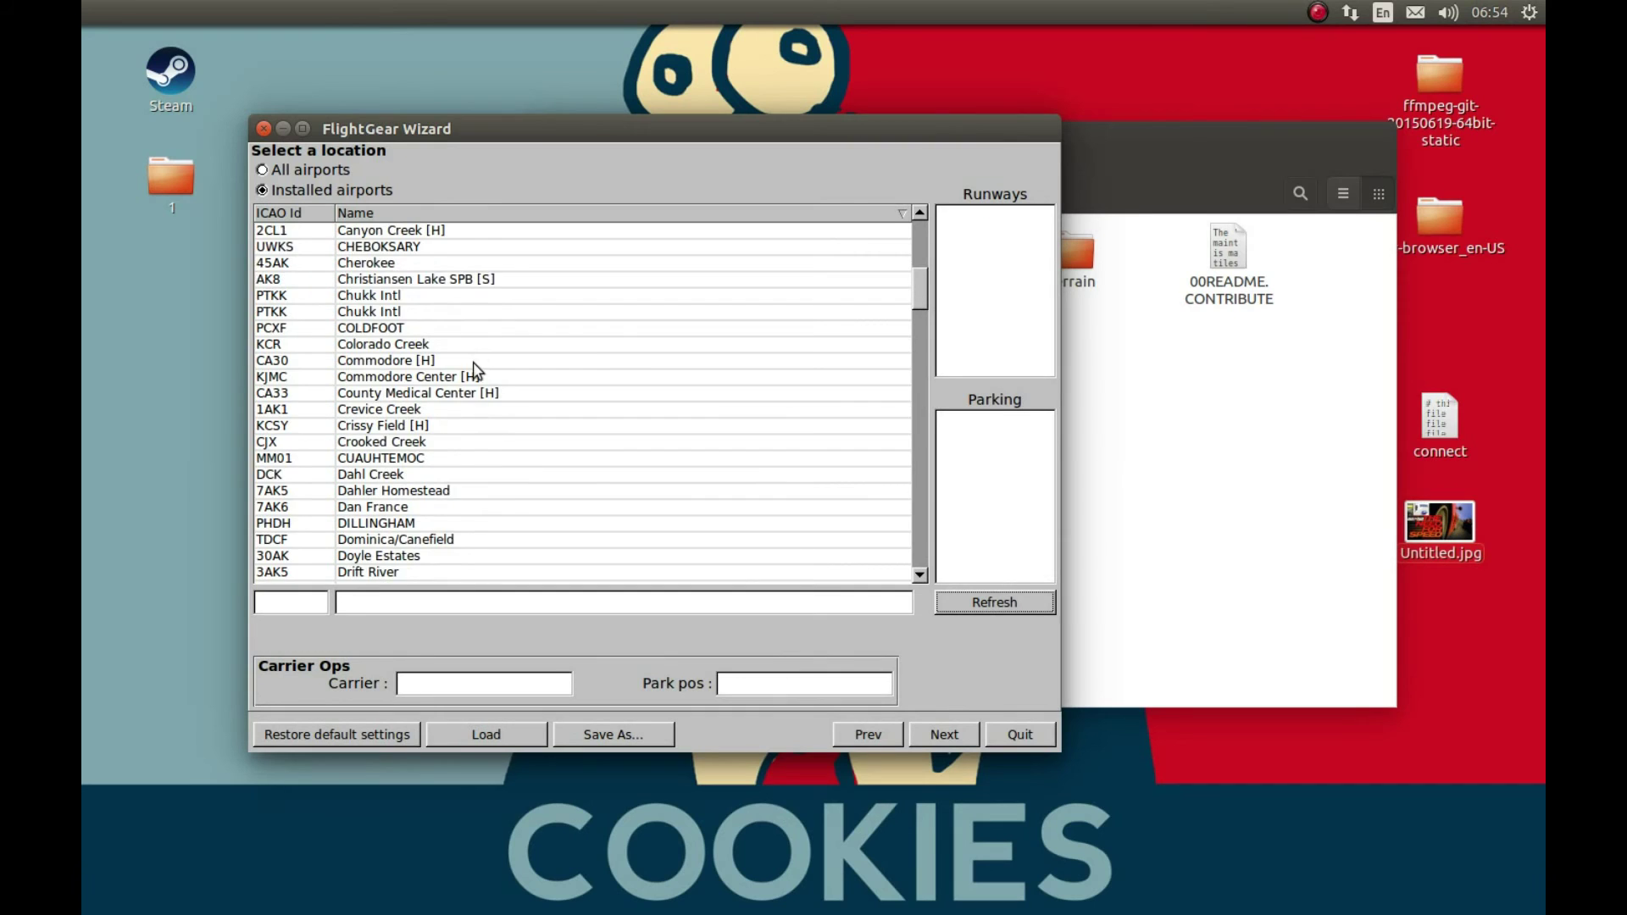
scroll(882, 381, down, 6)
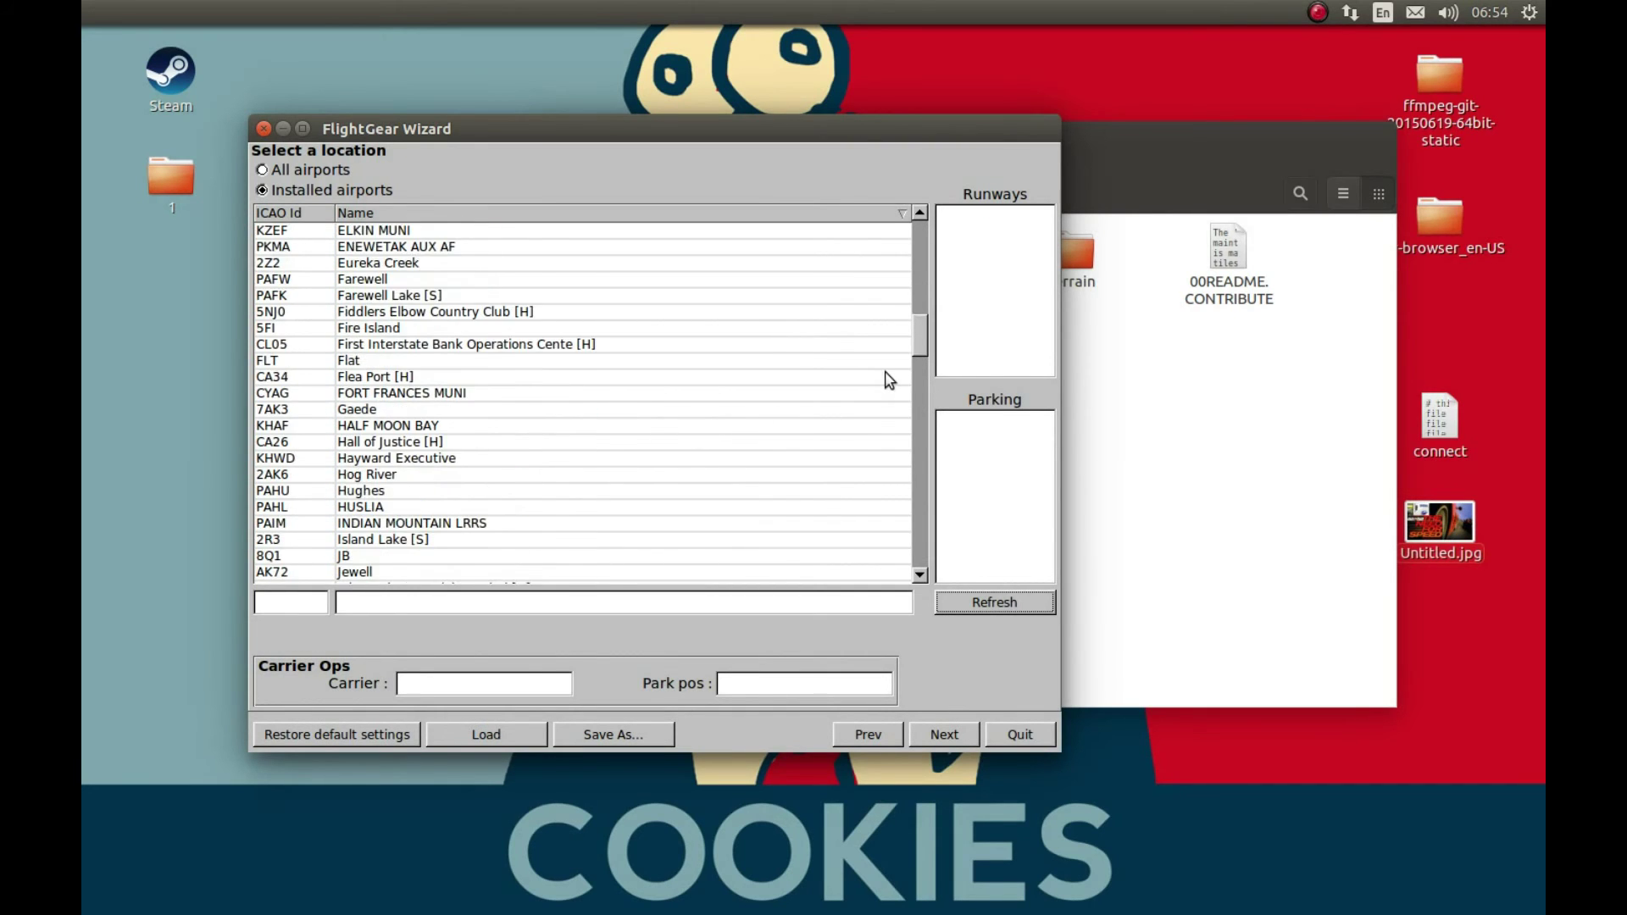
drag(920, 343, 926, 256)
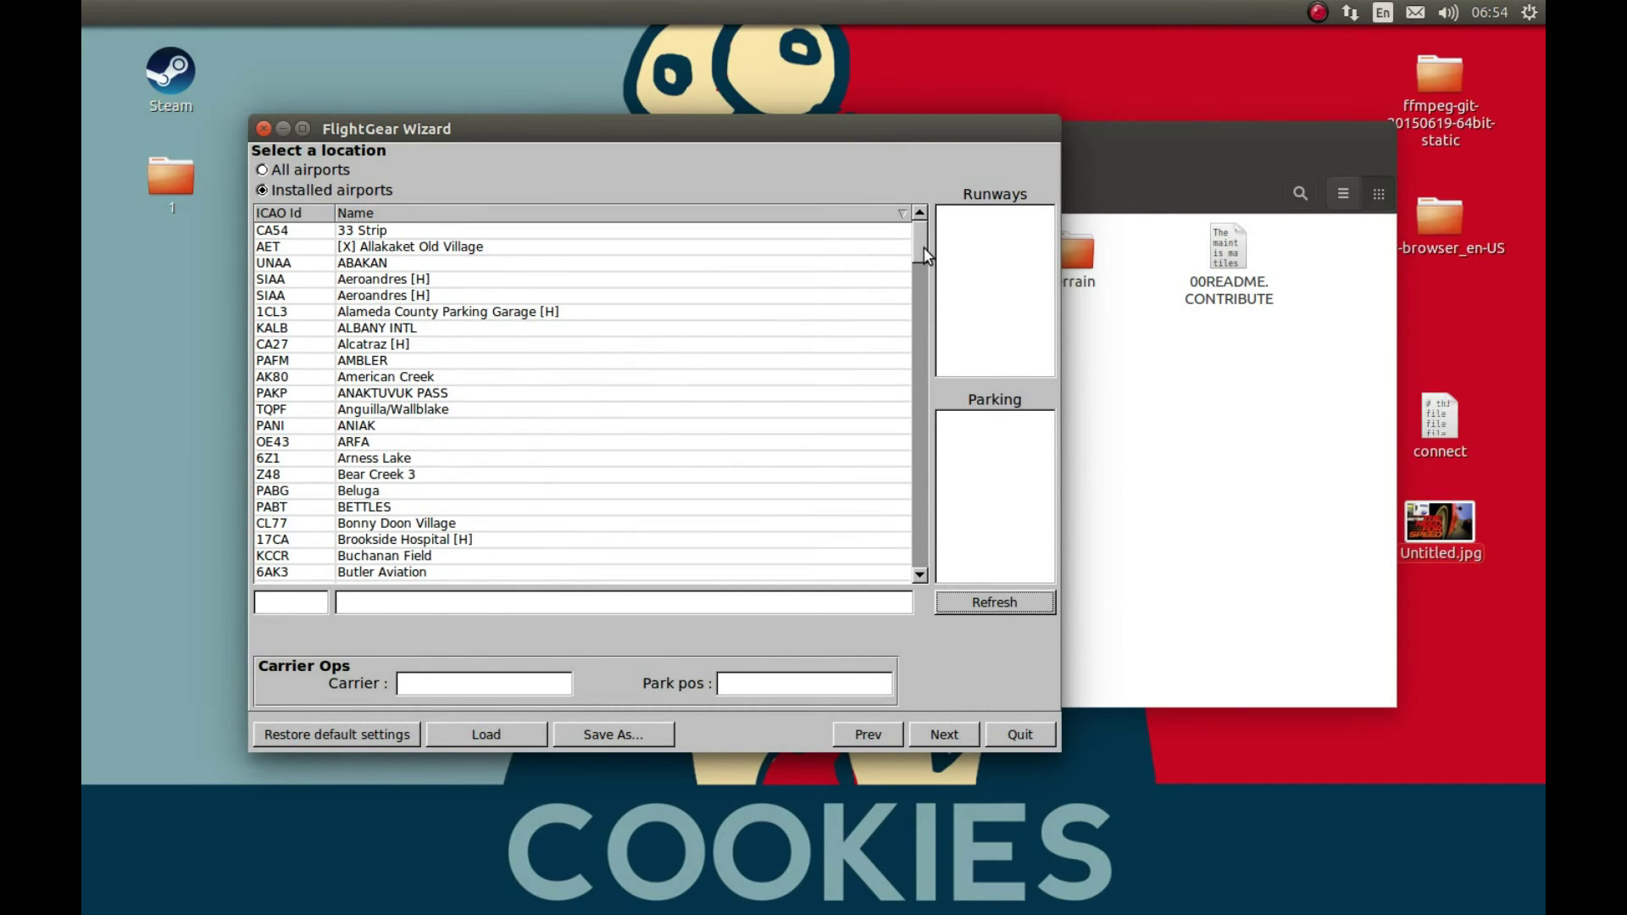
- Close the FlightGear Wizard and return to Firefox on the FlightGear homepage tab
click(263, 127)
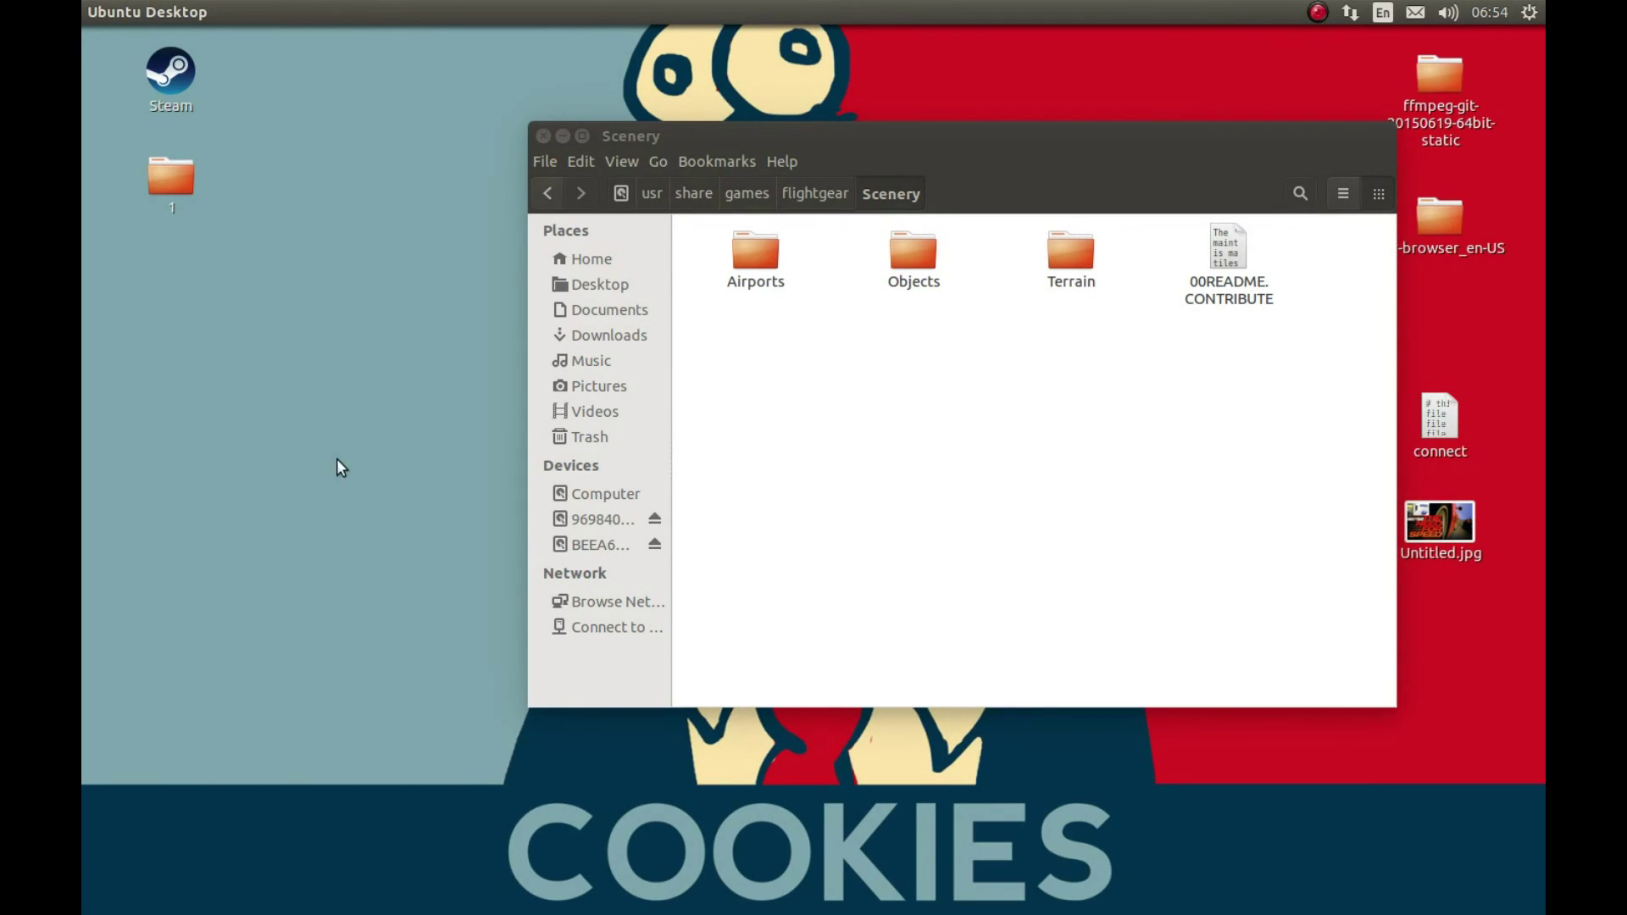
mouse_move(82, 442)
click(113, 178)
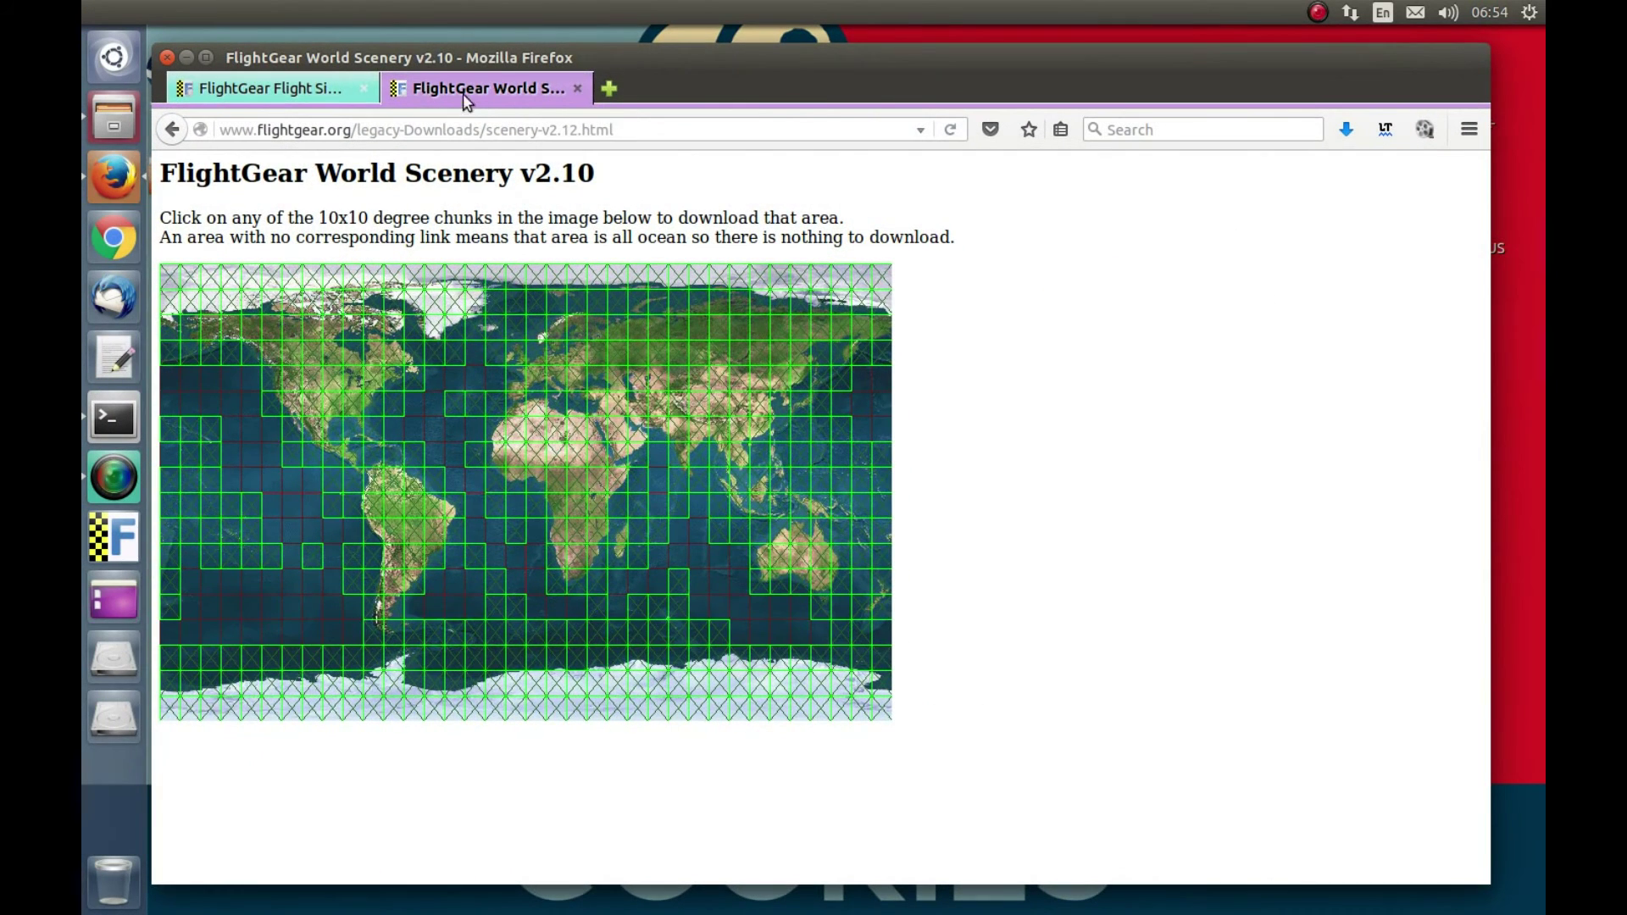
click(278, 92)
- Close the World Scenery tab and open the Download Aircraft page in a new tab
middle_click(471, 86)
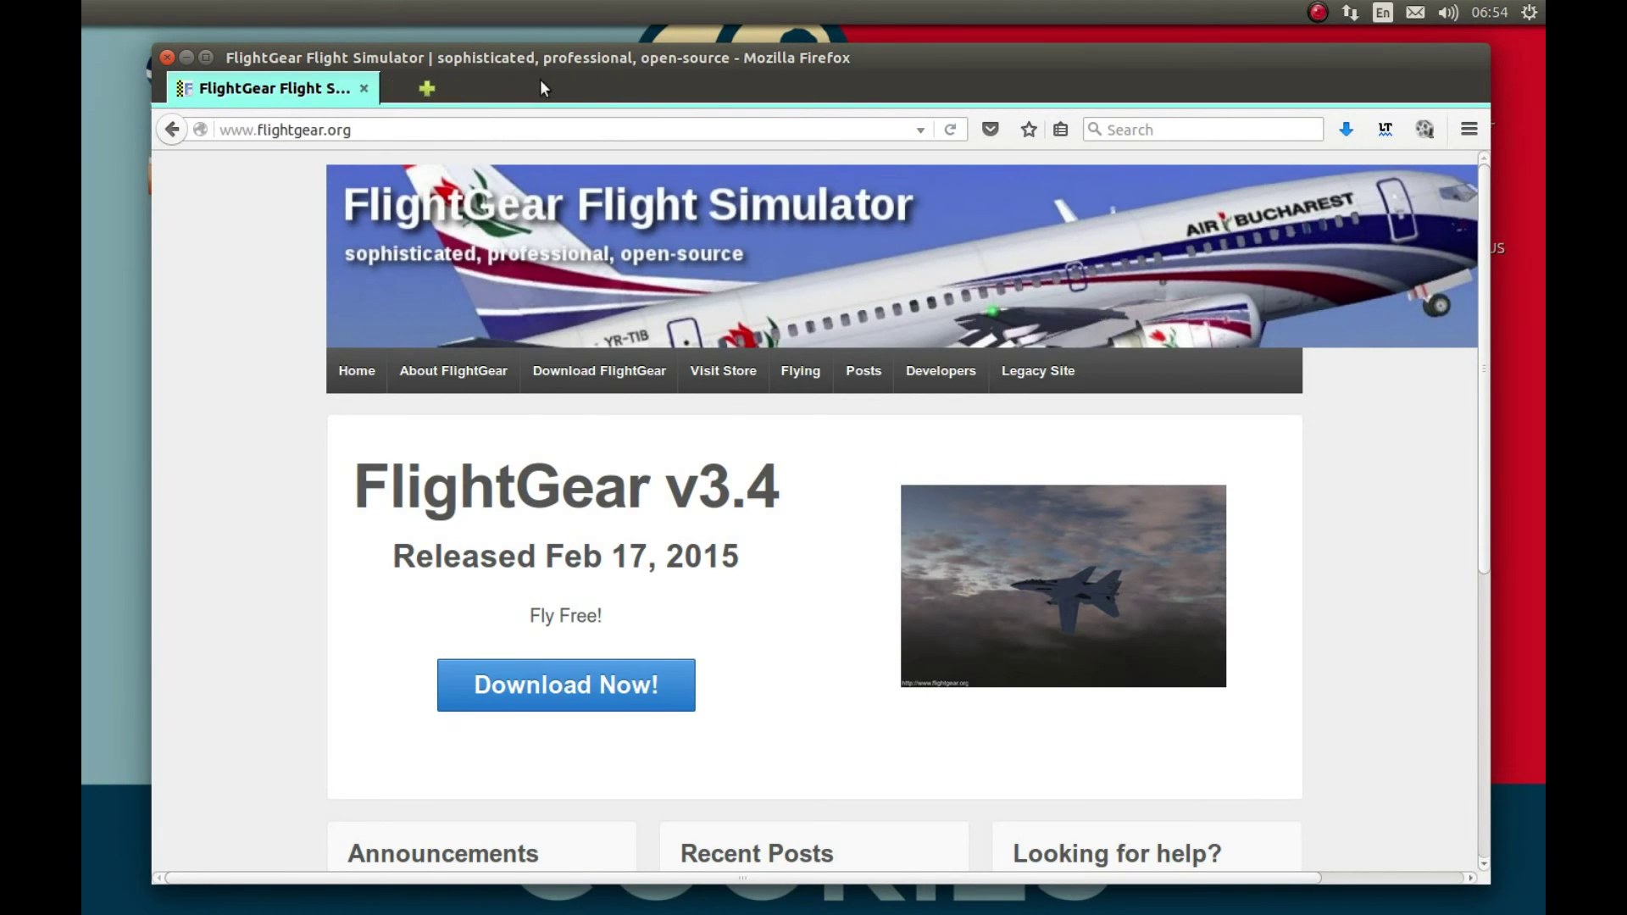
mouse_move(624, 368)
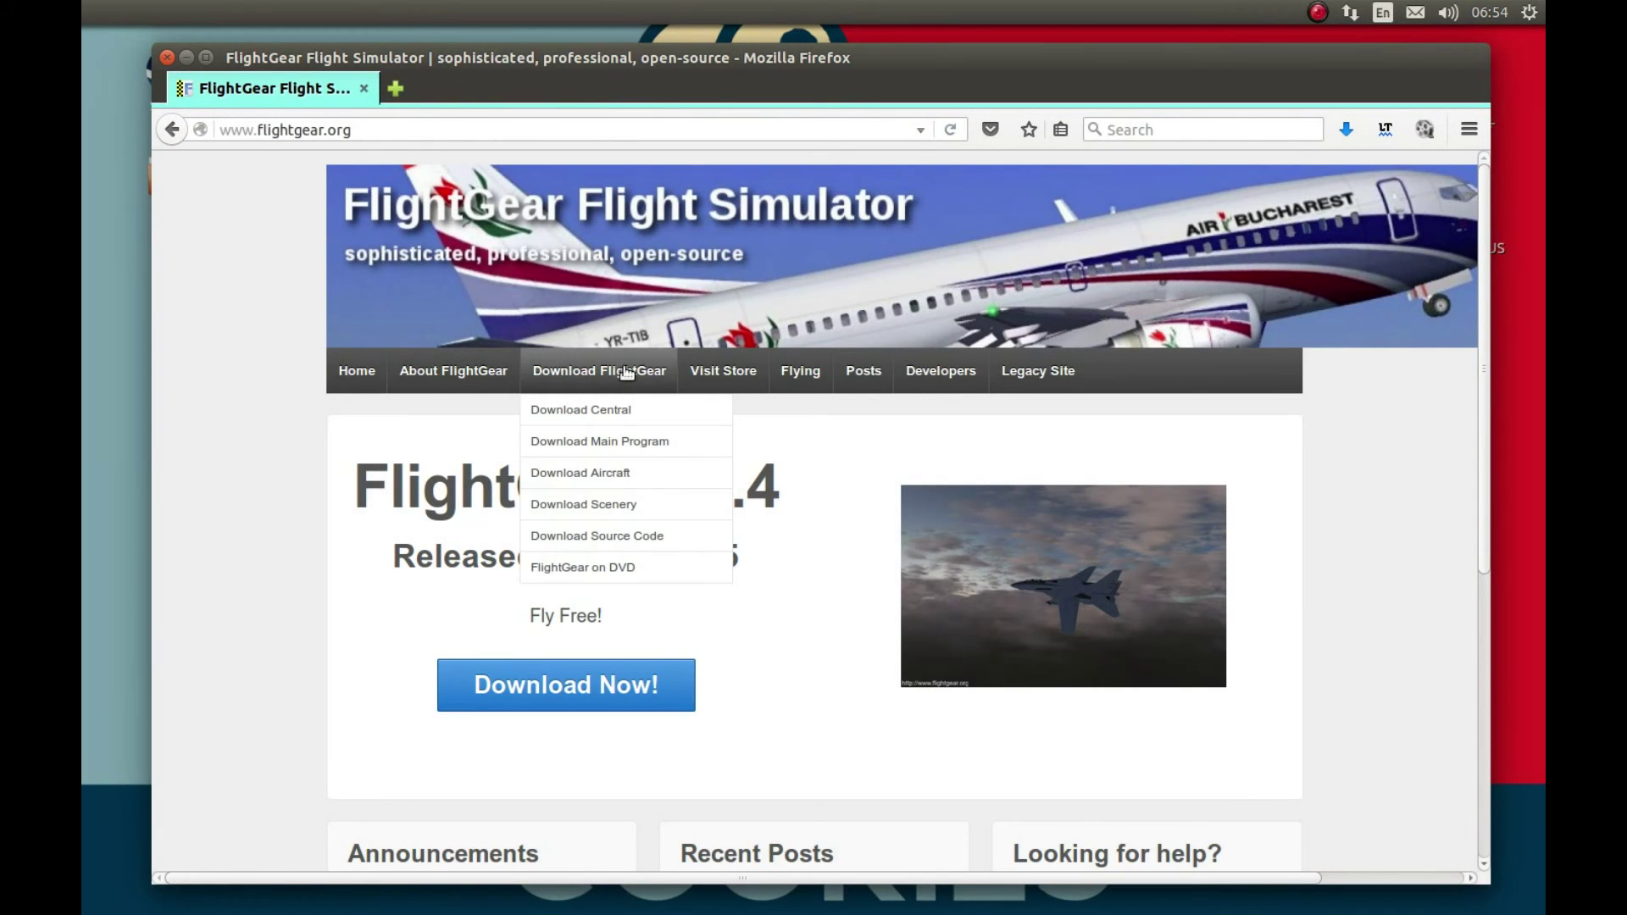
middle_click(588, 475)
- Download the A-10 zip (A-10_20140909.zip) from the second mirror and open it in Archive Manager
click(508, 100)
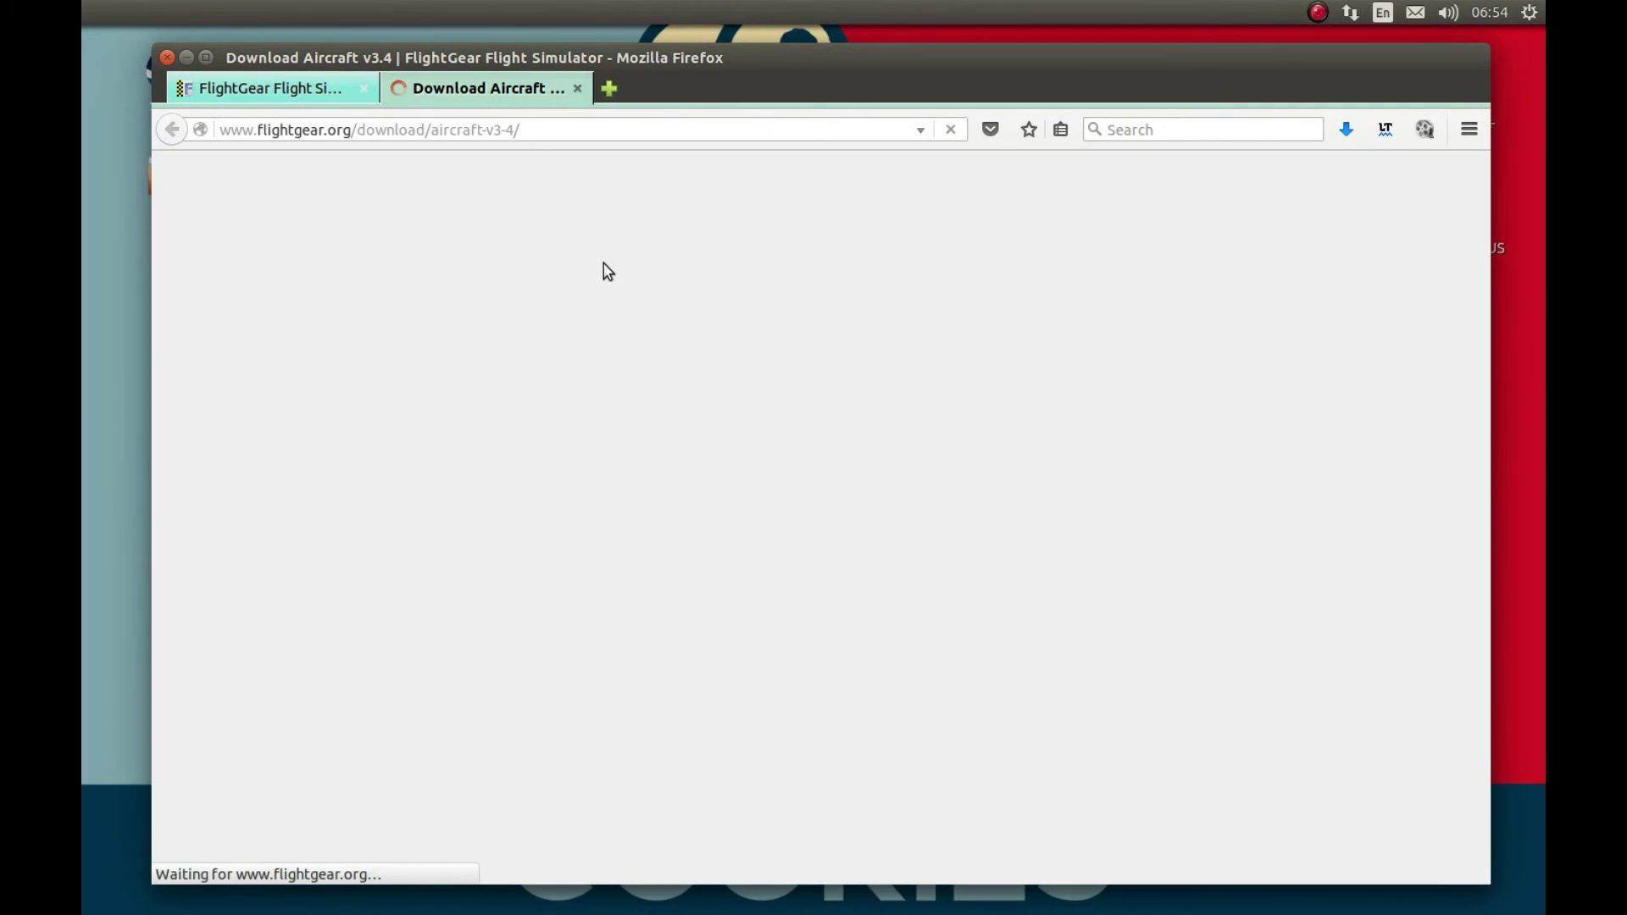
scroll(509, 491, down, 8)
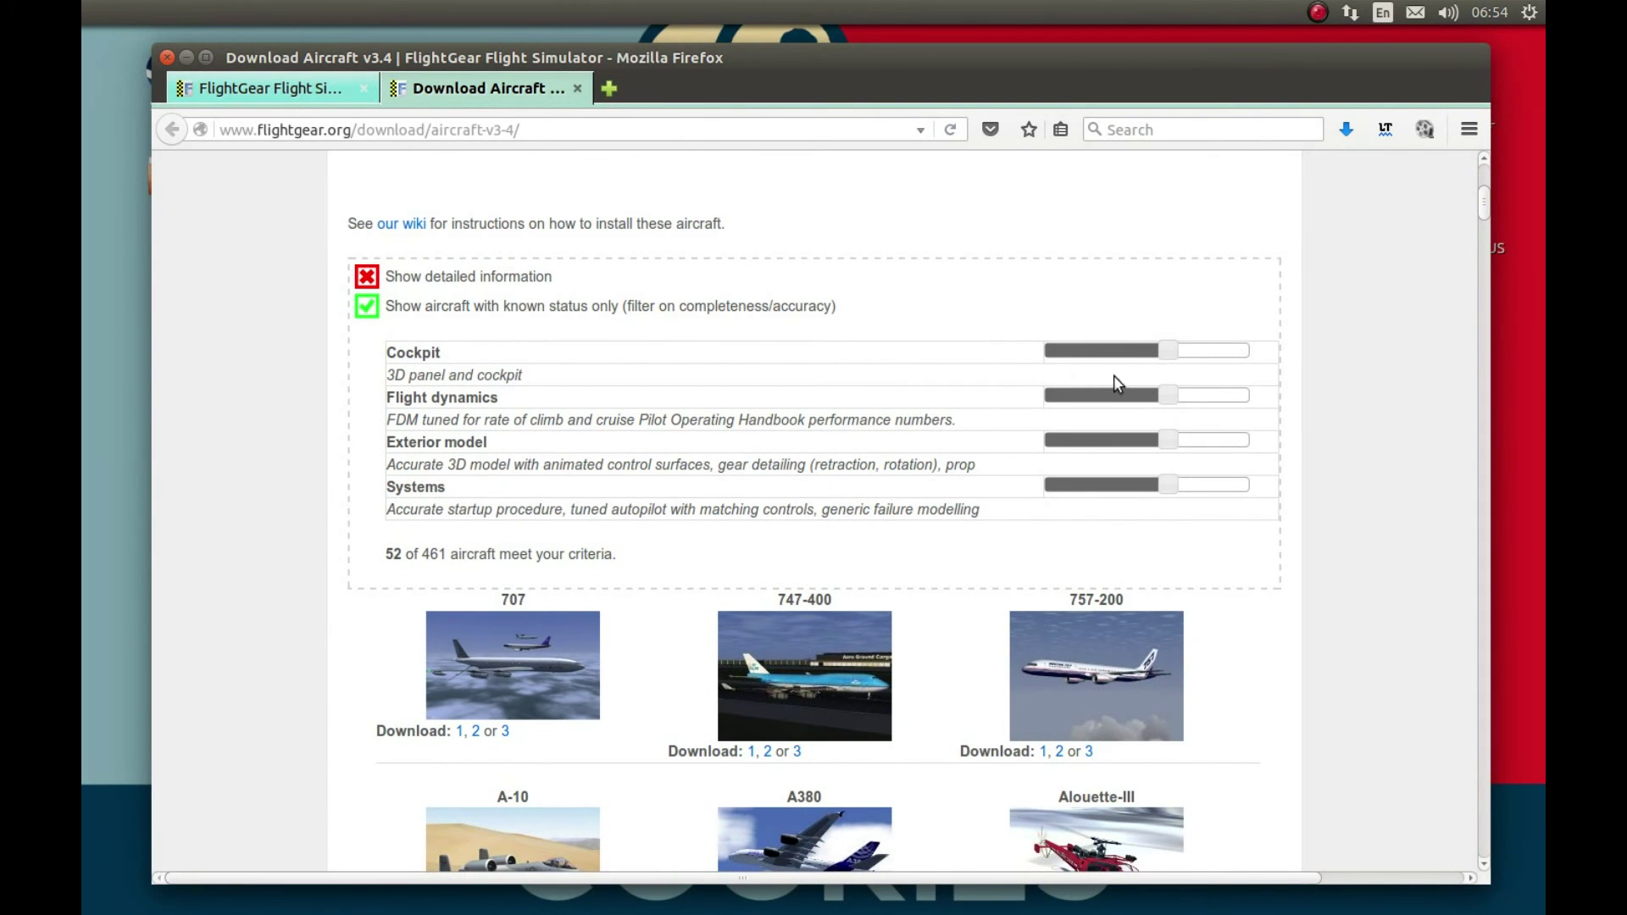
scroll(847, 474, down, 5)
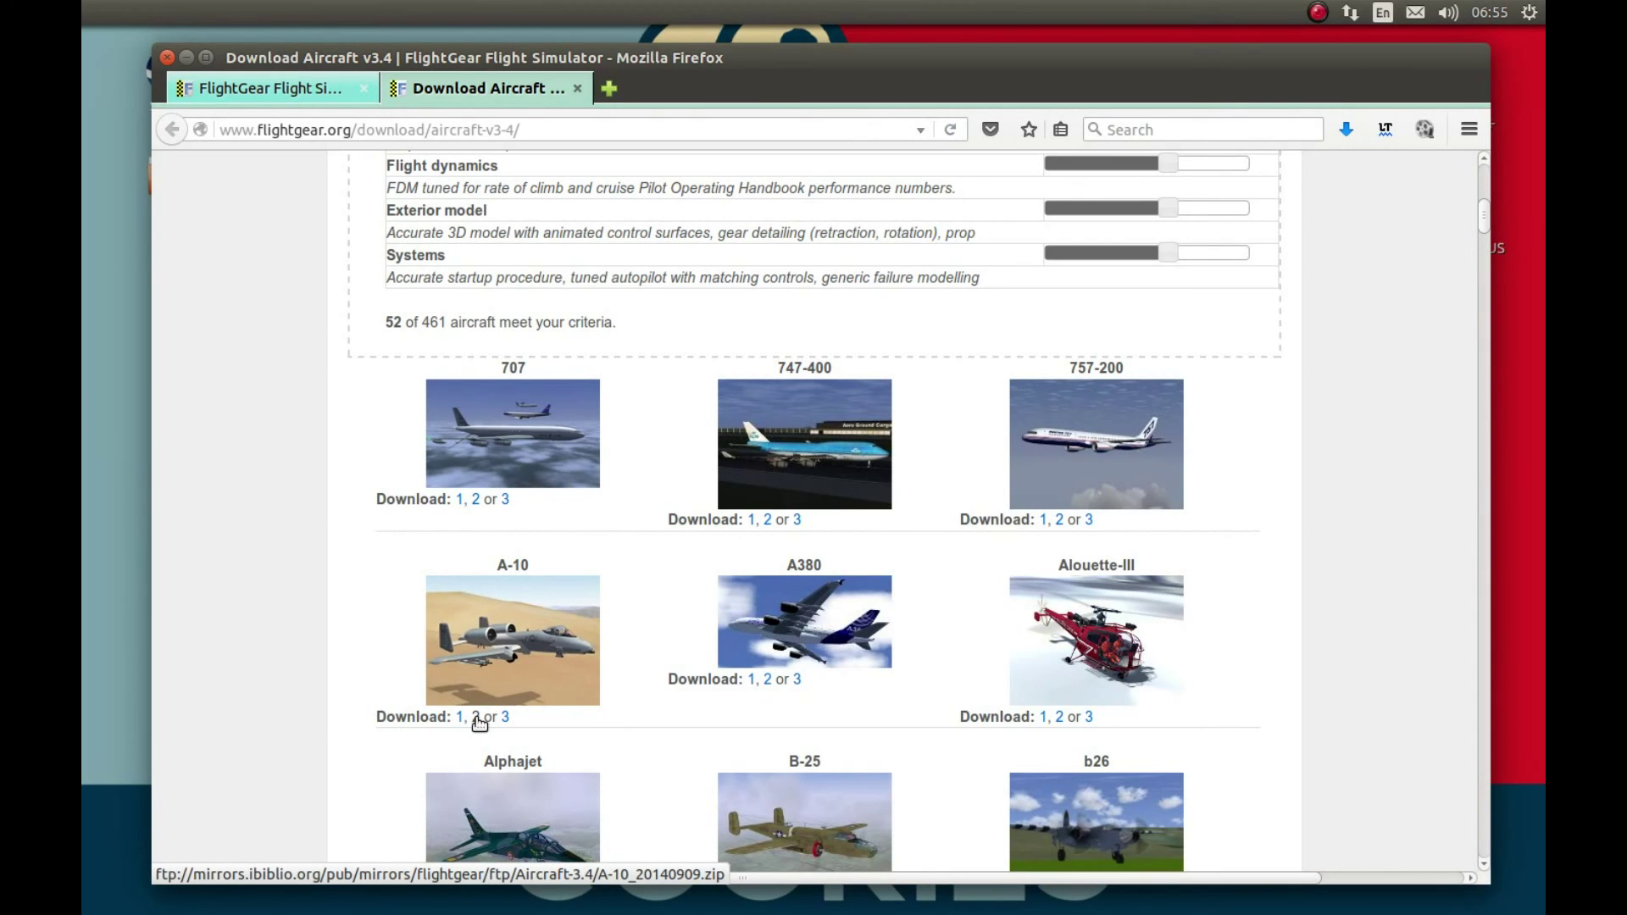
click(476, 716)
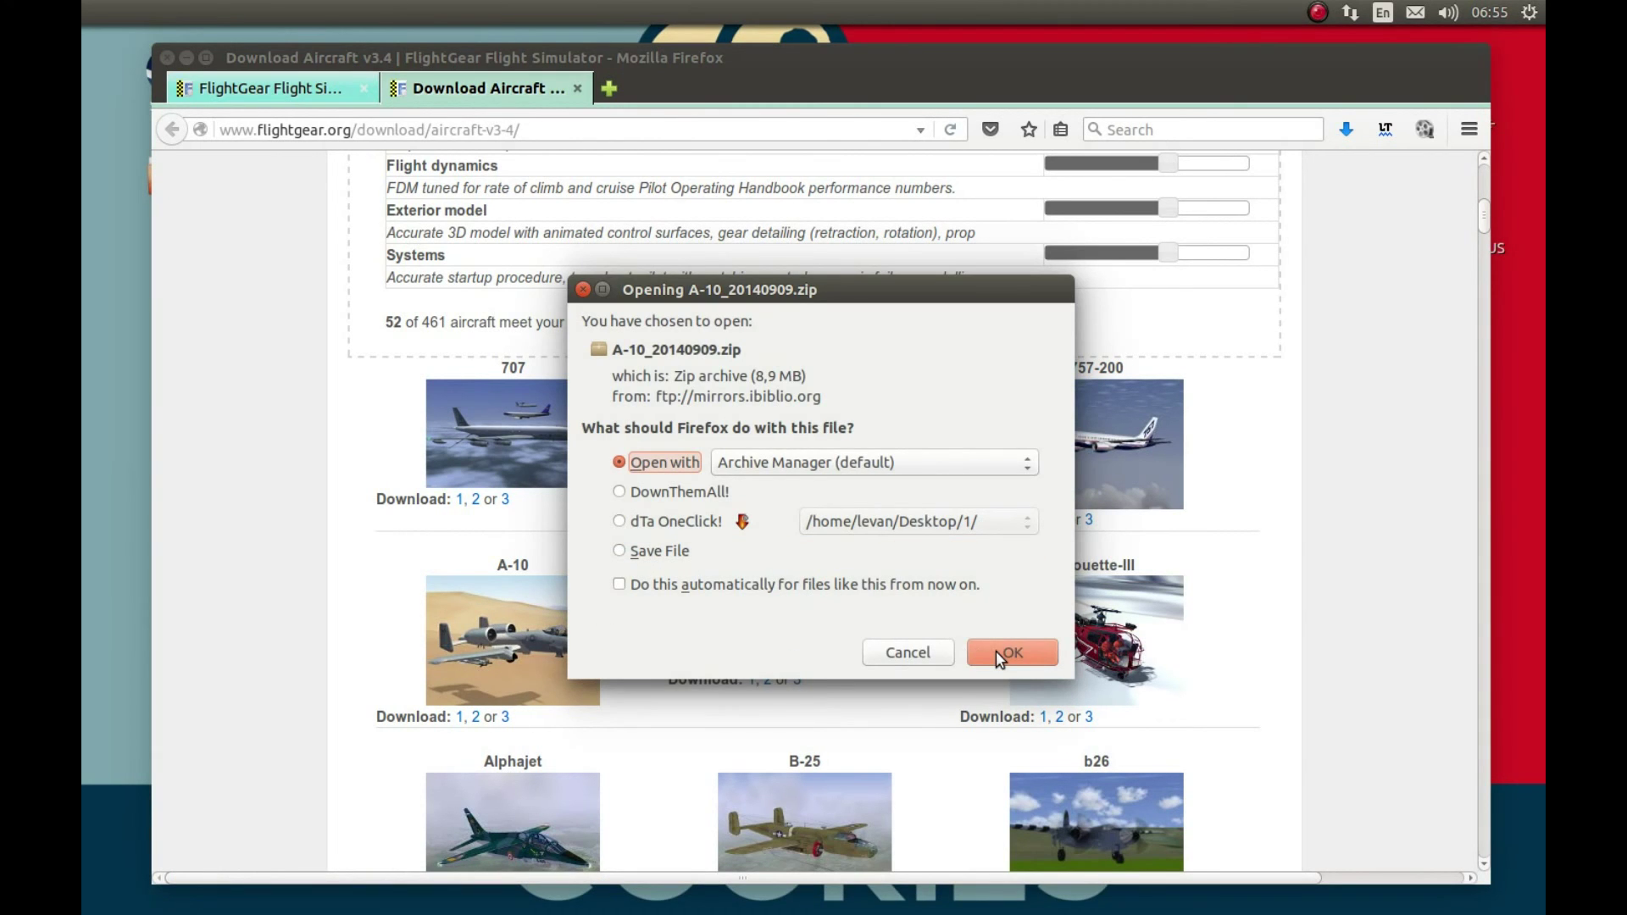
click(996, 652)
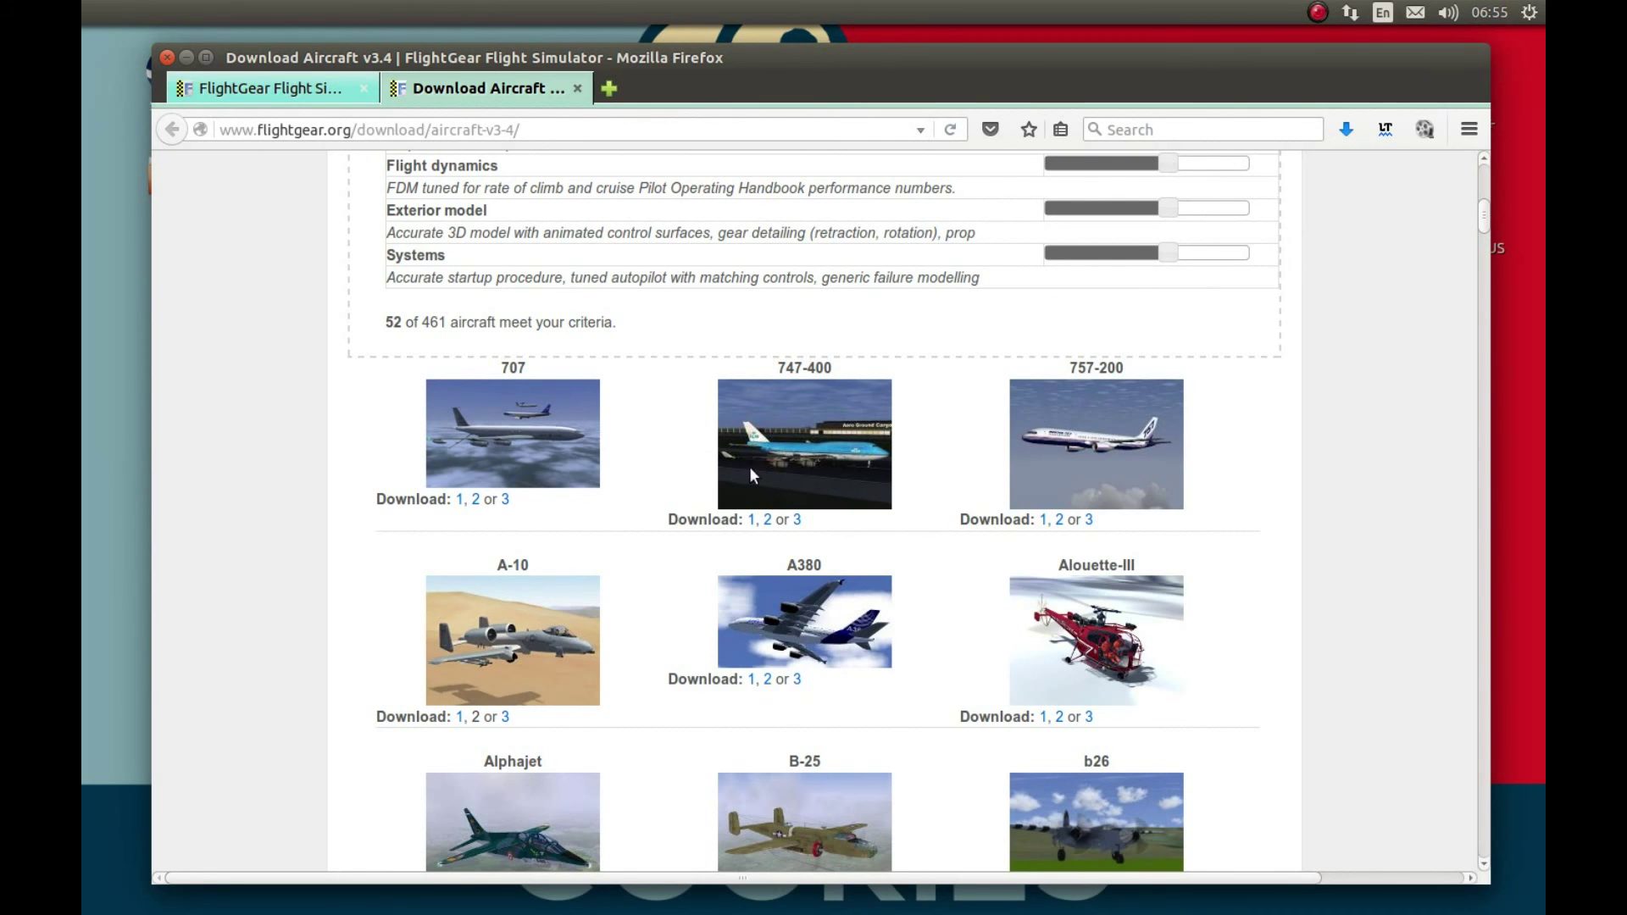
scroll(1310, 195, up, 4)
scroll(923, 511, down, 4)
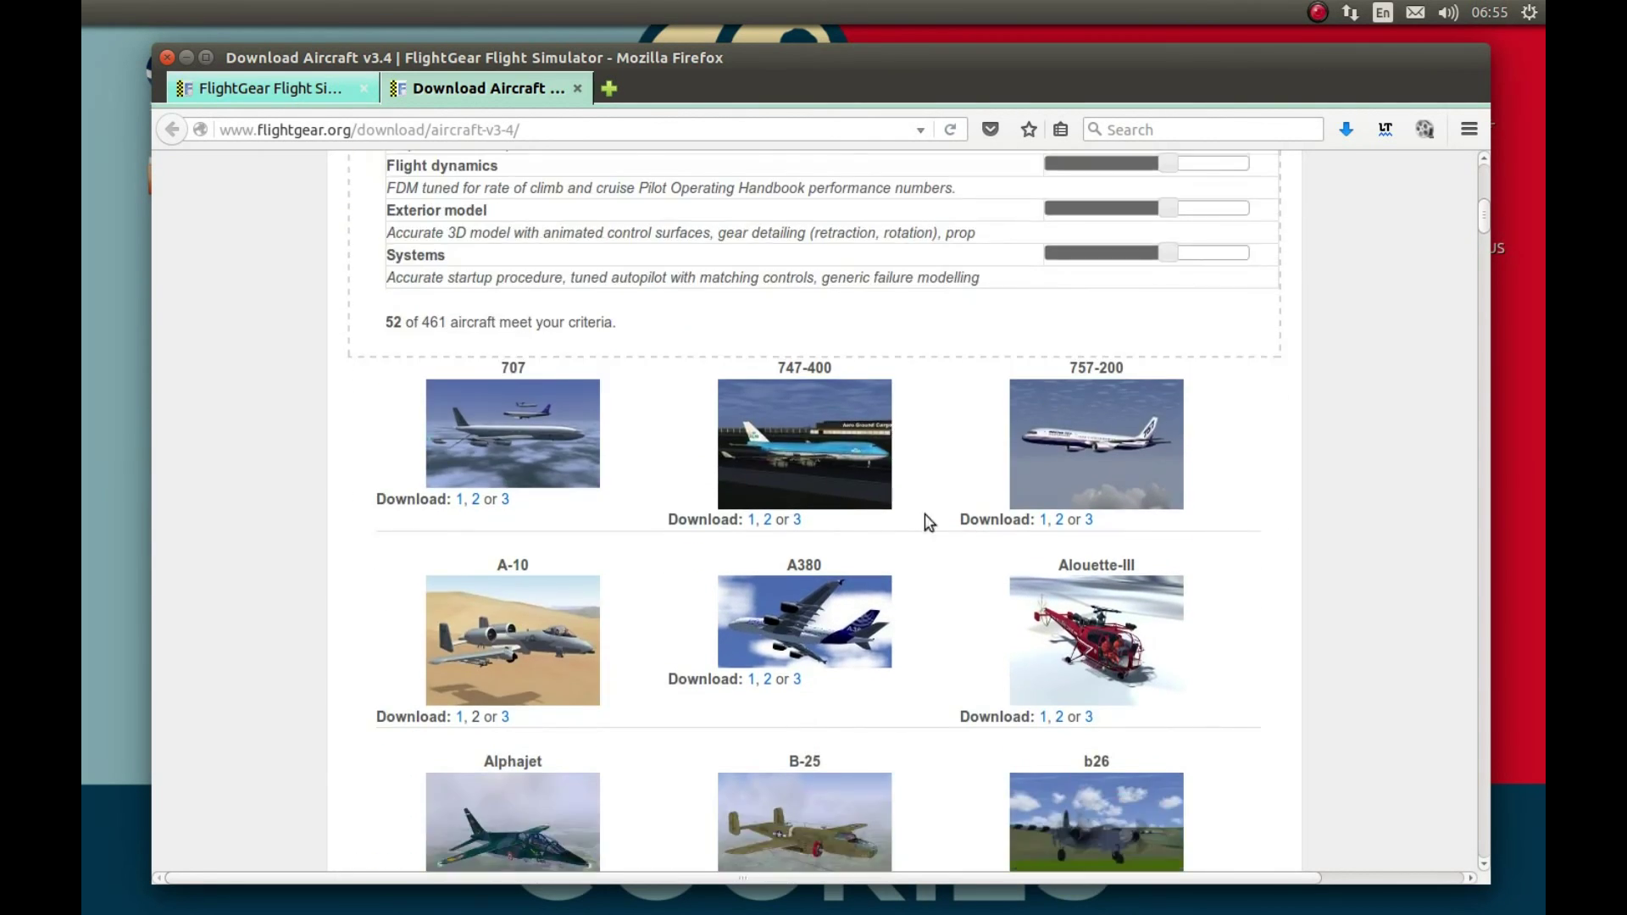
click(480, 717)
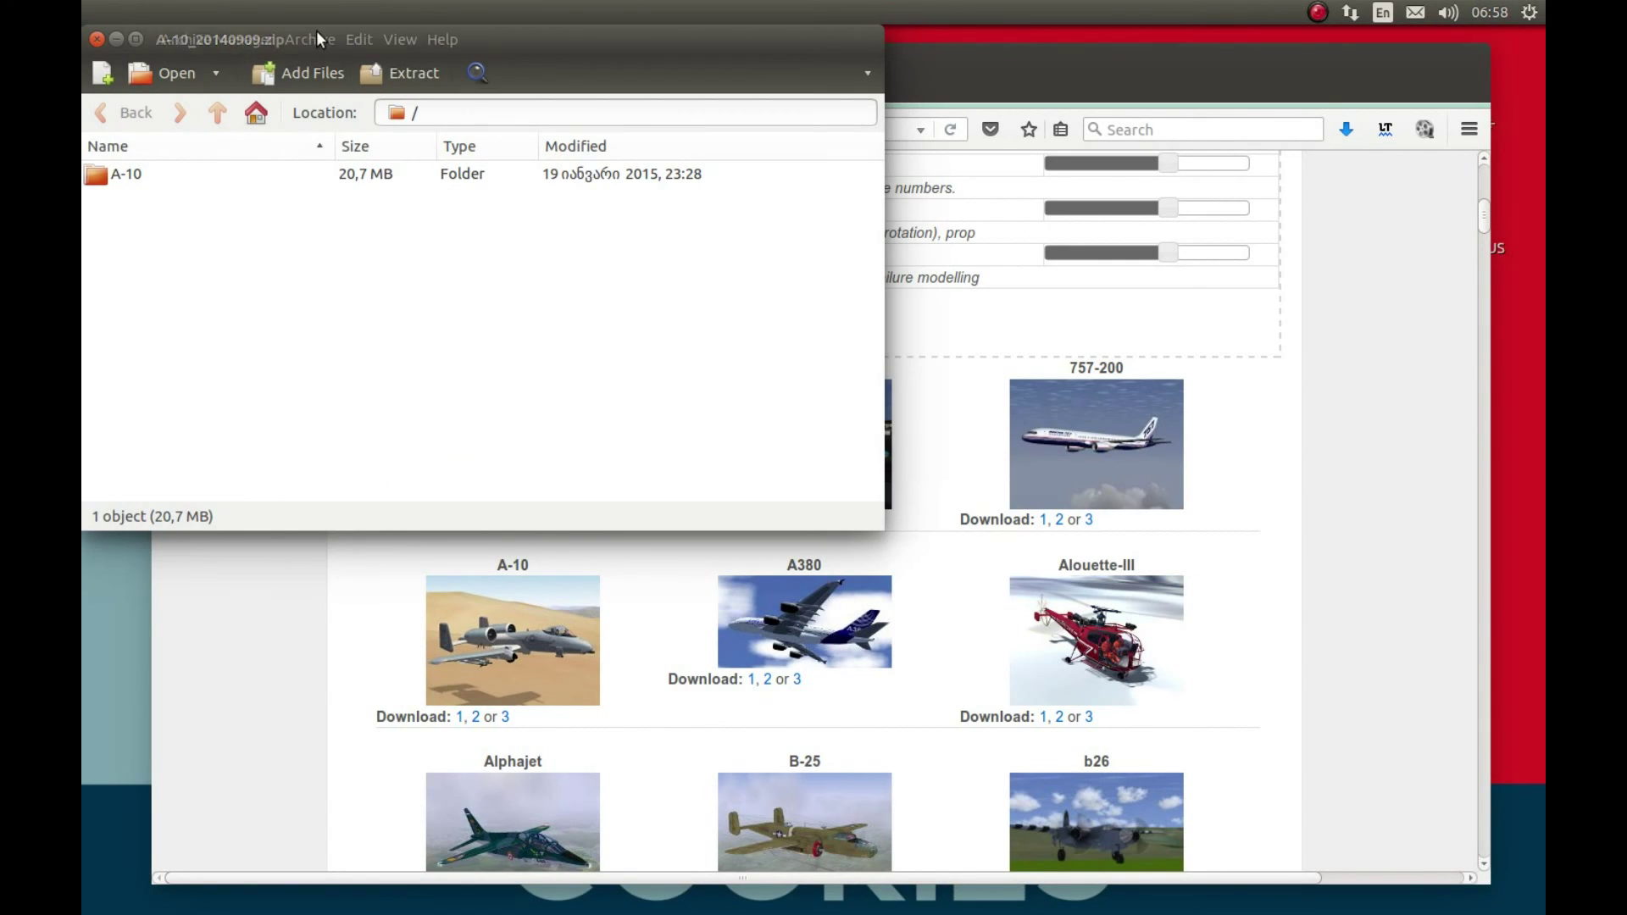
- Extract the A-10 folder from the archive onto the desktop and close Archive Manager
drag(362, 39, 781, 161)
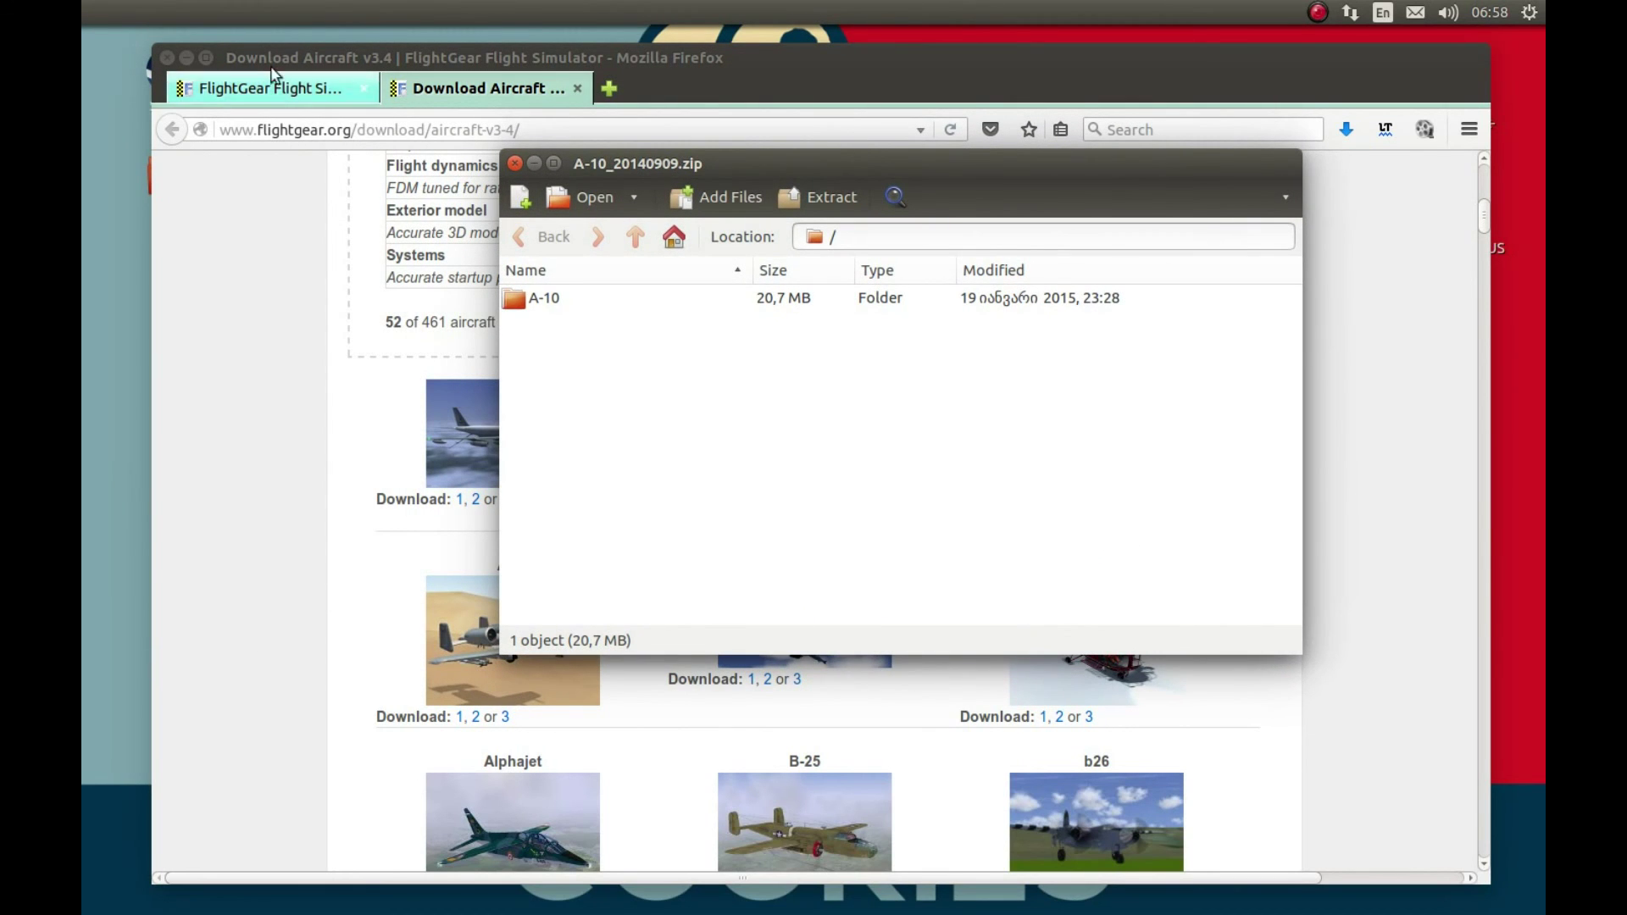
click(388, 186)
key(ctrl+alt+0)
drag(563, 305, 273, 383)
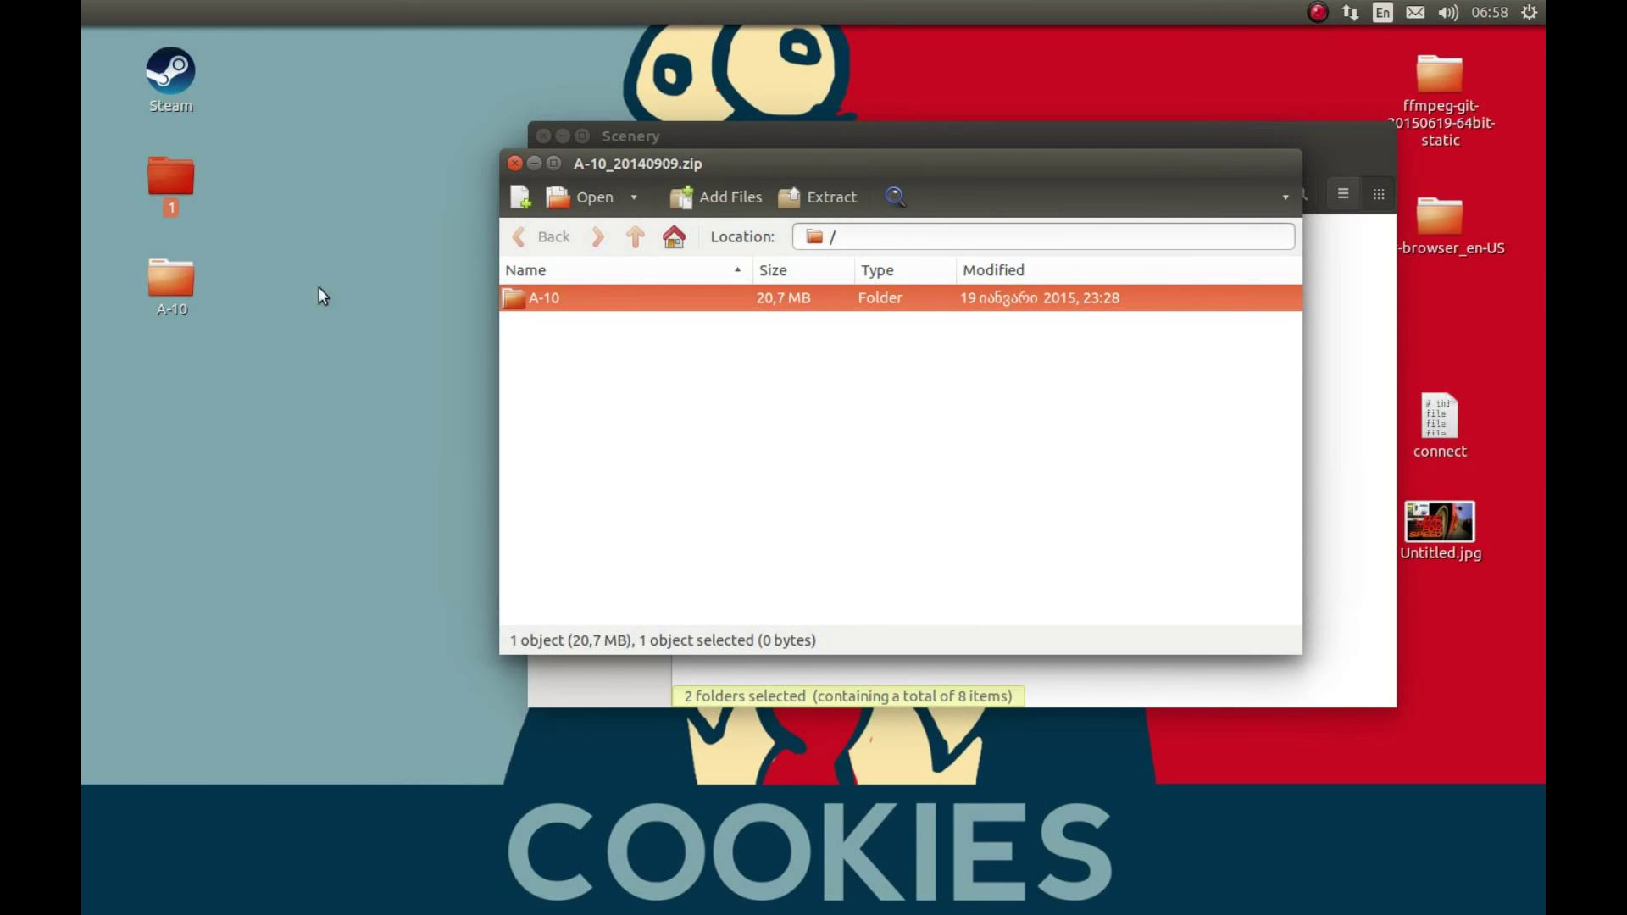
click(516, 165)
- Cut the A-10 folder on the desktop so it can be moved
click(170, 280)
right_click(169, 278)
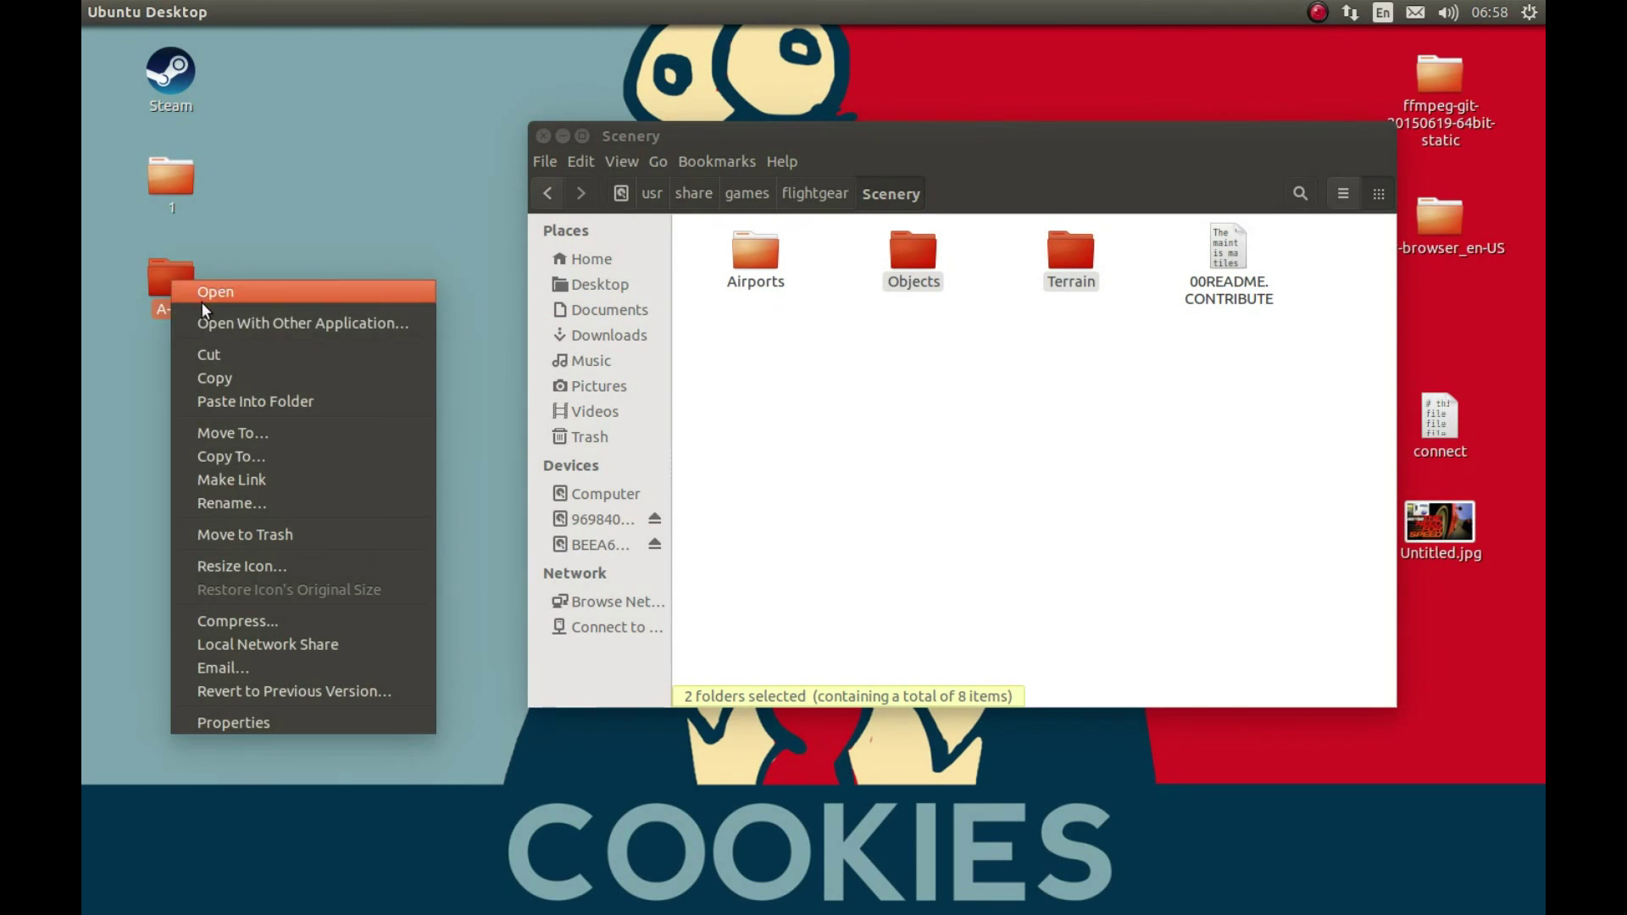
click(210, 351)
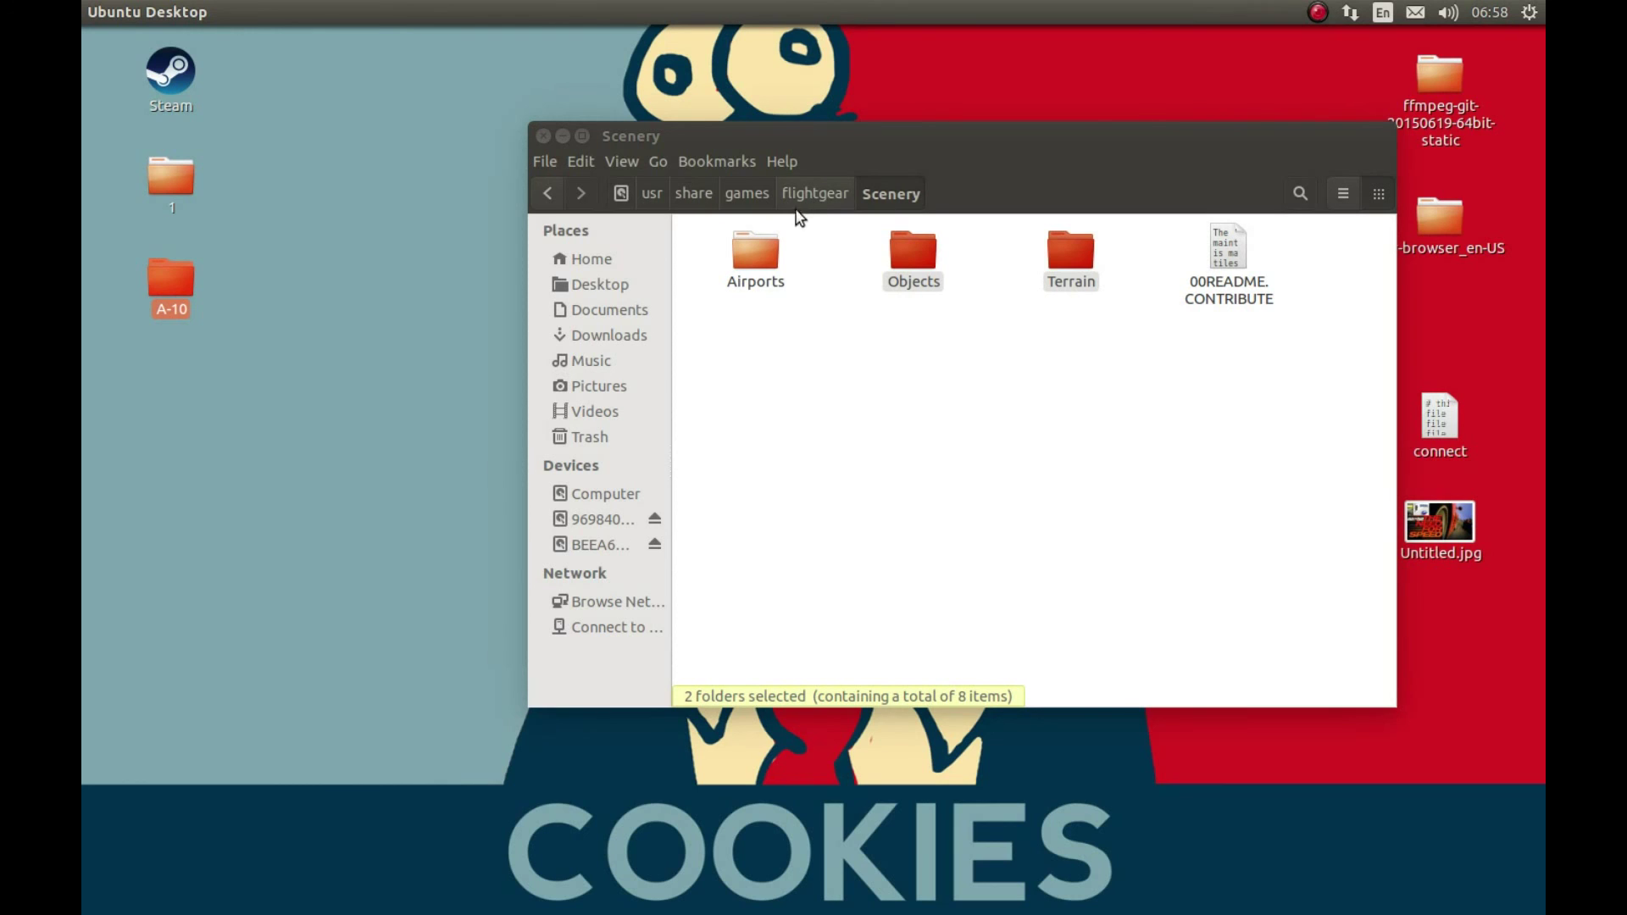
- Paste the A-10 folder into flightgear's Aircraft folder, then close the Files window
click(824, 195)
click(823, 193)
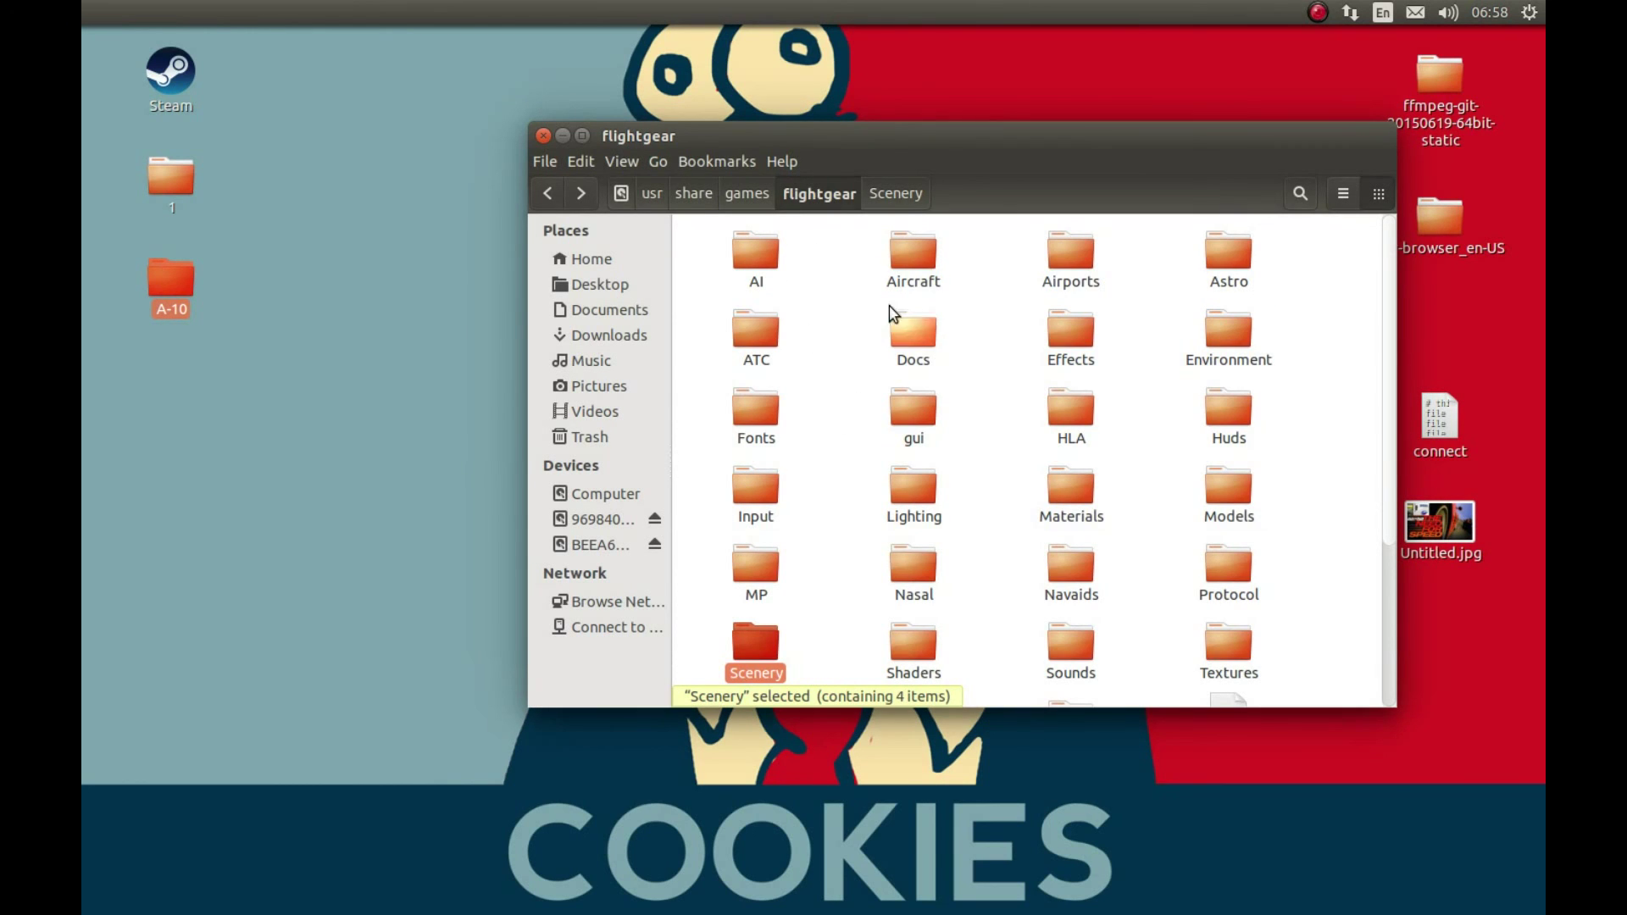
click(912, 253)
double_click(912, 253)
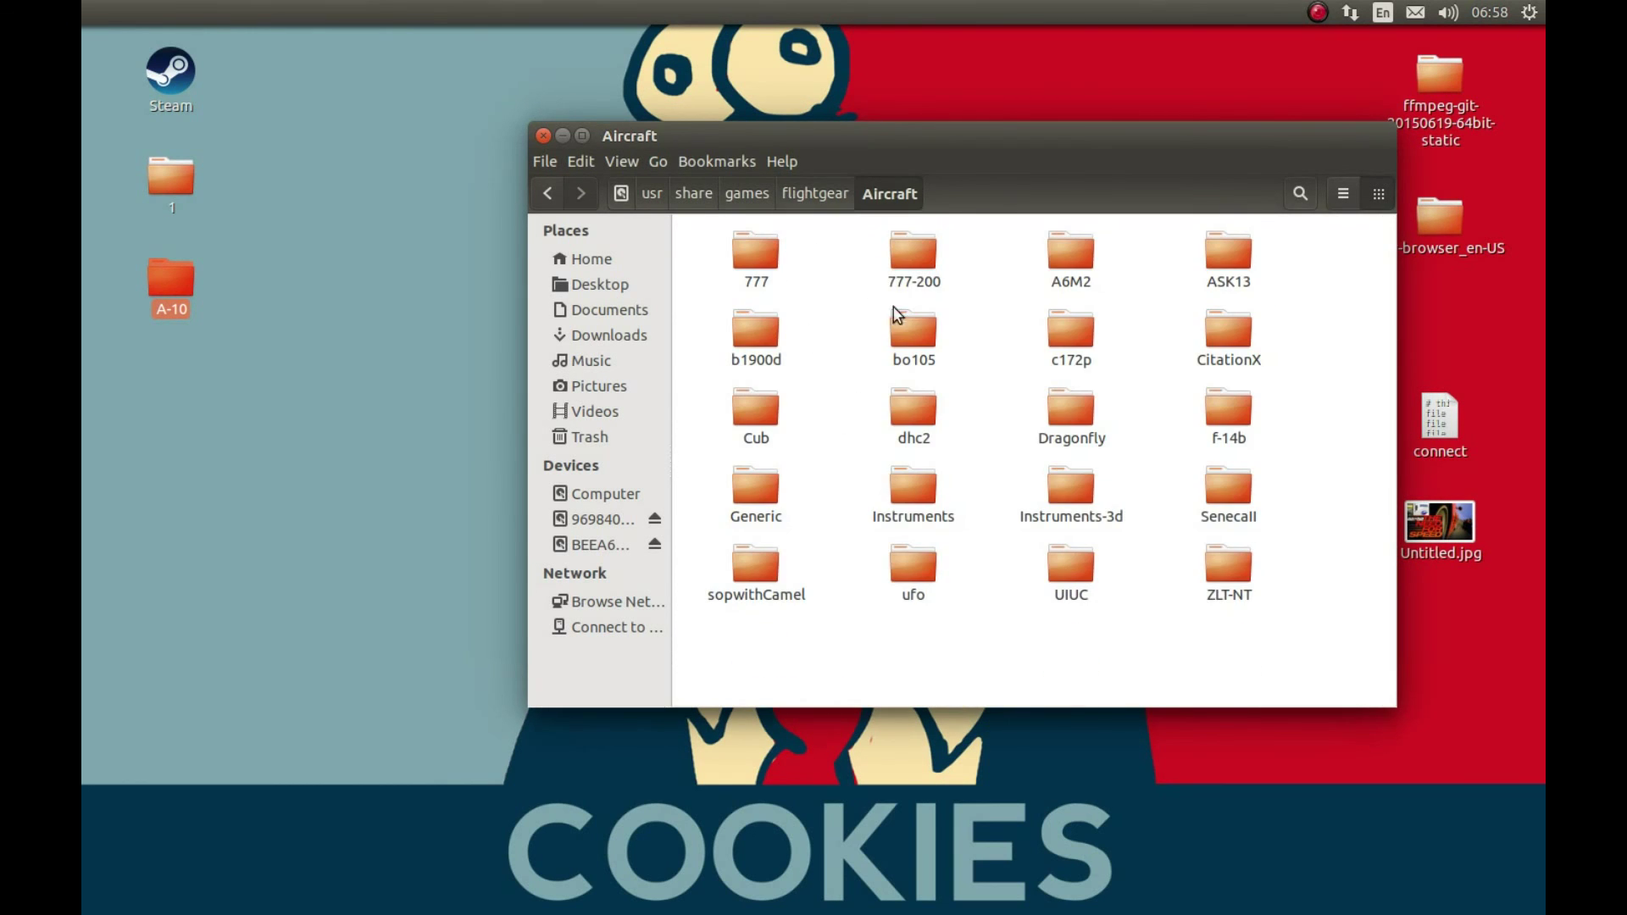
right_click(901, 666)
click(932, 708)
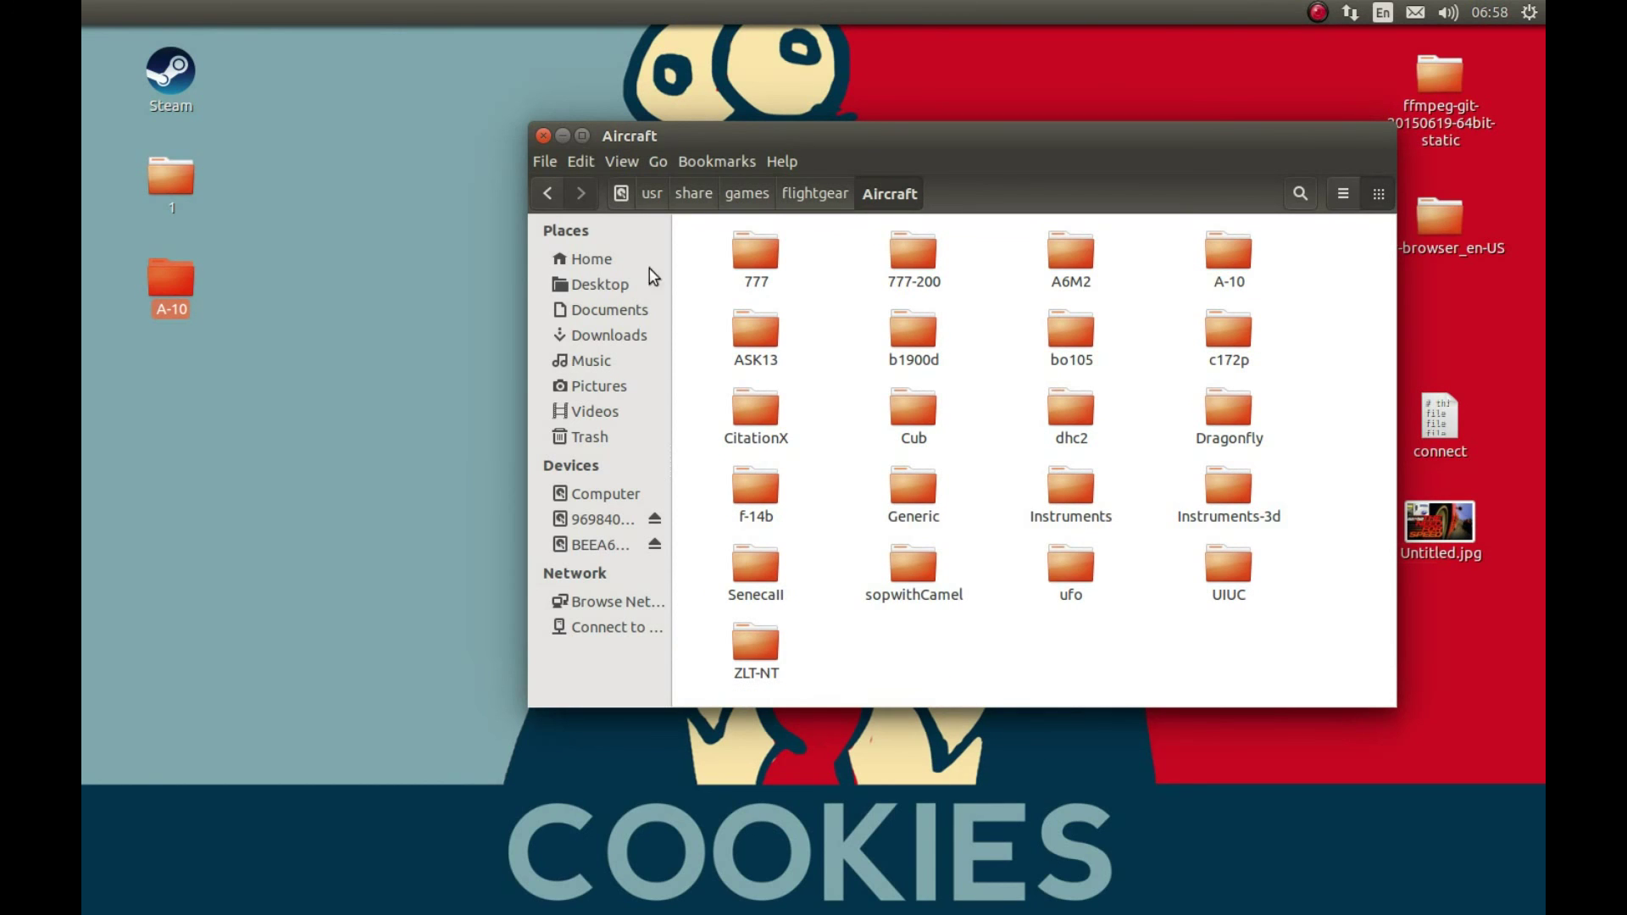
click(542, 136)
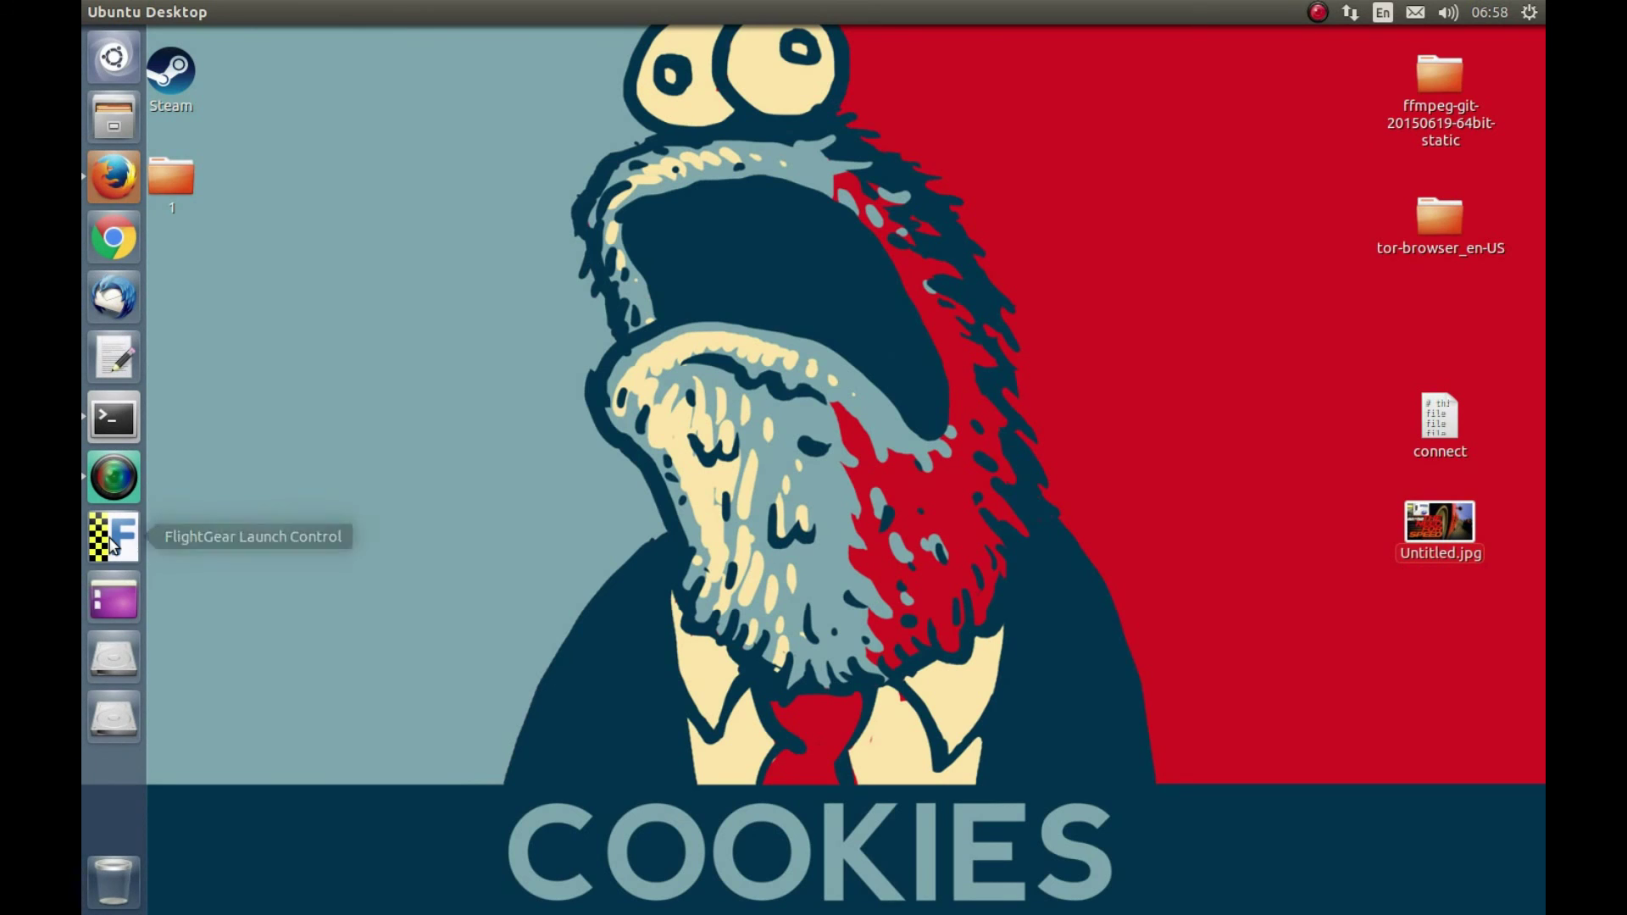
- Launch FlightGear Launch Control, select the Fairchild A-10, and rotate its 3D preview
click(123, 542)
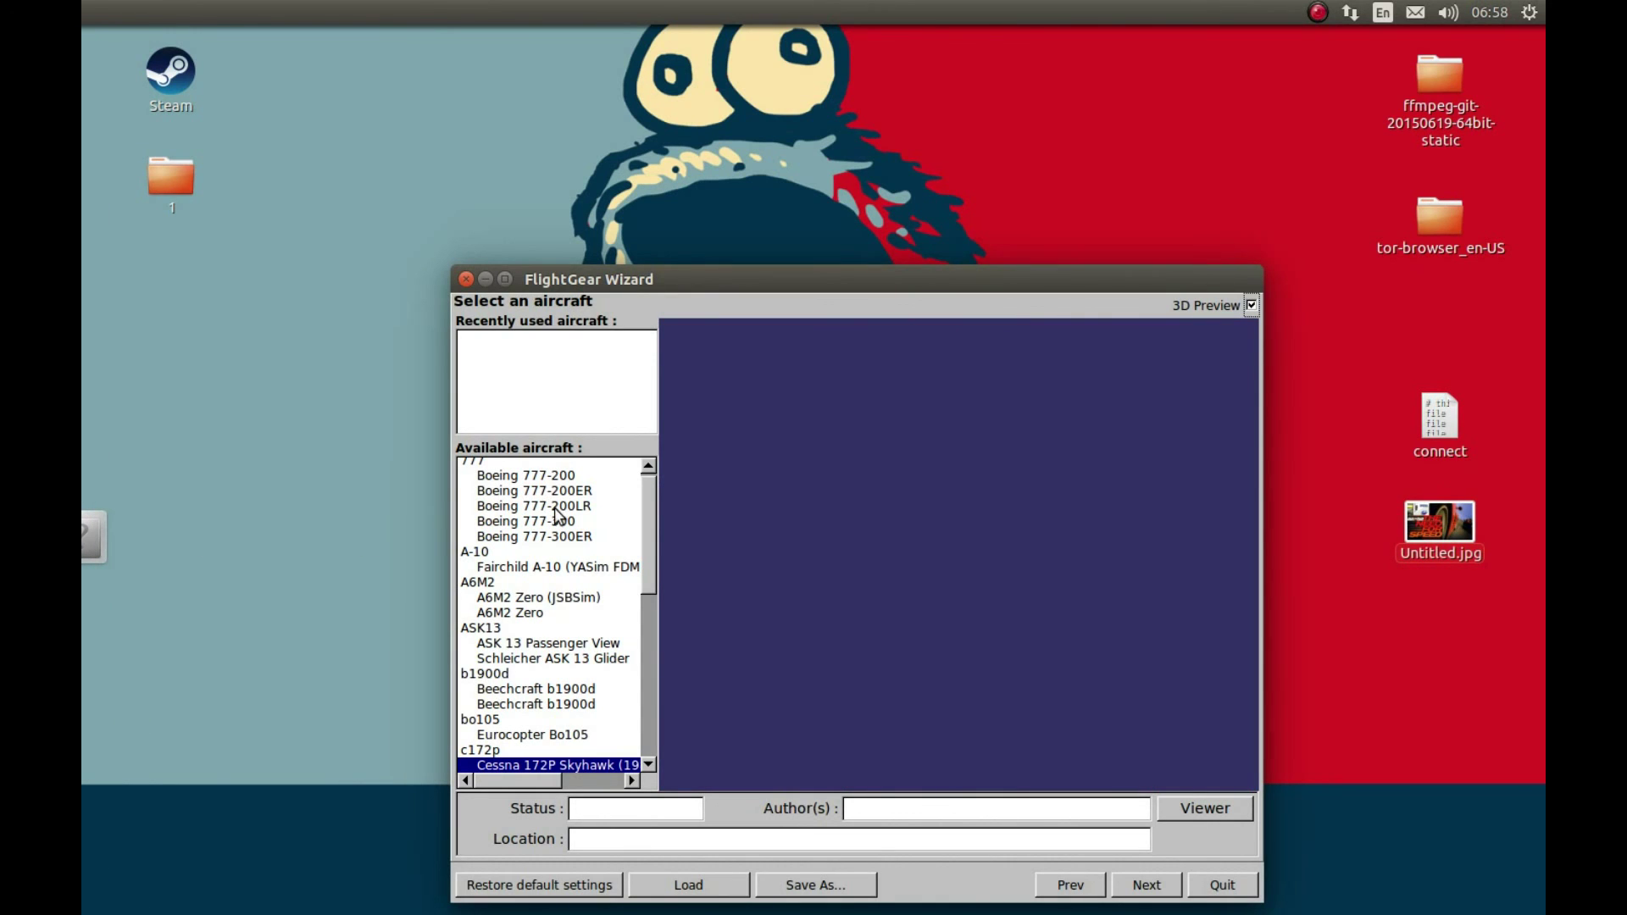
click(492, 573)
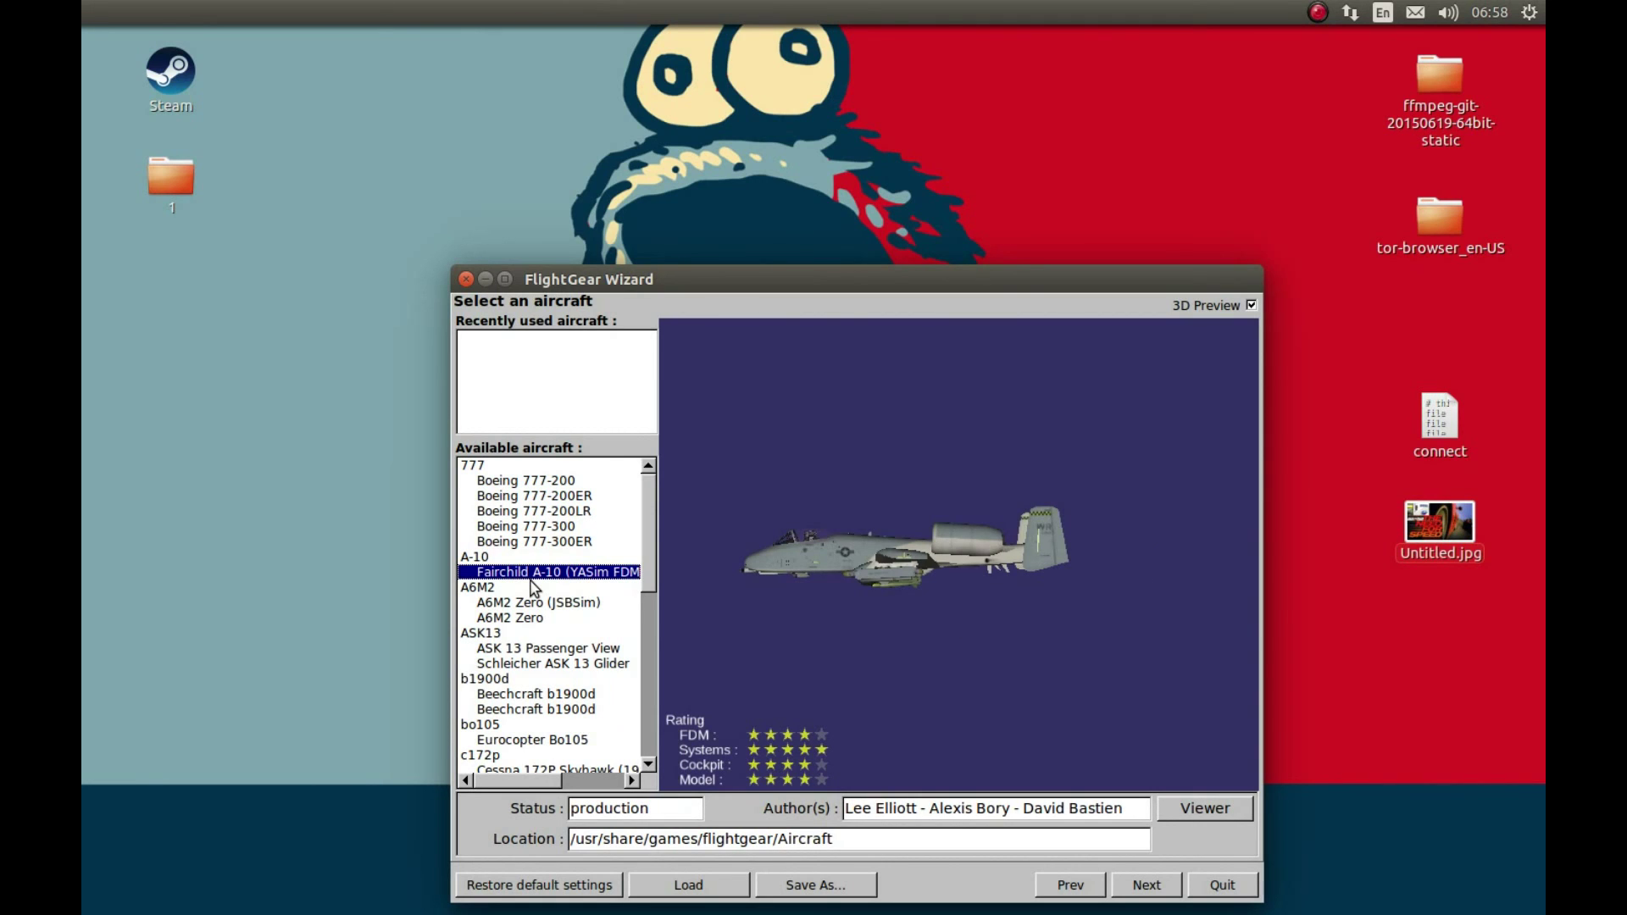
drag(830, 578, 1052, 591)
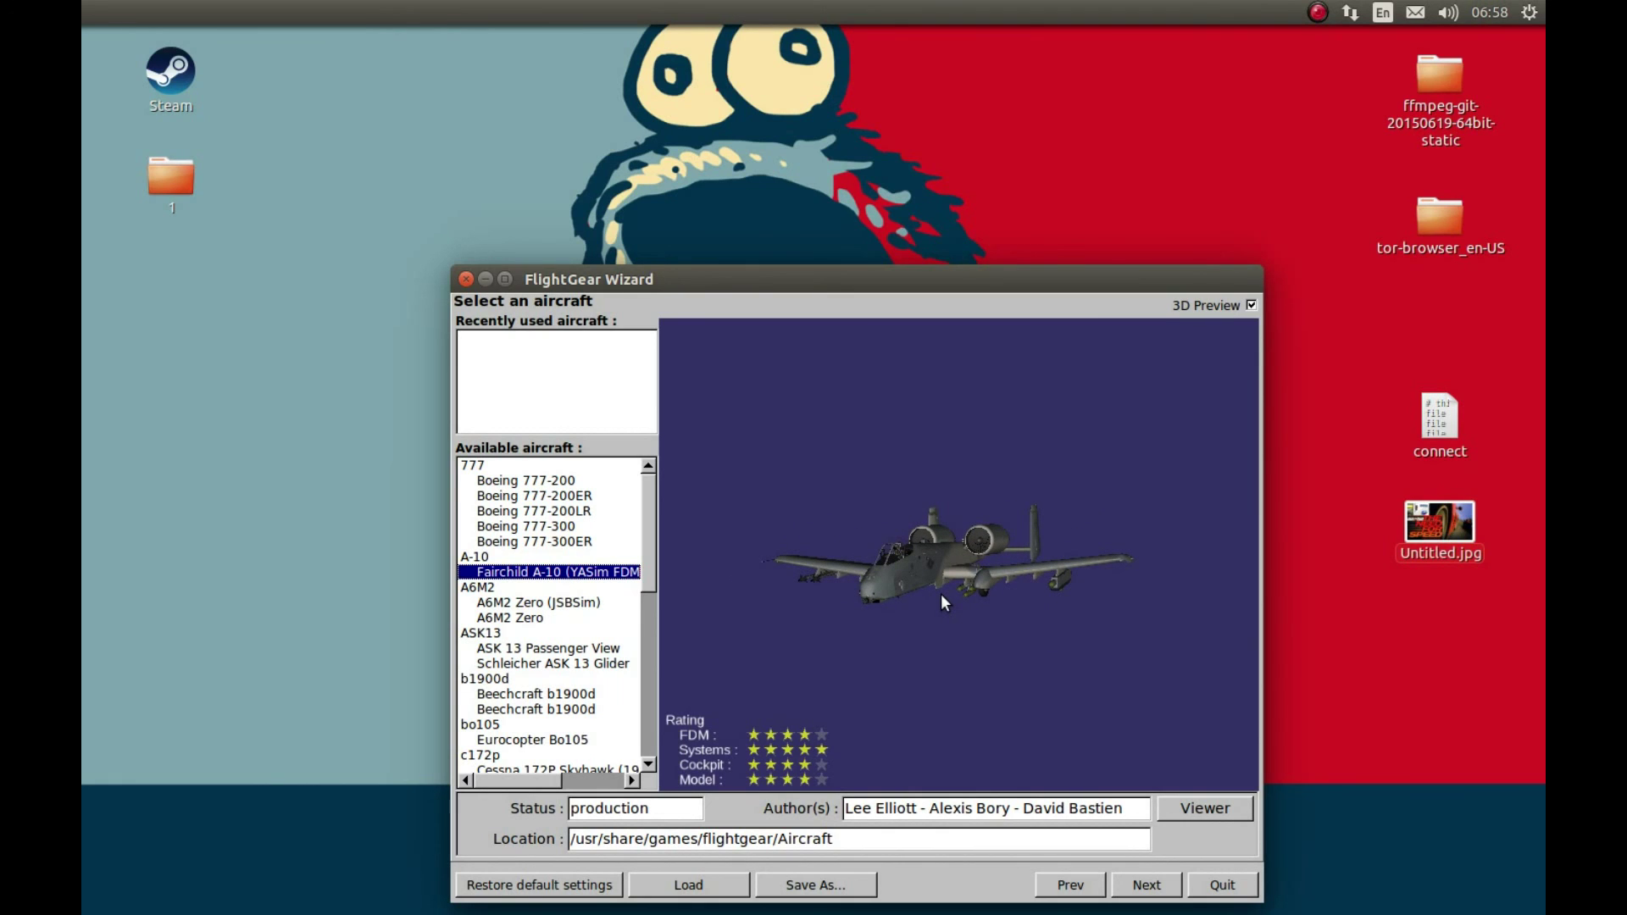